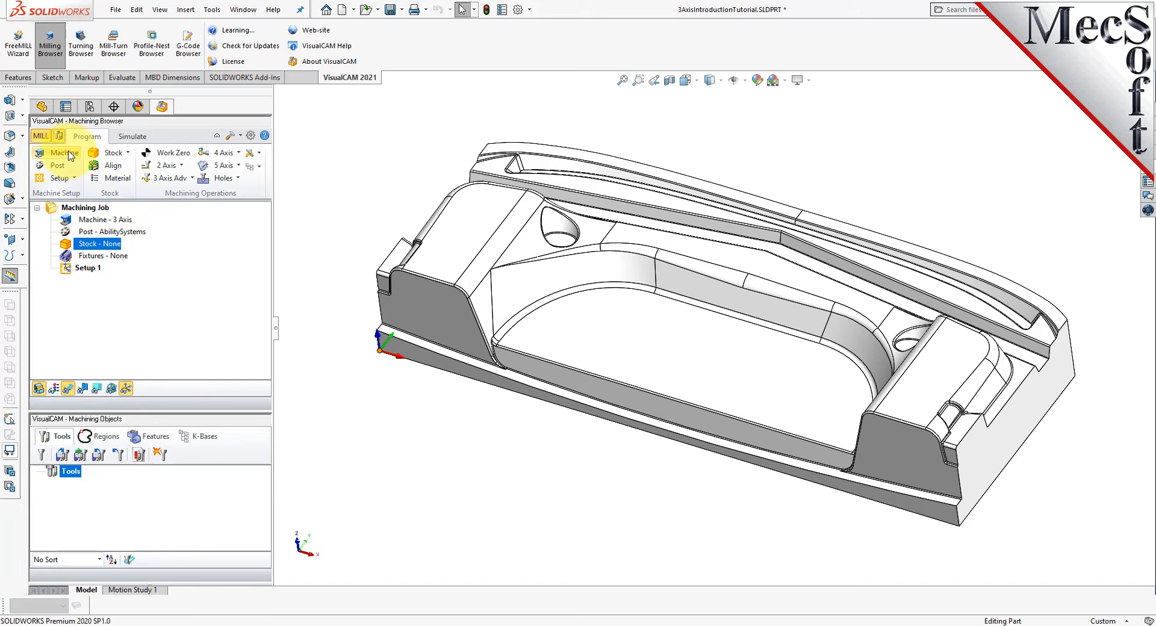
- Define the machine tool as a manually defined 3 Axis mill aligned to the World Coordinate System
click(72, 156)
drag(127, 134, 202, 98)
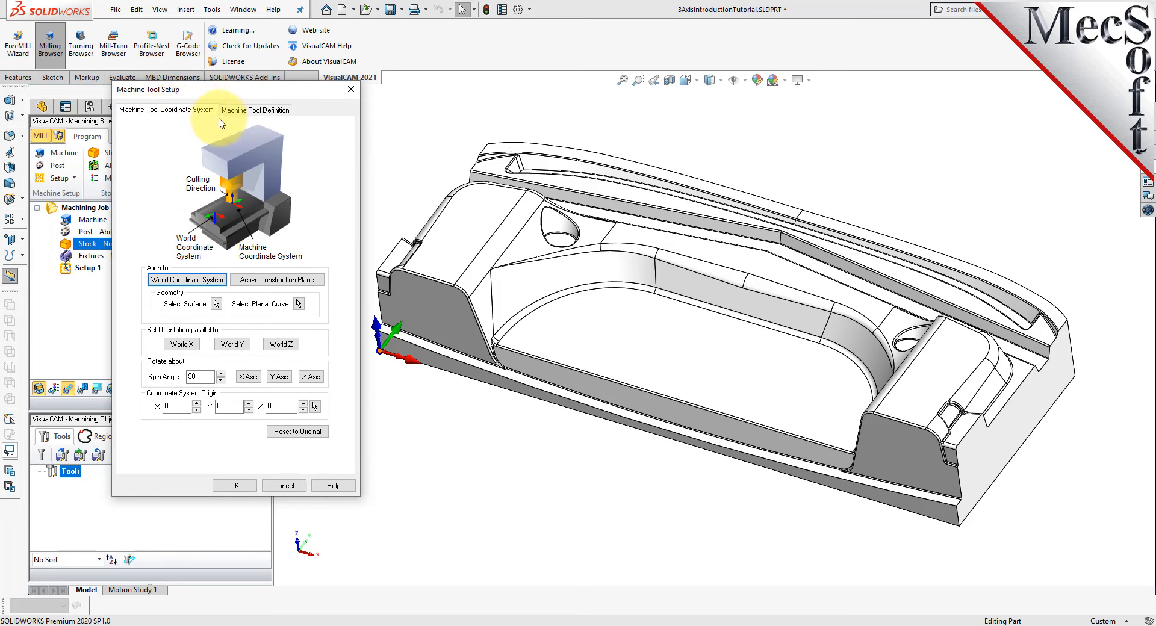
click(189, 279)
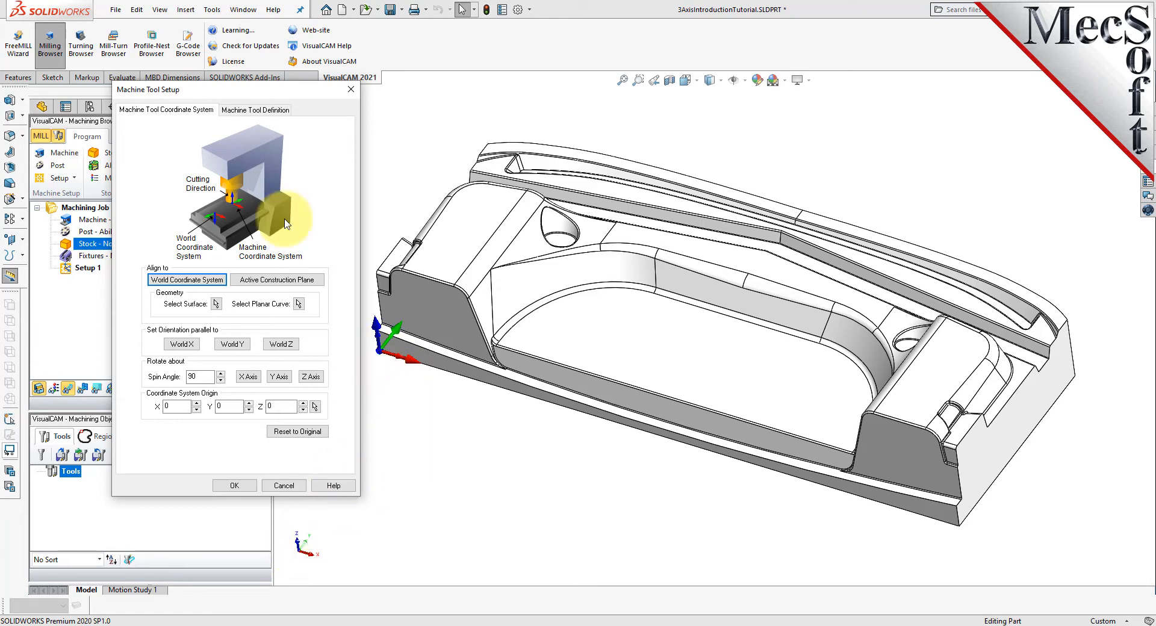
click(262, 111)
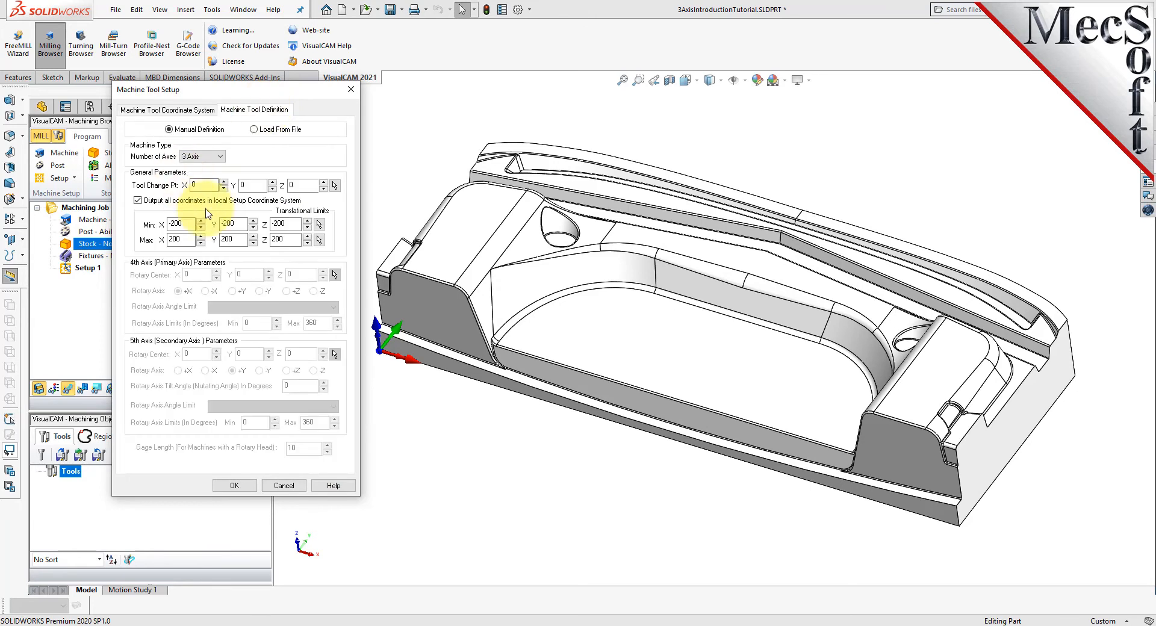
click(220, 157)
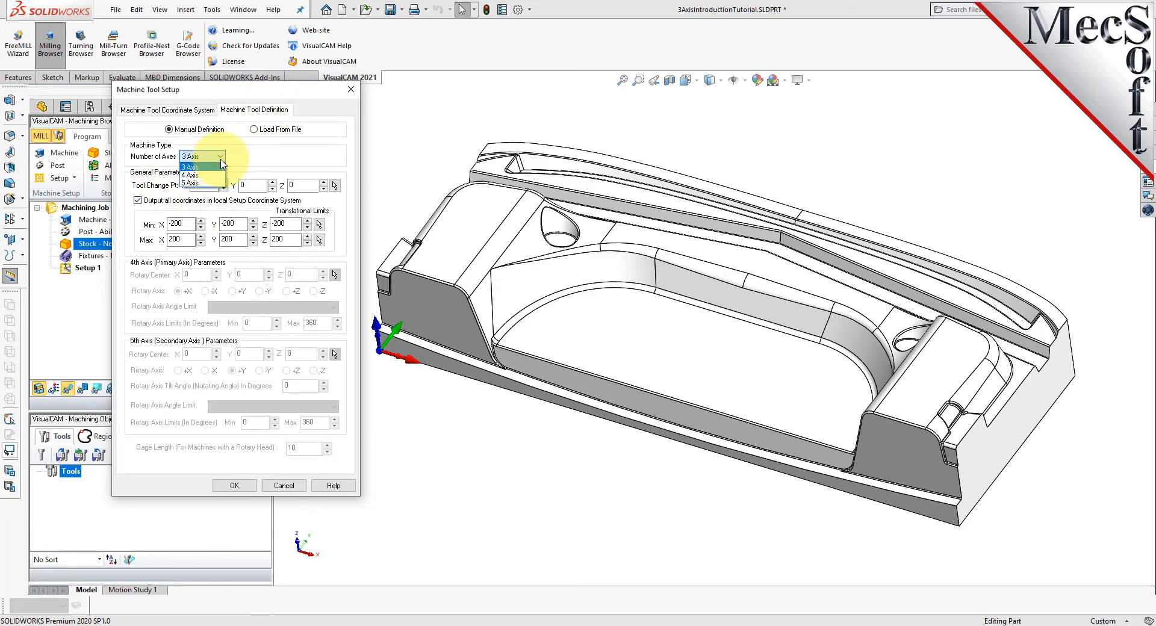
click(211, 168)
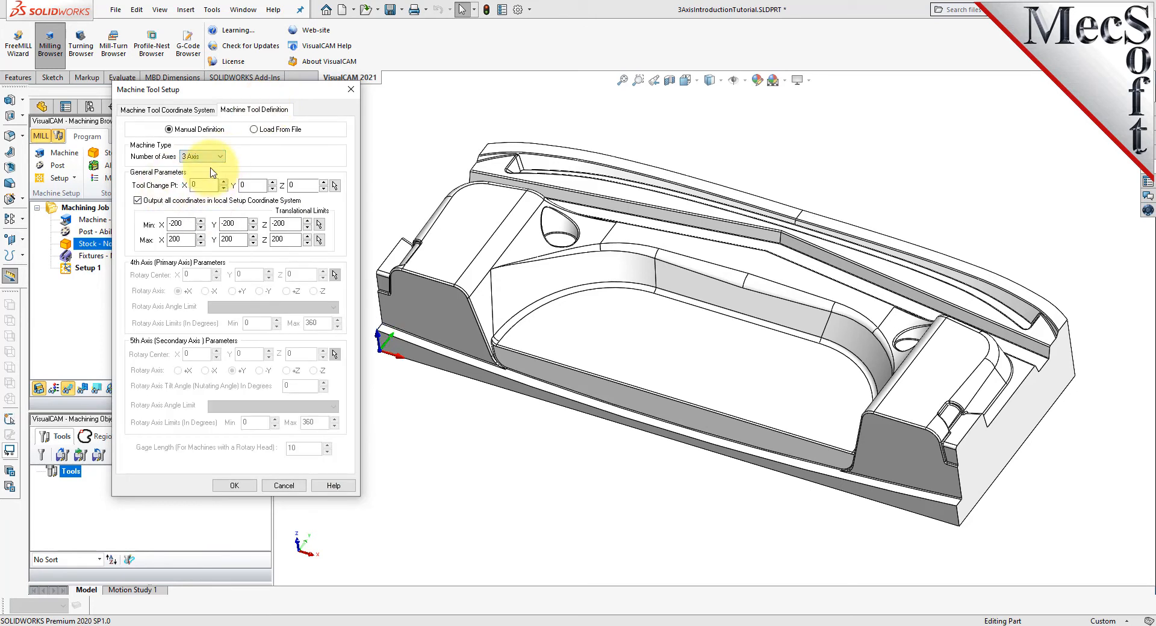
click(234, 485)
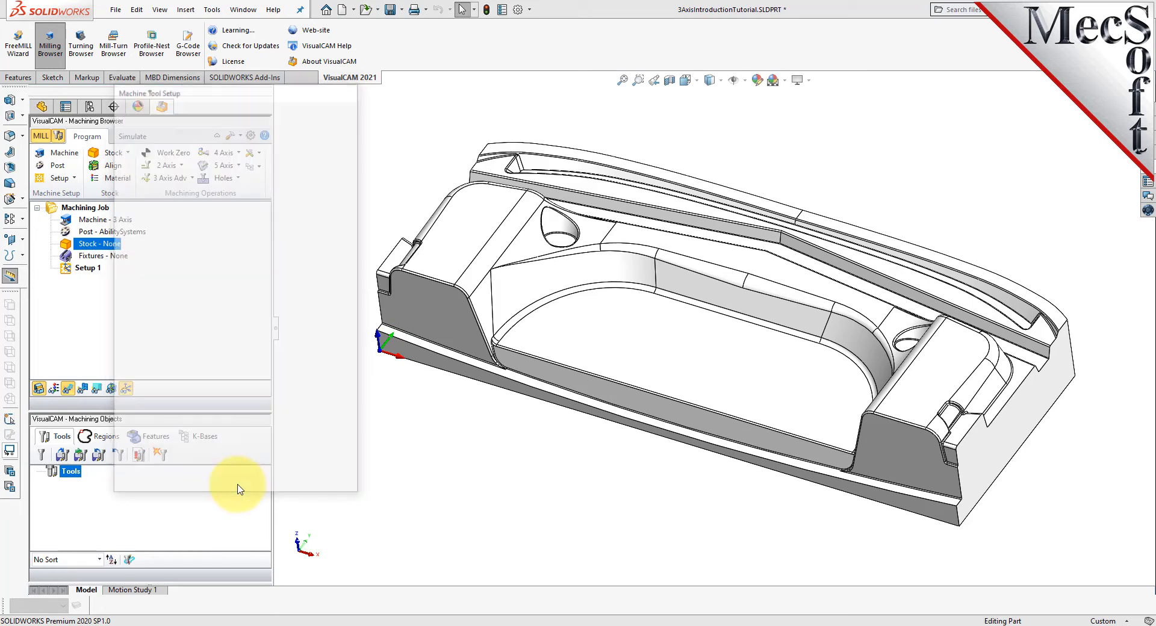
click(103, 219)
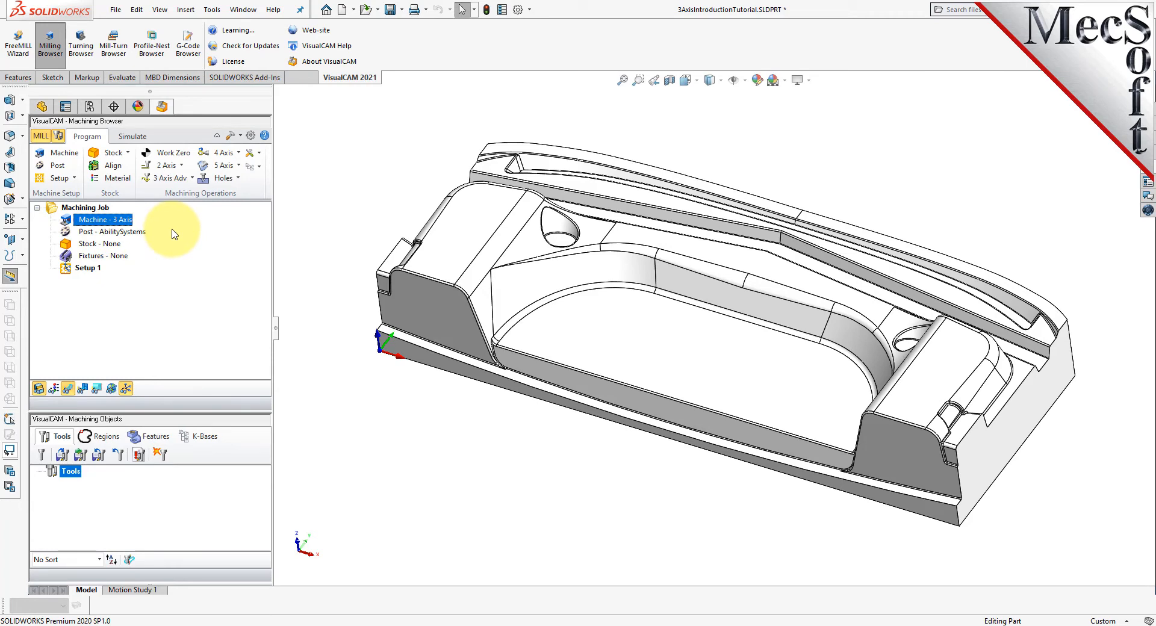
- Set the post-processor to the legacy Haas post with .nc as the posted file extension
click(62, 168)
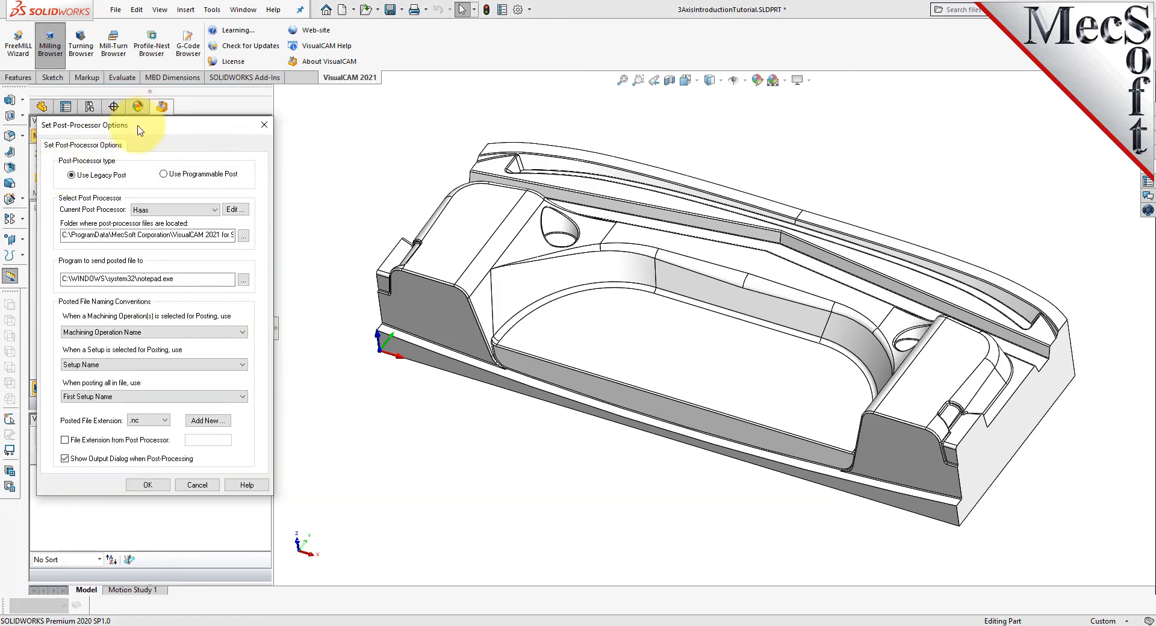
drag(140, 130, 209, 131)
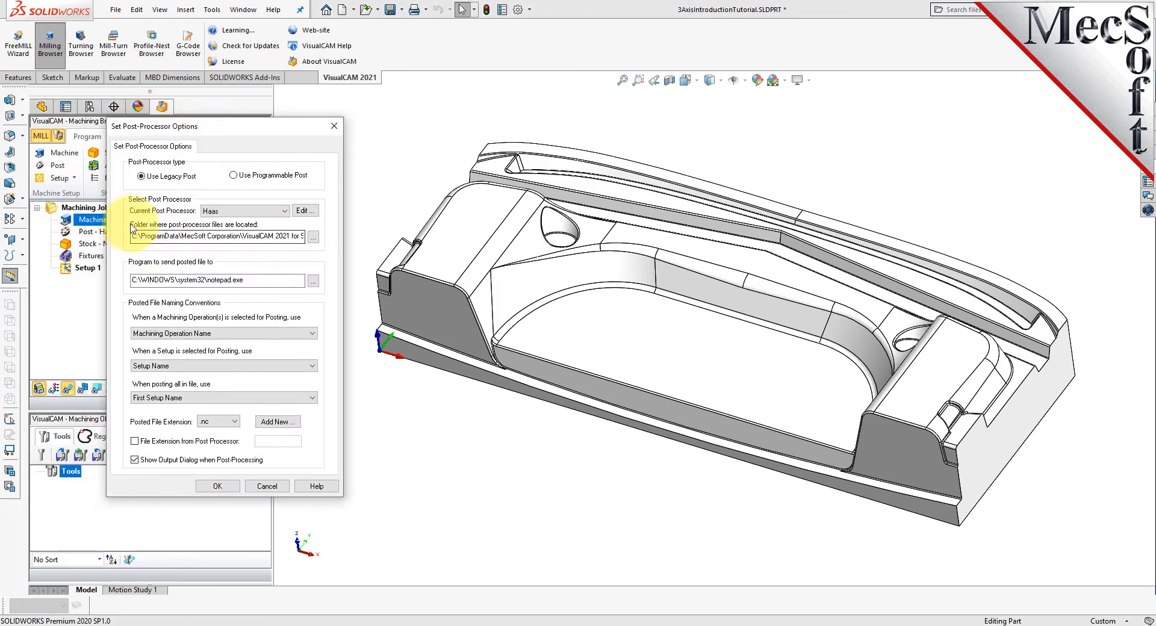
click(285, 212)
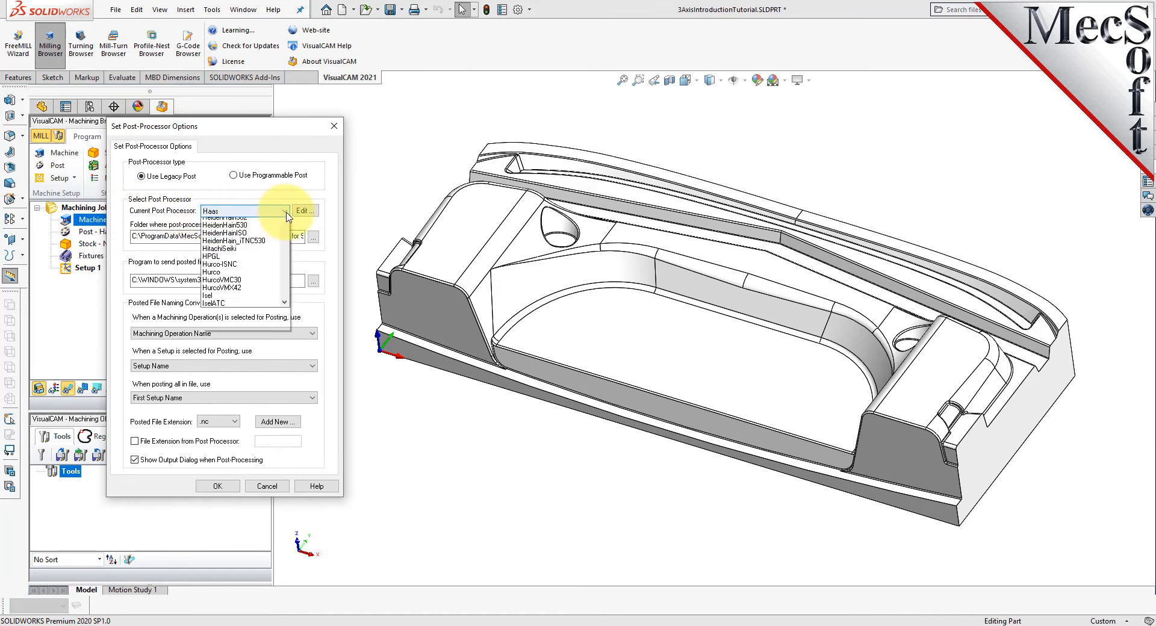
drag(288, 323, 292, 349)
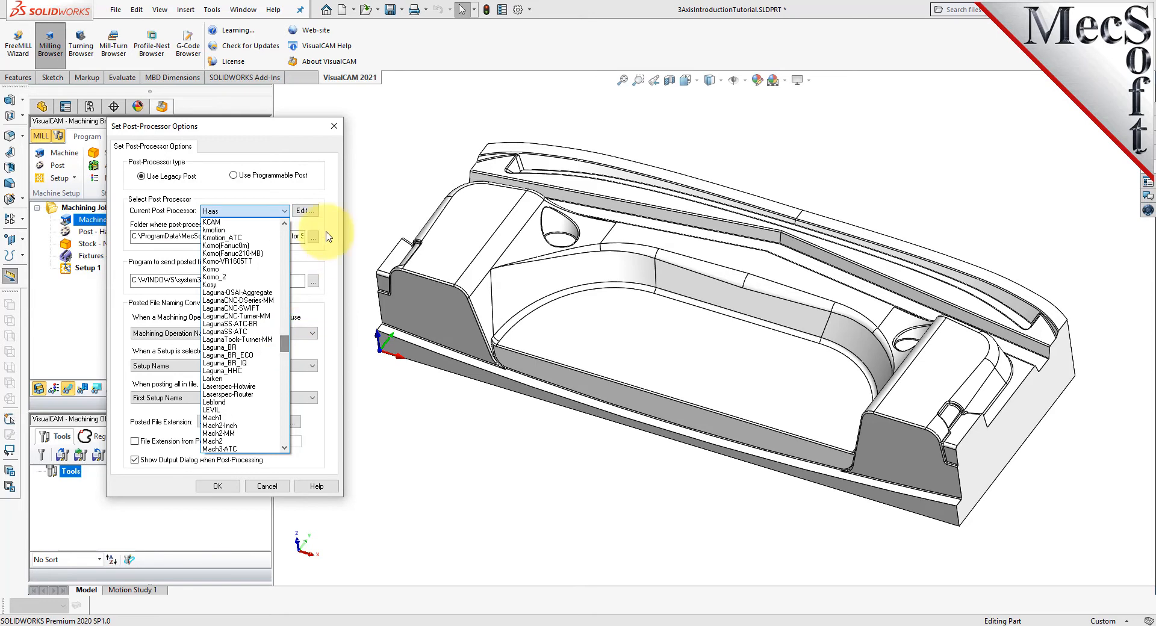
click(317, 421)
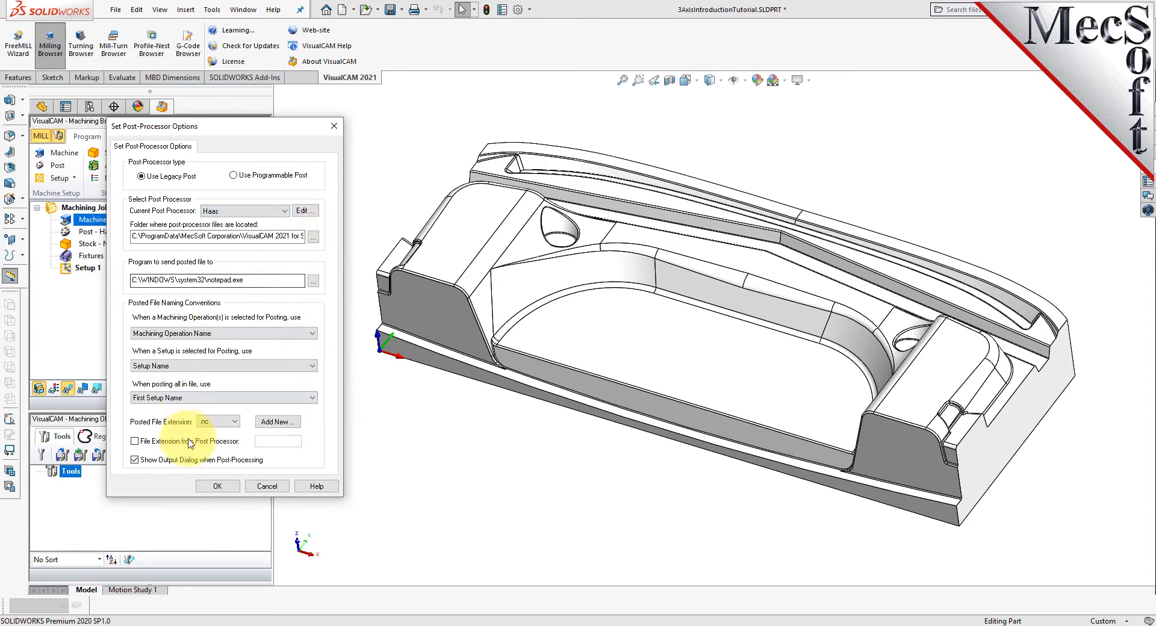
click(234, 422)
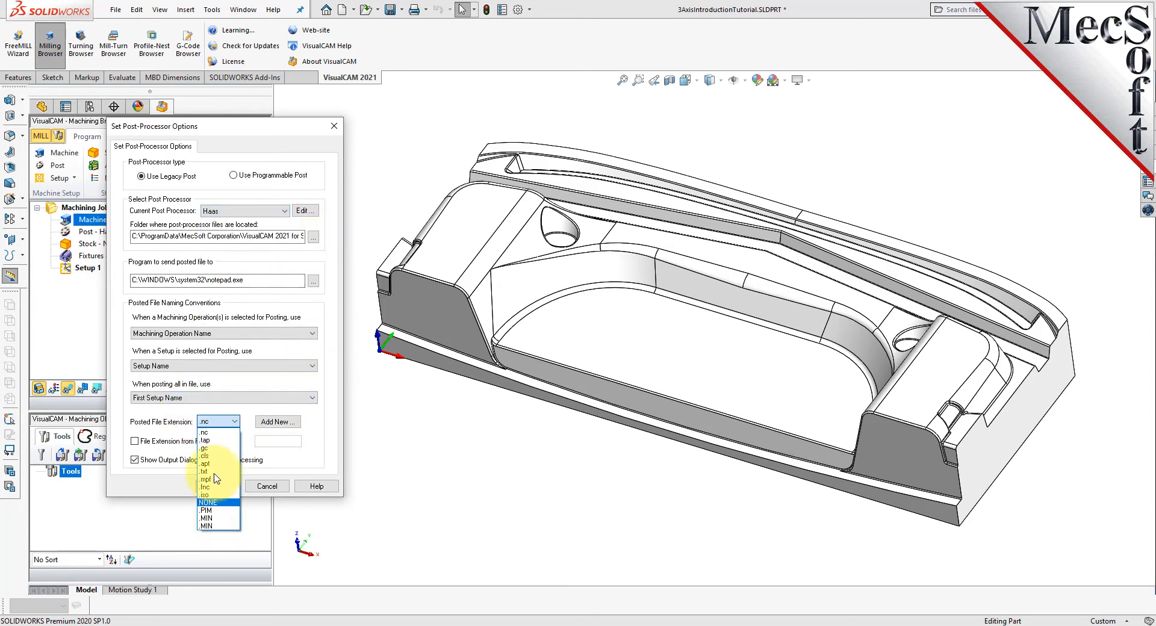
click(223, 437)
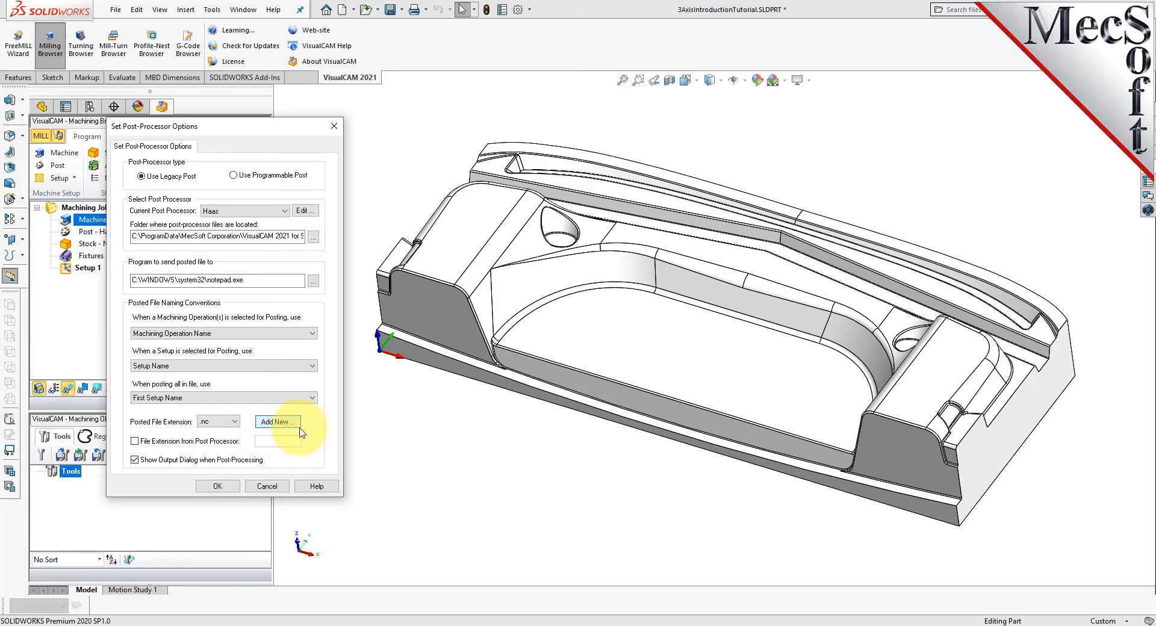
click(221, 487)
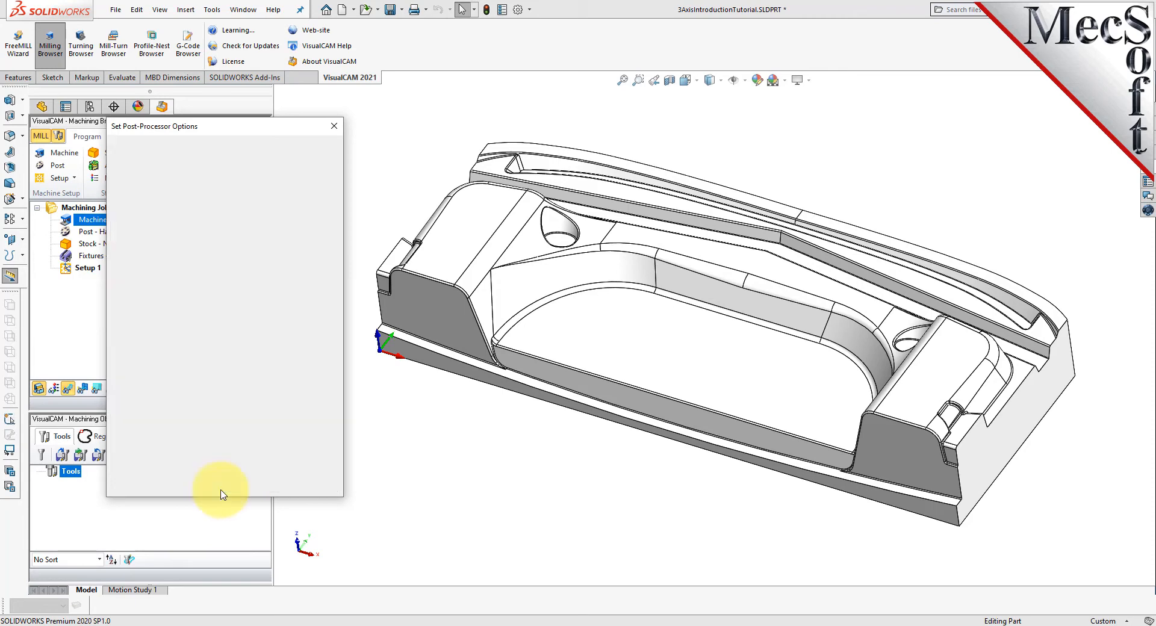
click(93, 232)
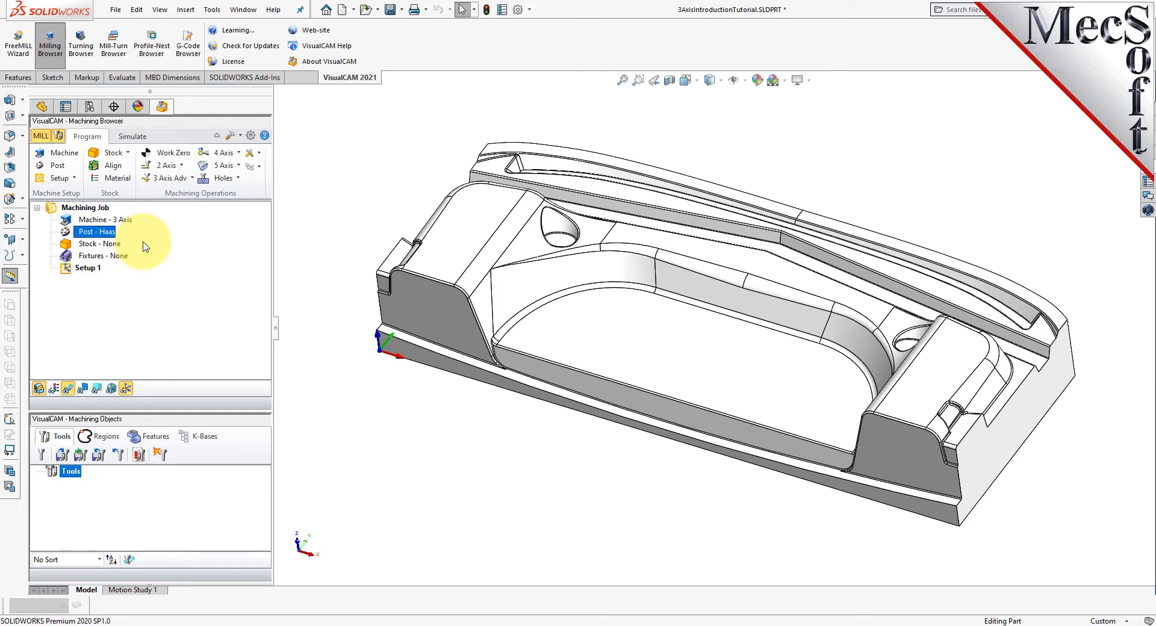
- Start a Box Stock for the job and copy the model's bounding box as its dimensions
click(71, 269)
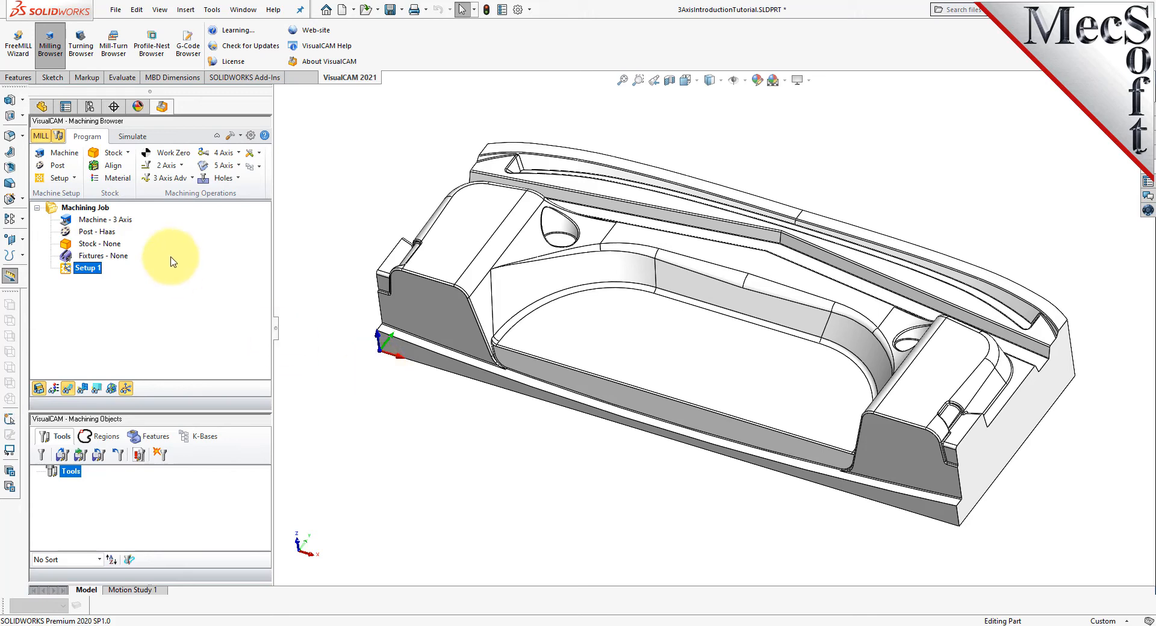
click(127, 154)
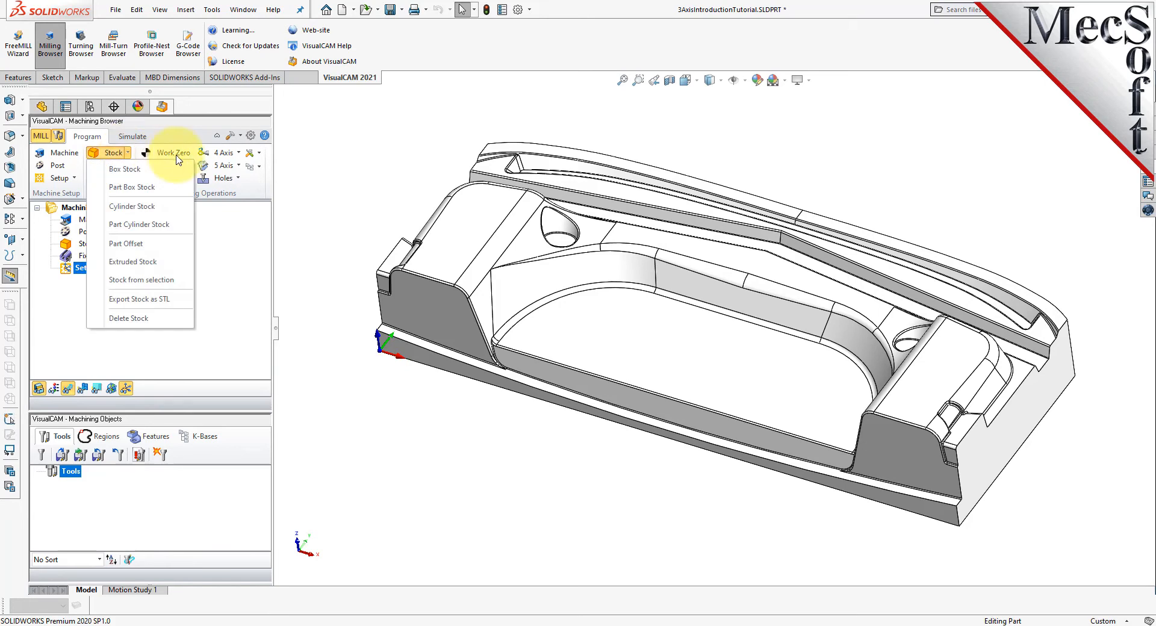
click(177, 174)
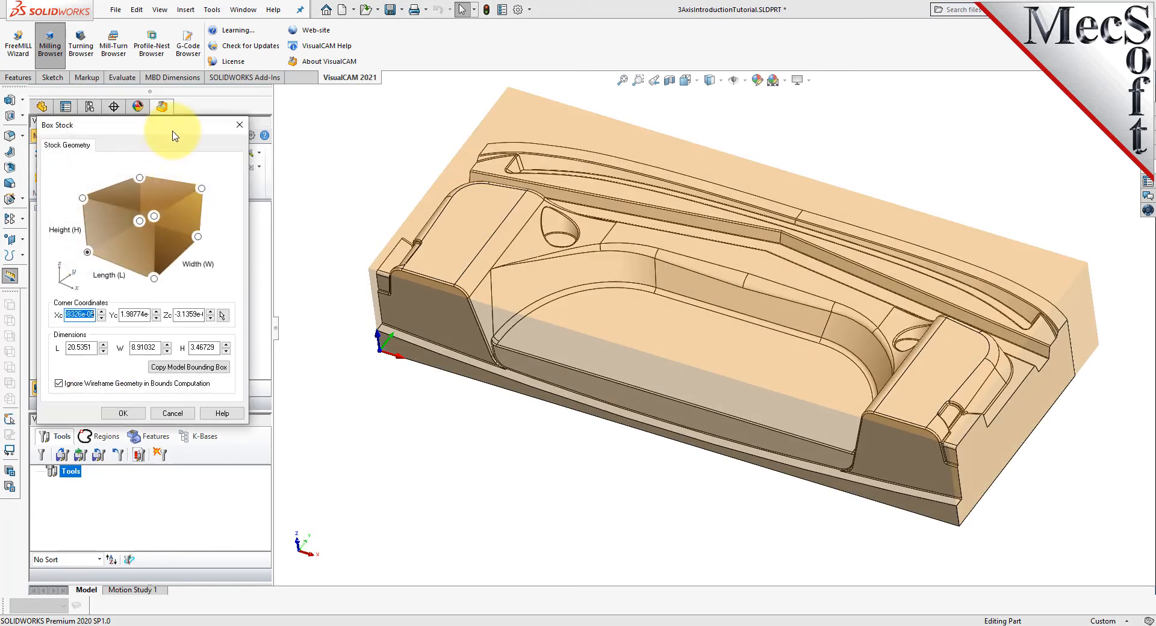
drag(163, 124, 246, 148)
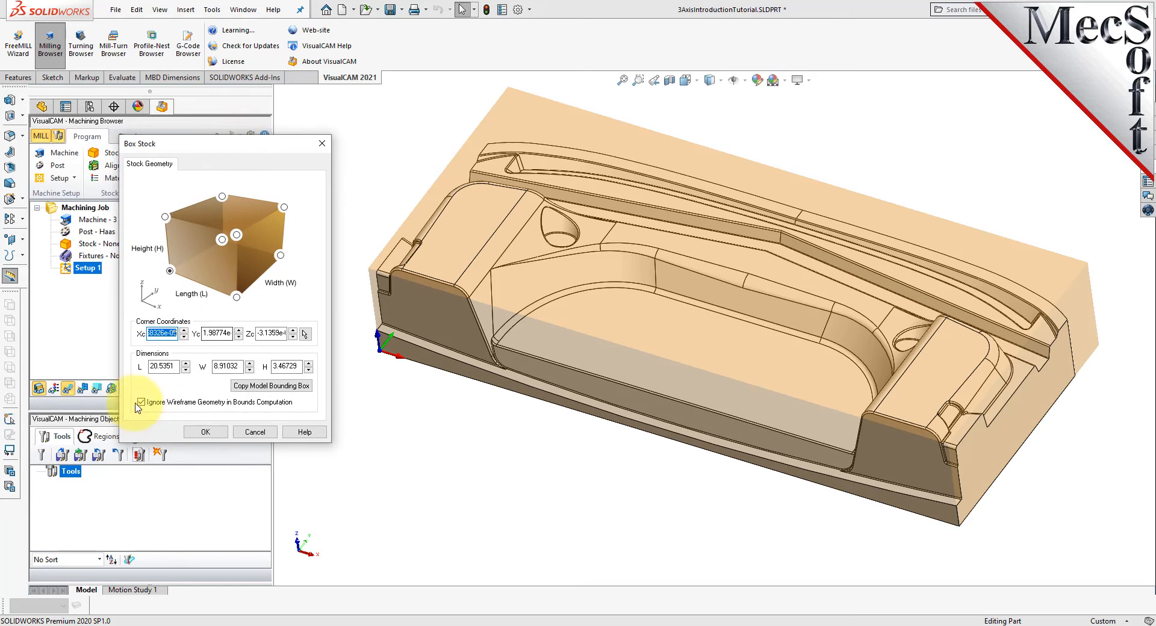
click(267, 387)
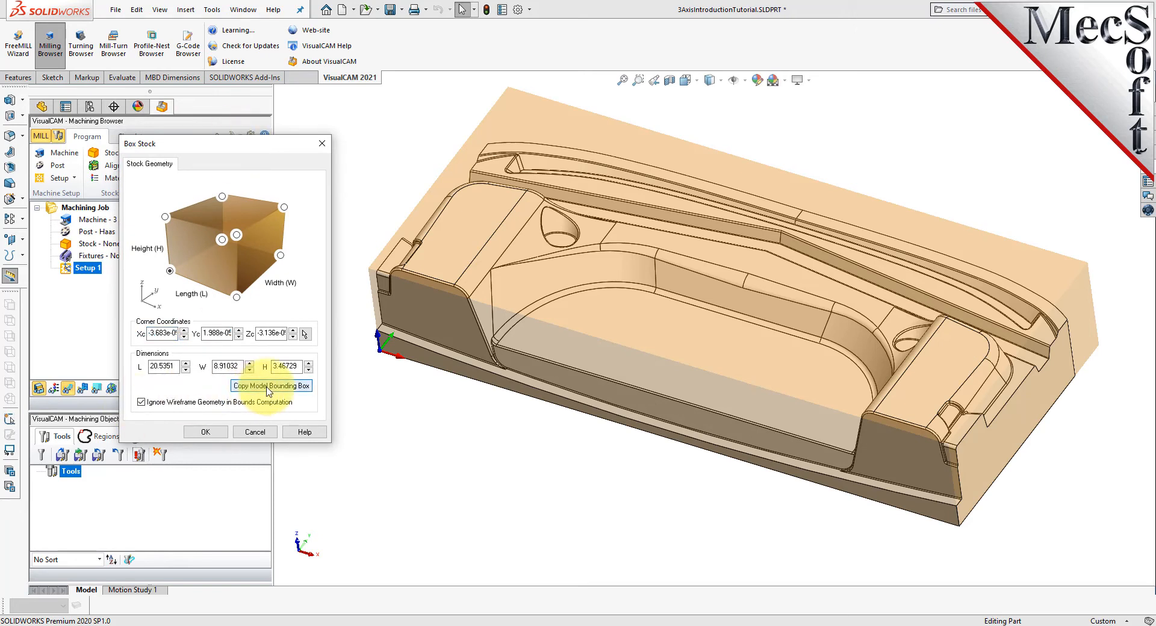
- Set the box stock's height to 3.75, keep its lower front-left corner as the reference, and create the stock
double_click(160, 366)
double_click(295, 366)
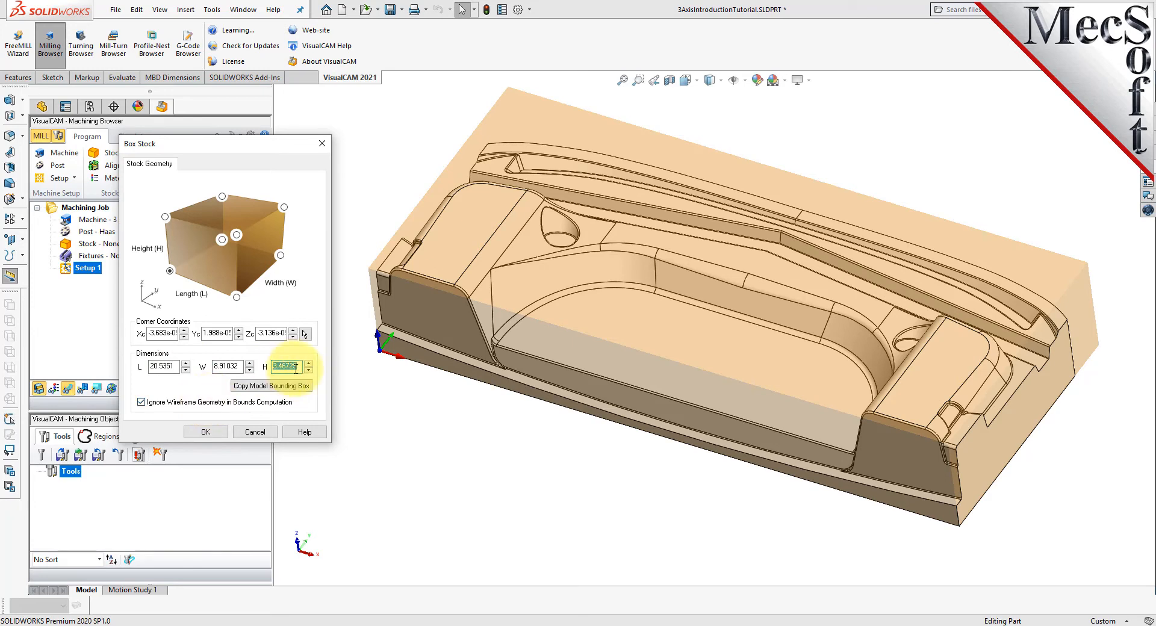
text(3.75)
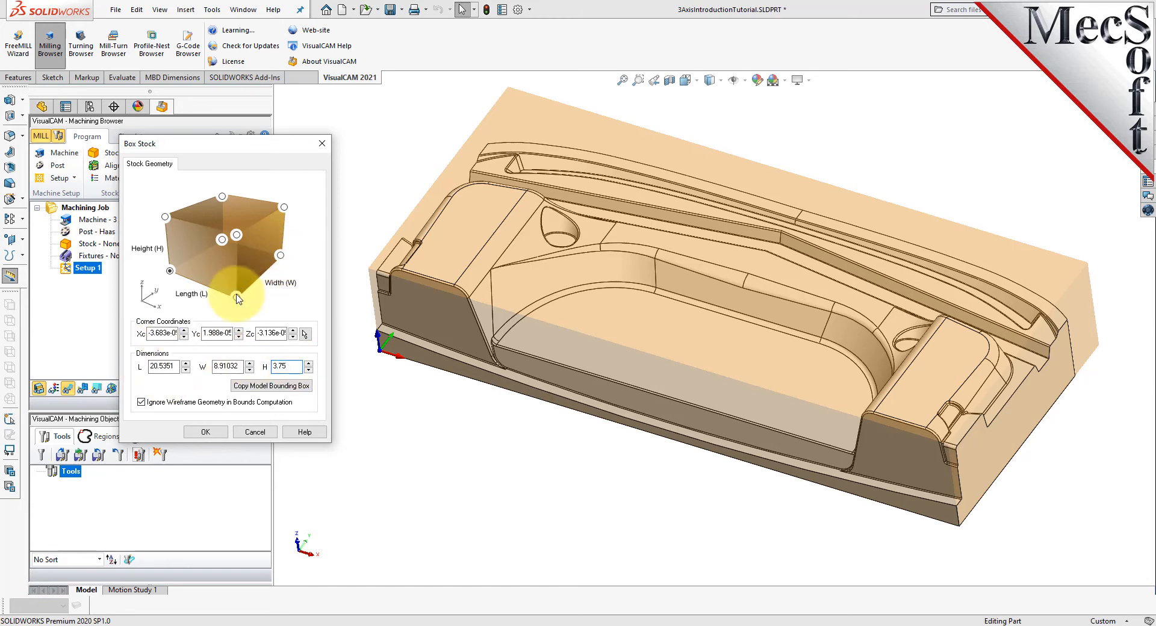
click(171, 273)
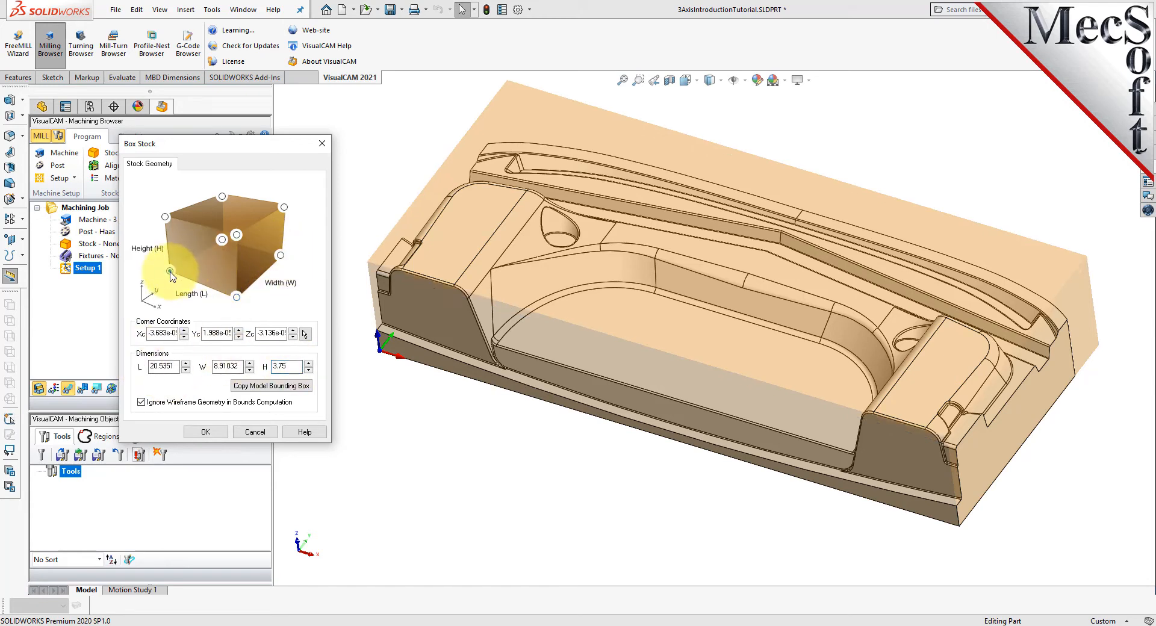
click(205, 431)
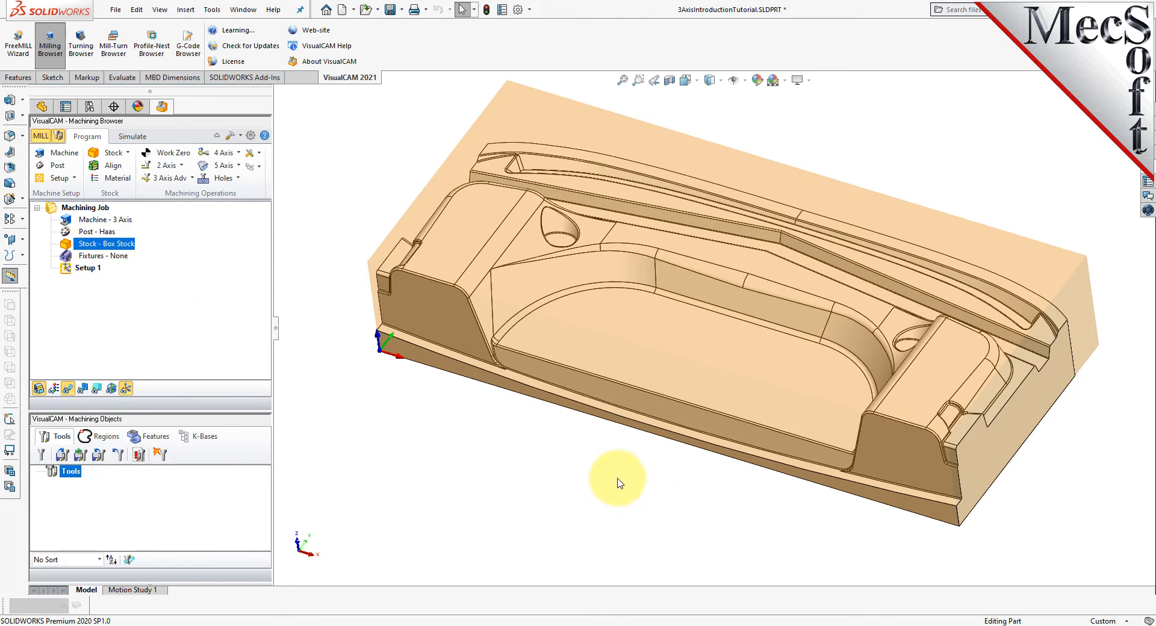
- Examine how the box stock encloses the part, toggling the stock's visibility and viewing it from the side
scroll(610, 492, down, 1)
scroll(611, 491, up, 1)
scroll(786, 154, up, 2)
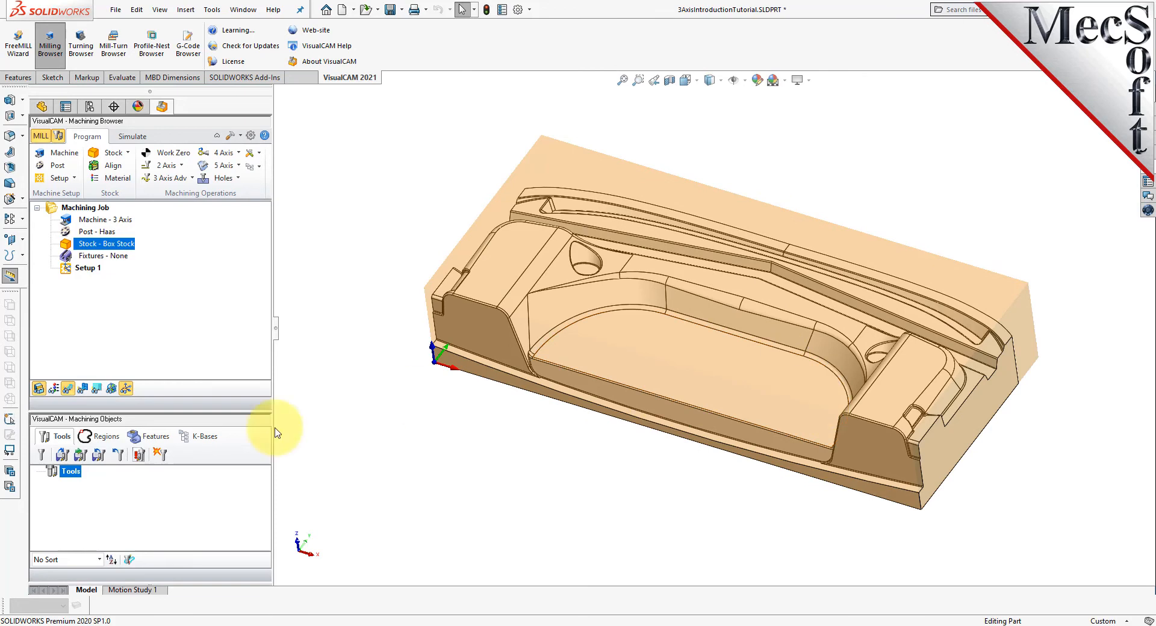
click(39, 390)
click(40, 392)
click(41, 393)
click(40, 391)
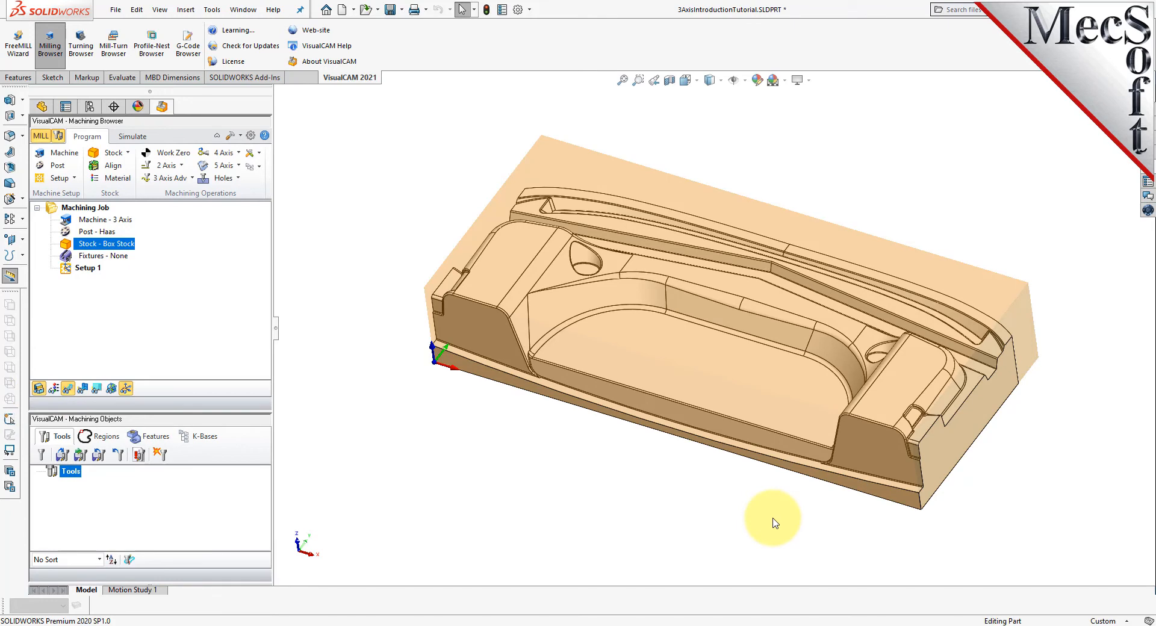
middle_drag(823, 518, 744, 470)
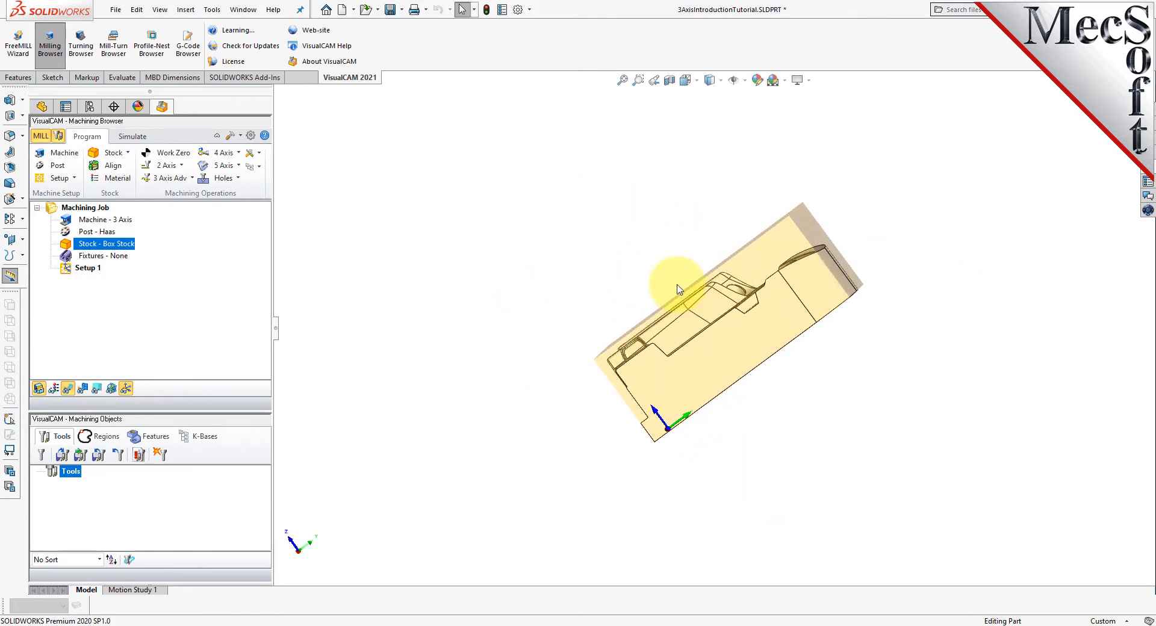
middle_drag(523, 431, 601, 465)
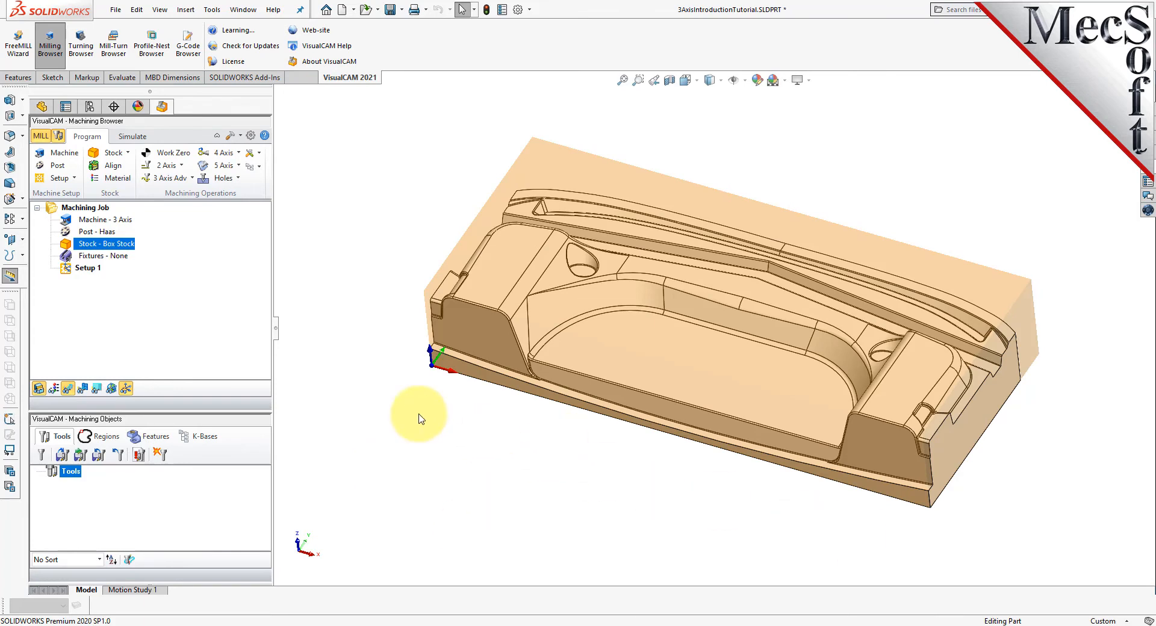
- Align the stock about the part with Bottom Z alignment and Center XY alignment
click(123, 168)
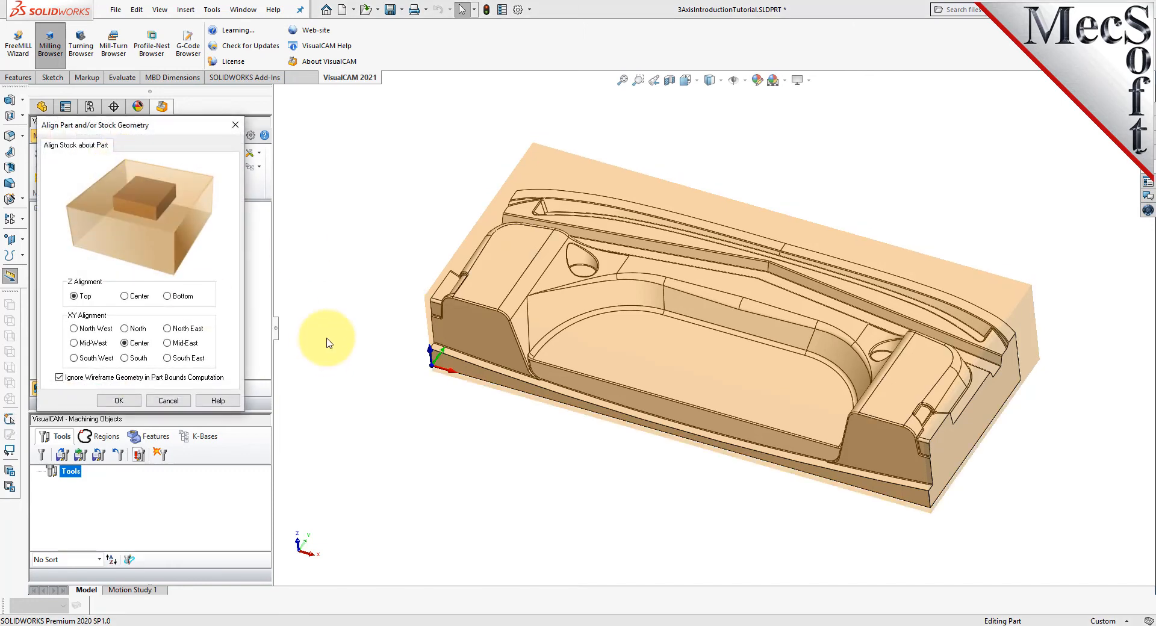
middle_drag(624, 464, 619, 431)
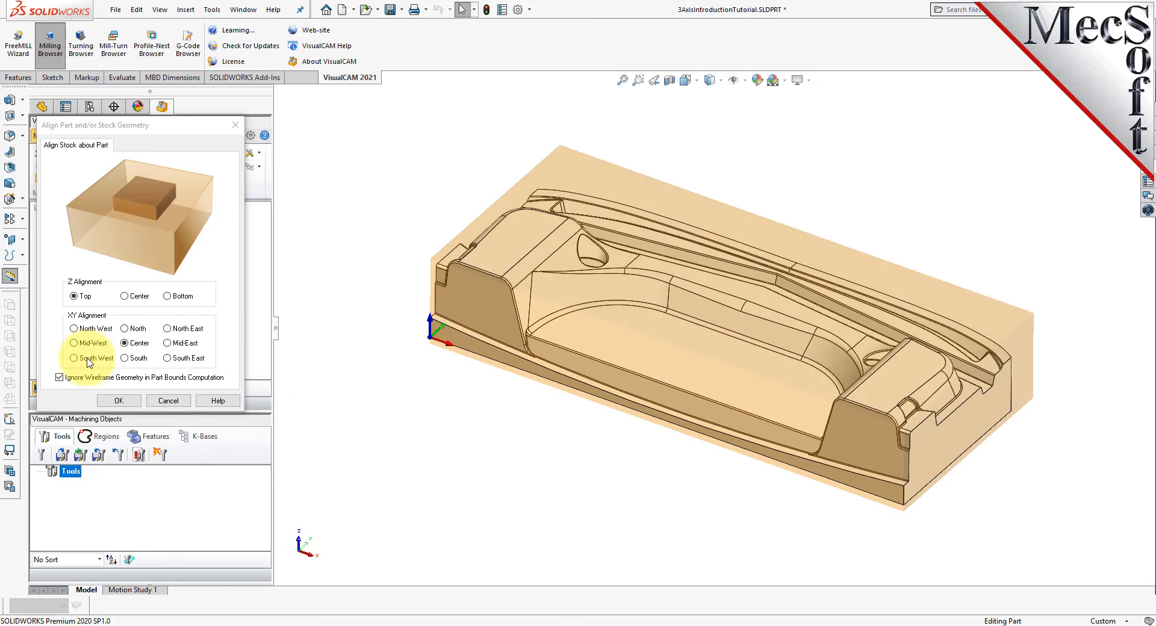
click(168, 296)
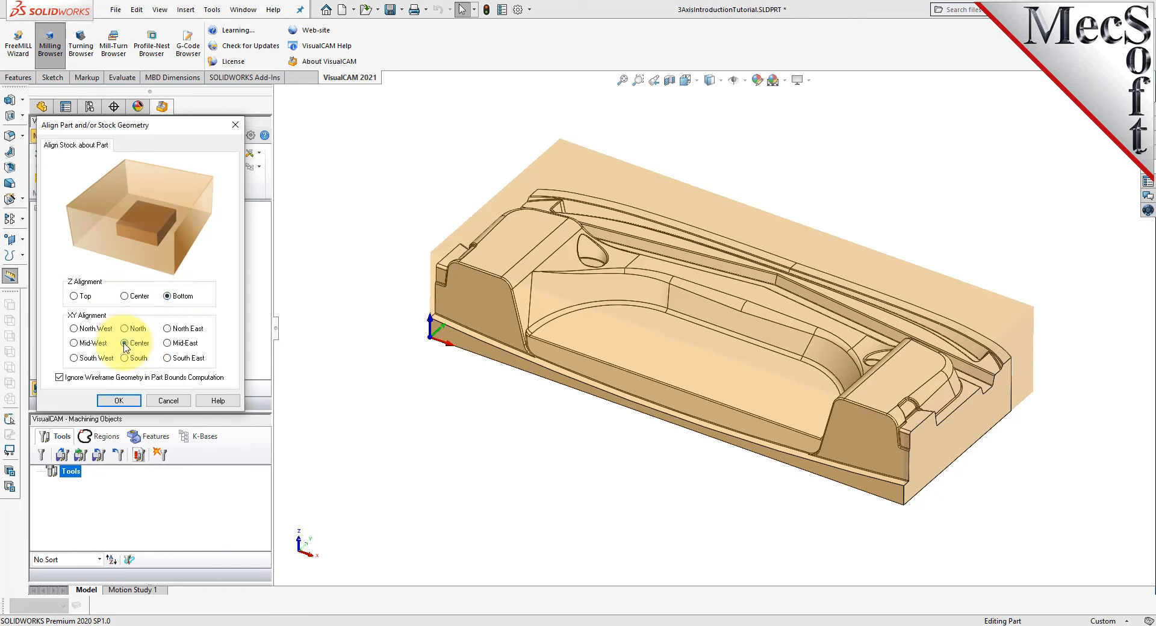
click(120, 400)
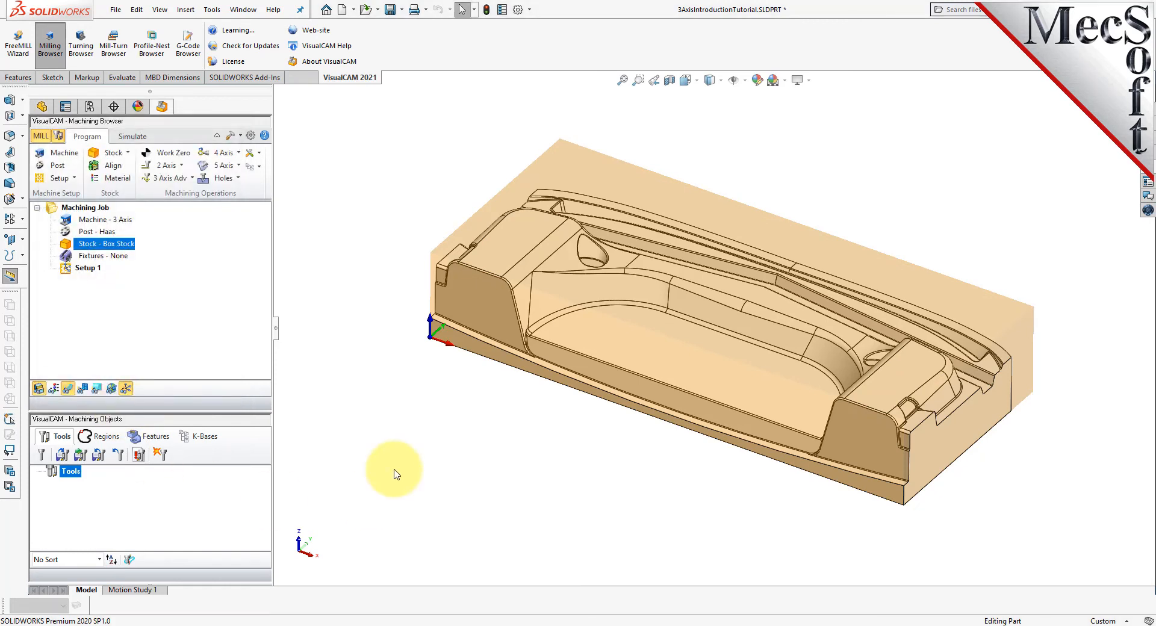
middle_drag(648, 486, 704, 544)
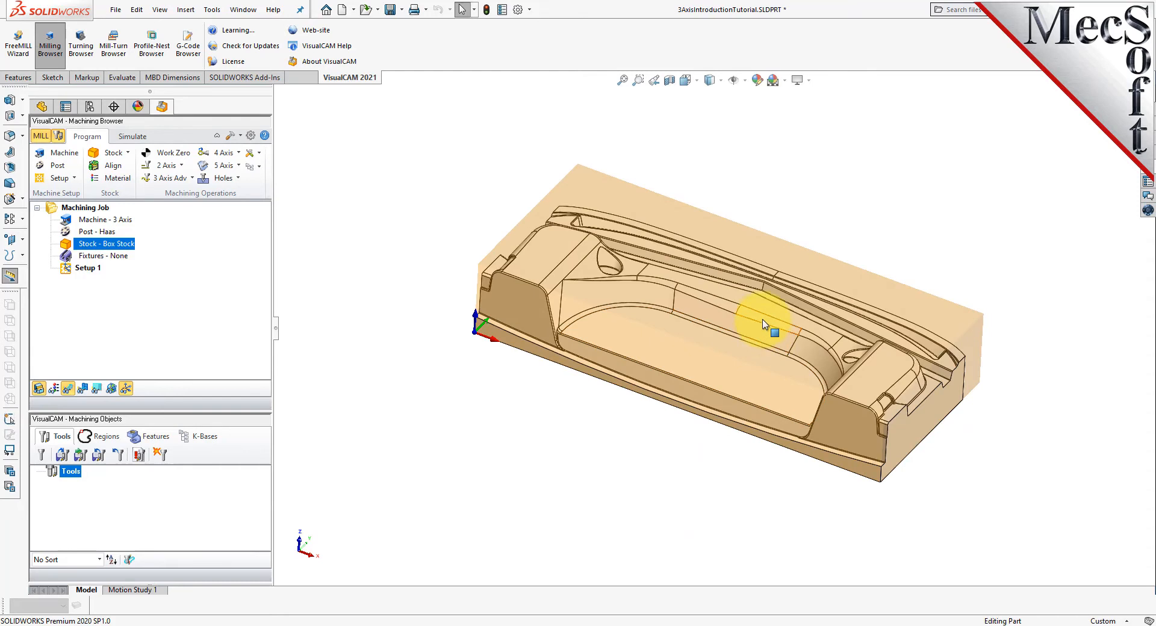
scroll(763, 340, down, 2)
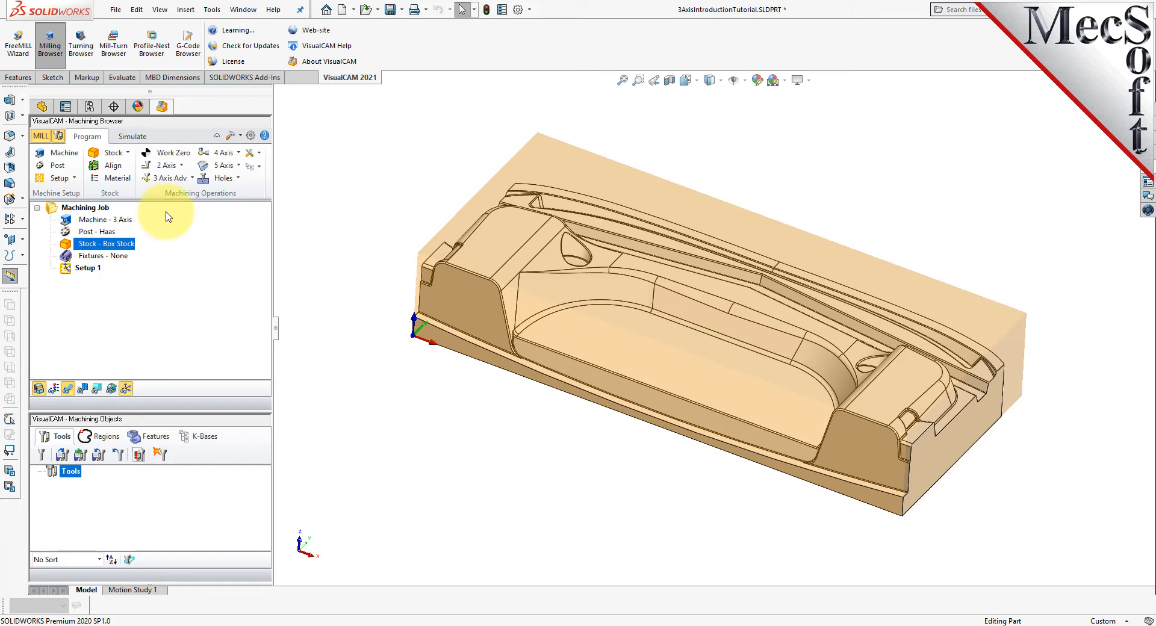
- Assign ALUMINUM - 6061 from the FeedsSpeedsDataINCH.xml material file as the stock material
click(116, 180)
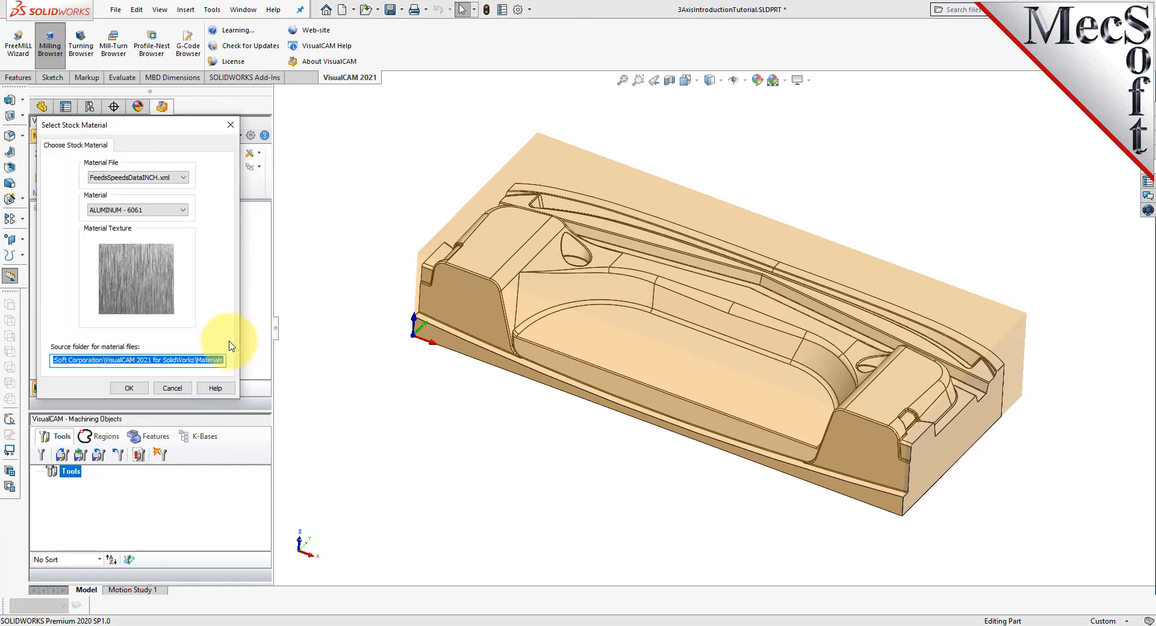
click(181, 209)
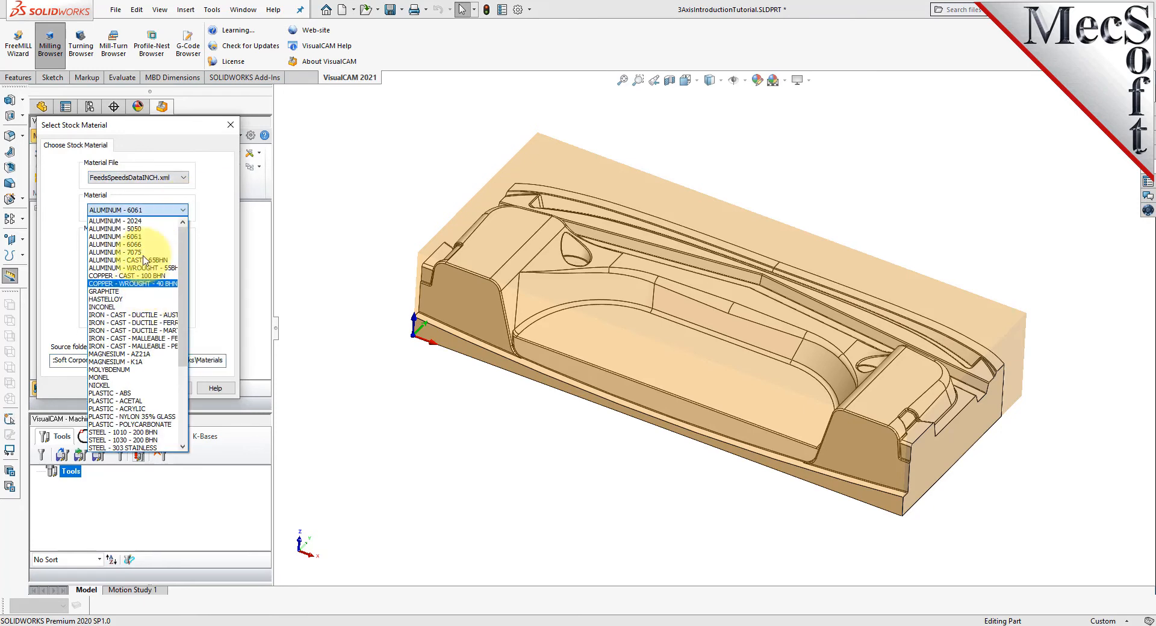
click(142, 234)
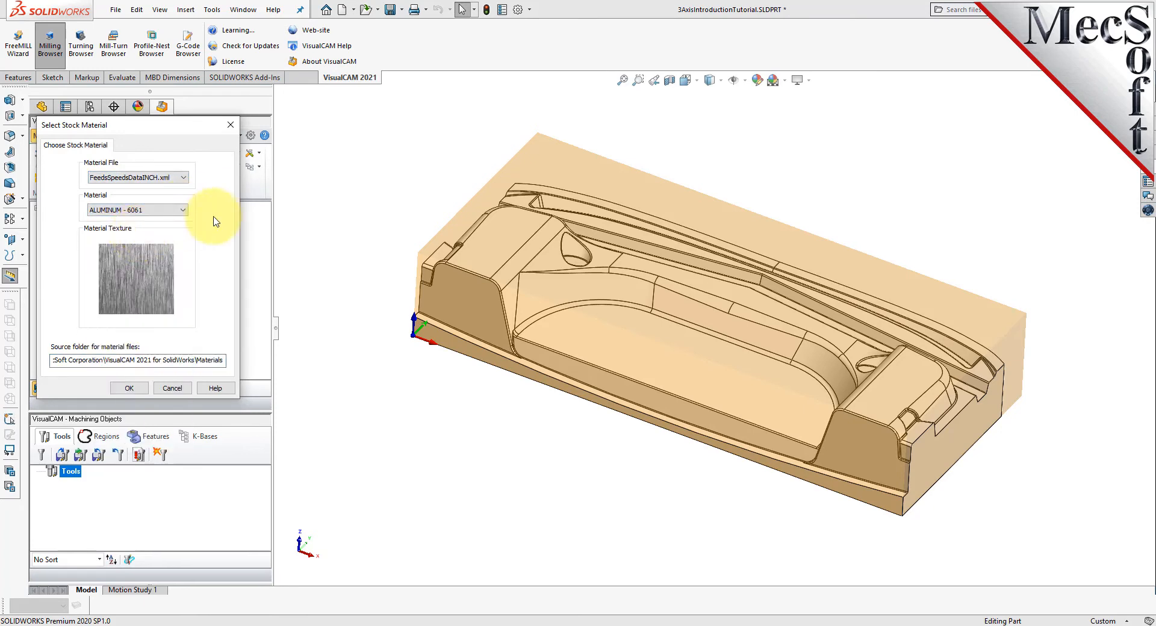
click(130, 388)
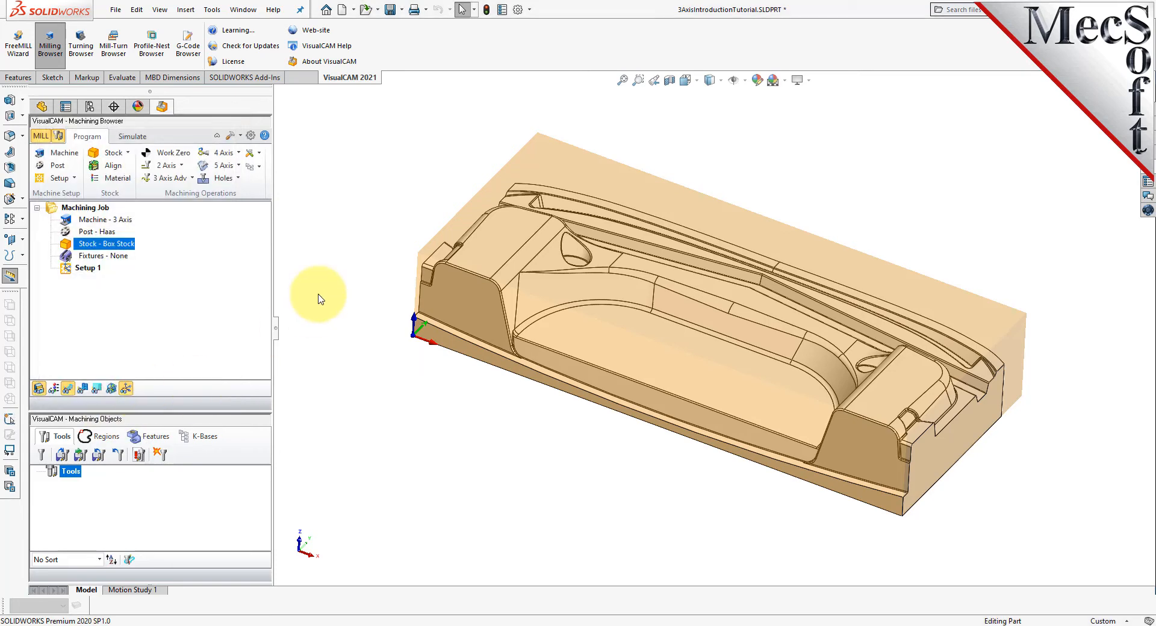
- Show the material texture on the stock, inspect the stock around the part, and hide the texture again
click(54, 389)
click(55, 391)
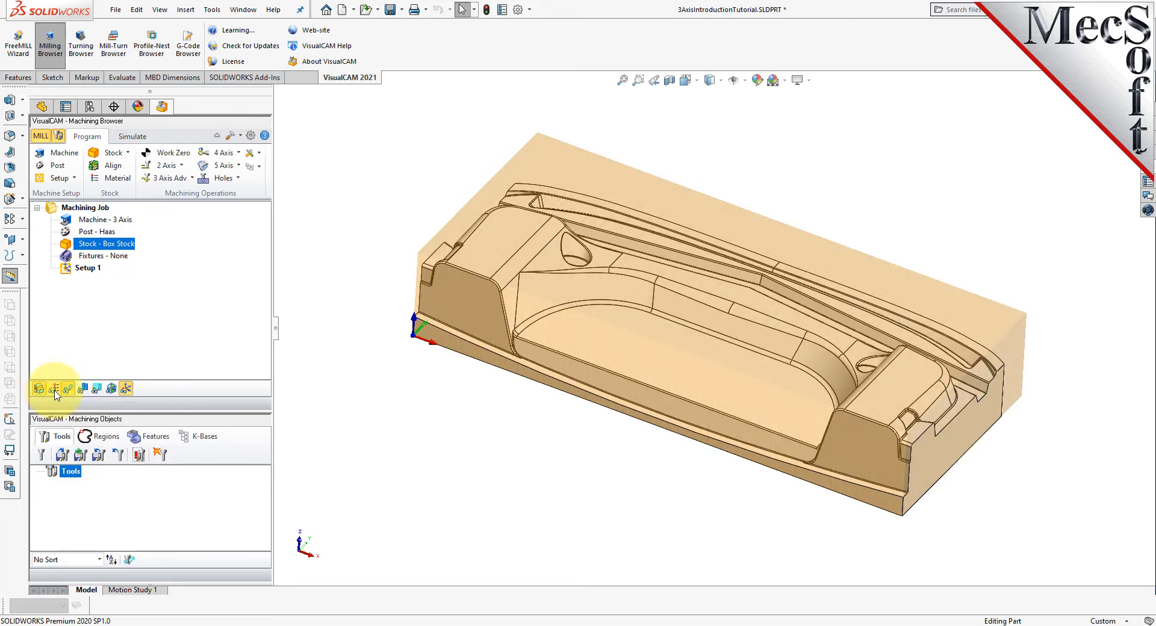
click(55, 391)
middle_drag(633, 392, 696, 319)
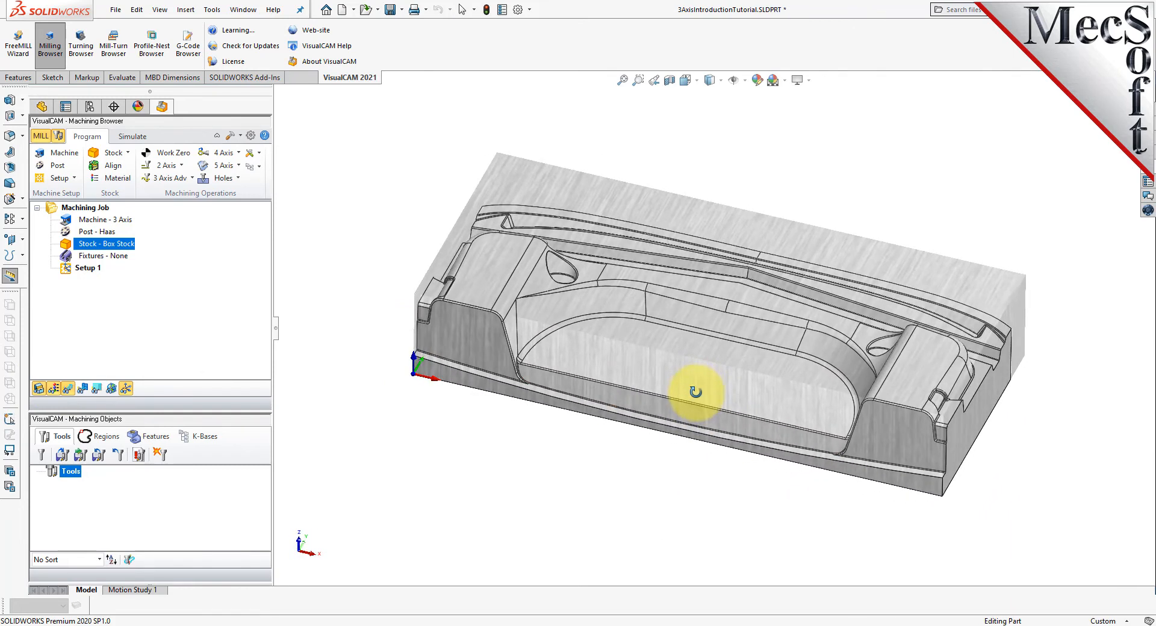
click(54, 390)
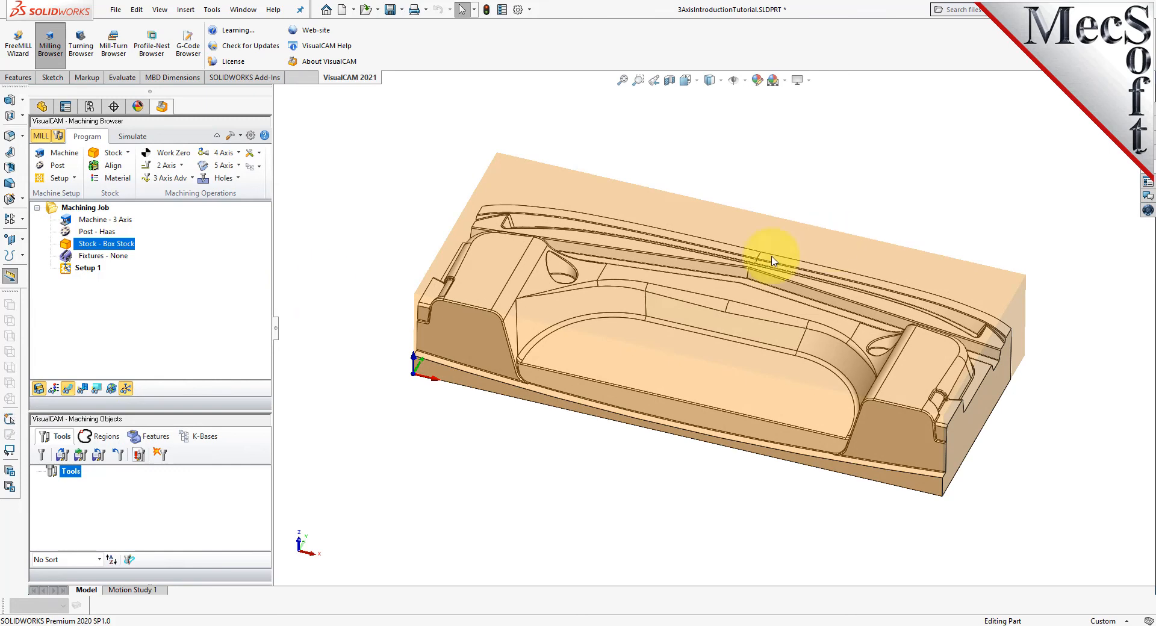
scroll(708, 289, down, 1)
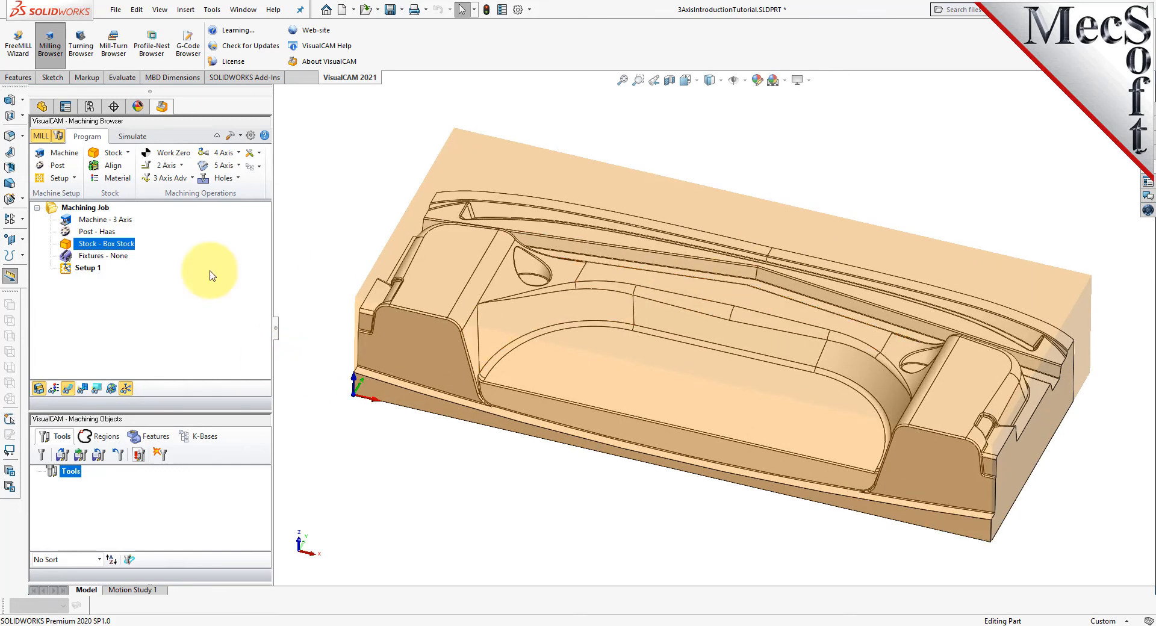
- Create a work zero set to the stock box, using the Highest Z face and the South West corner
click(177, 157)
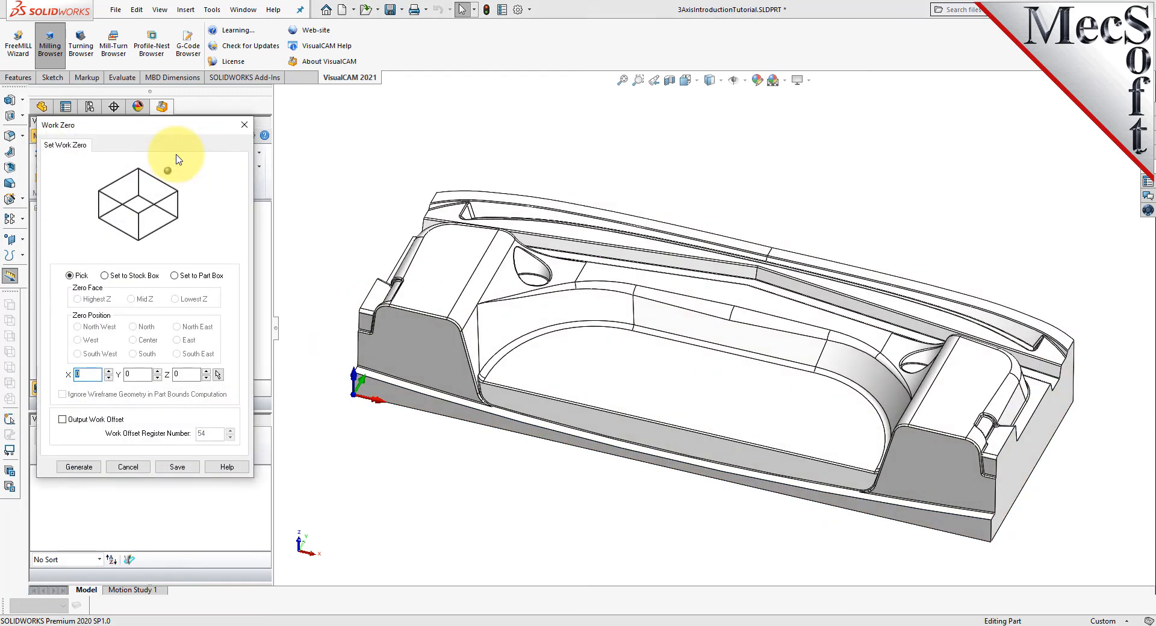
click(104, 275)
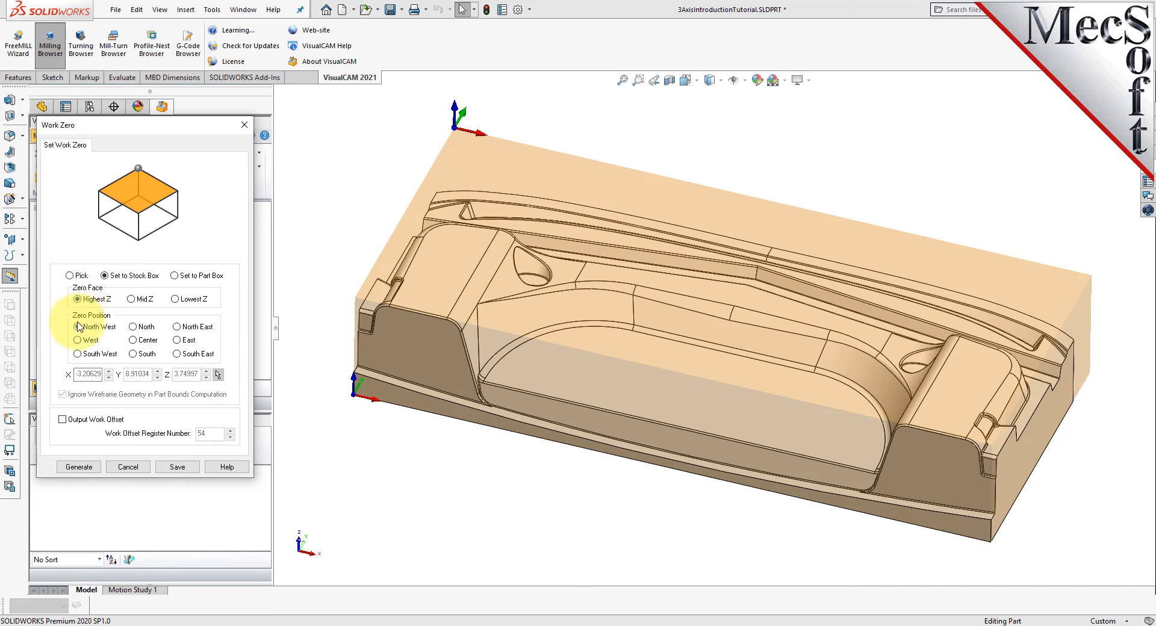
click(77, 354)
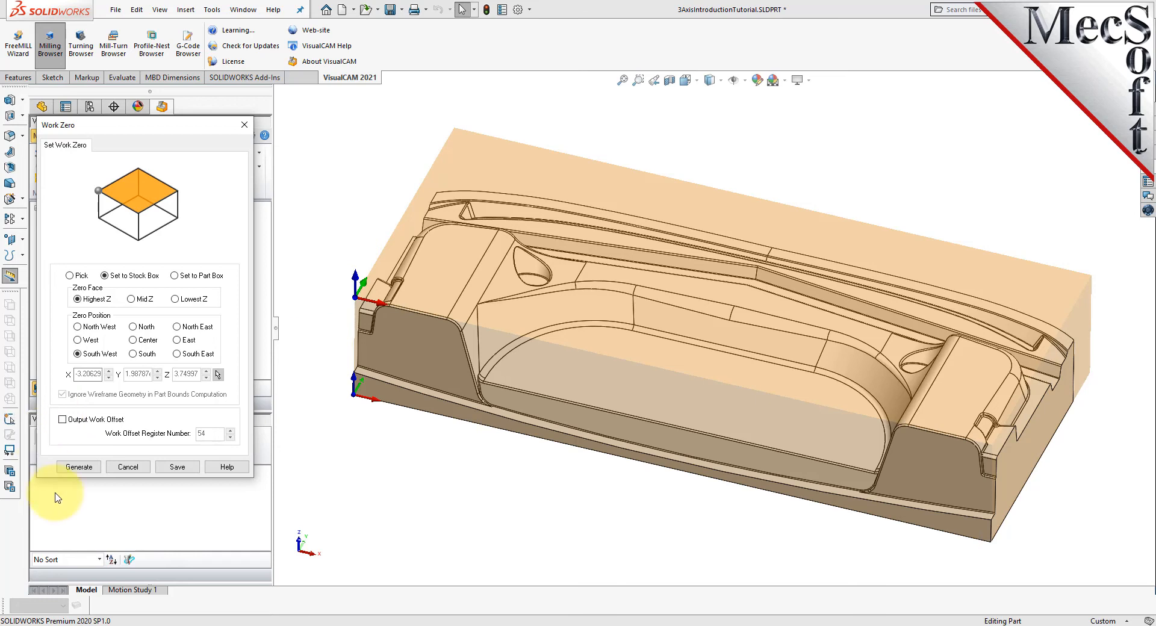
click(79, 467)
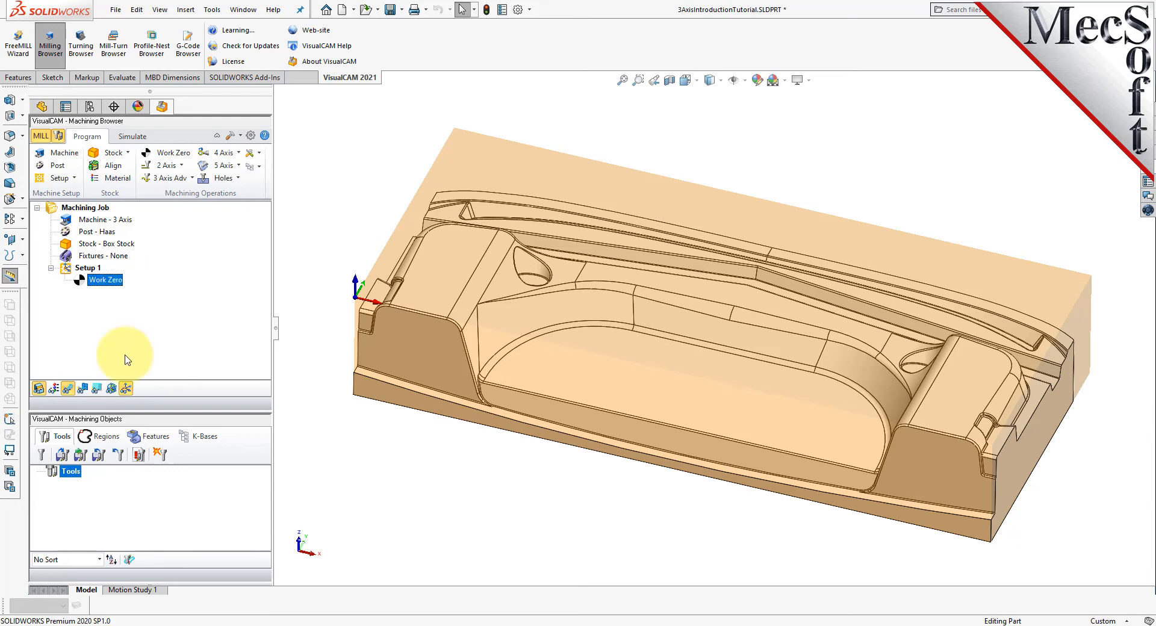
- Load the tools from the 3AxisIntroductionTutorial.vkb knowledge base file into the job
click(62, 456)
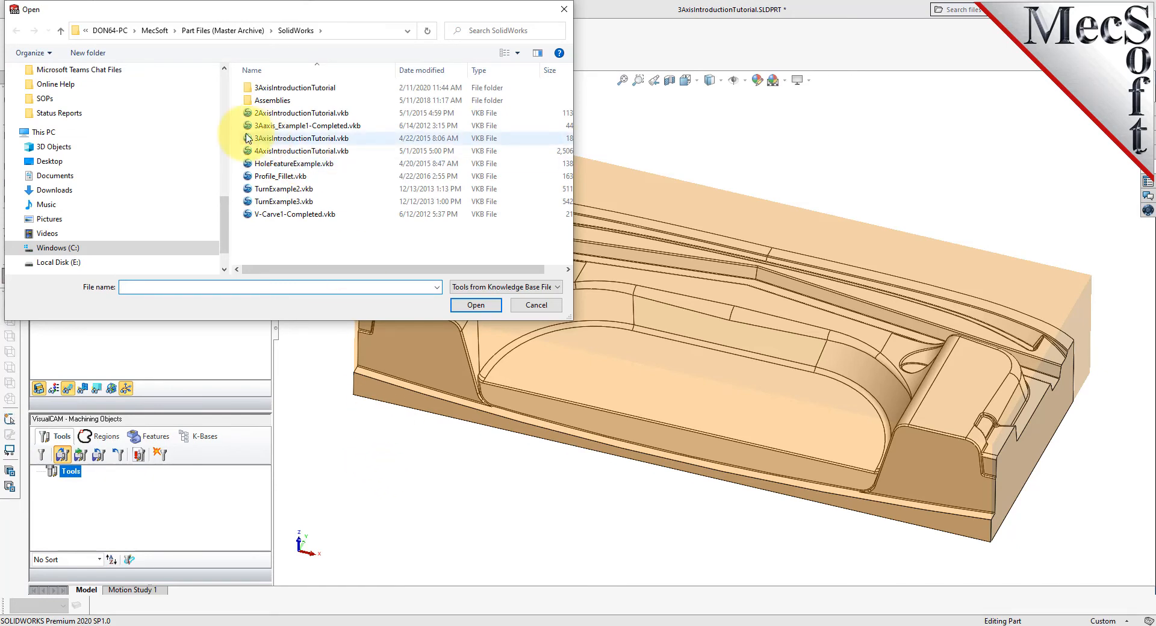
click(334, 141)
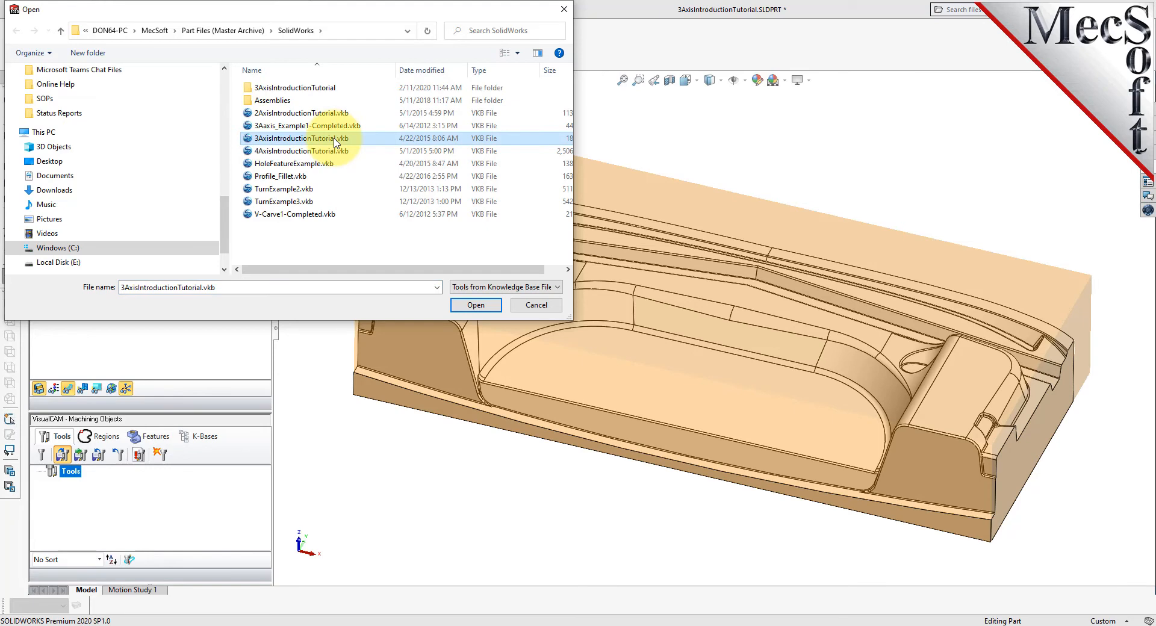
click(476, 304)
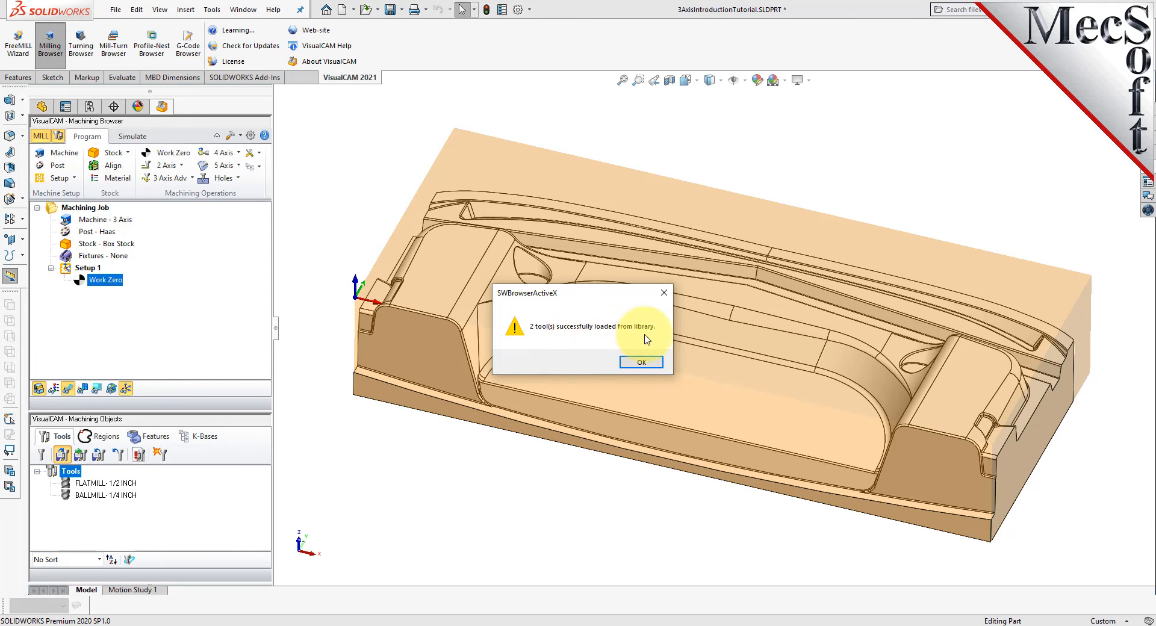
click(641, 362)
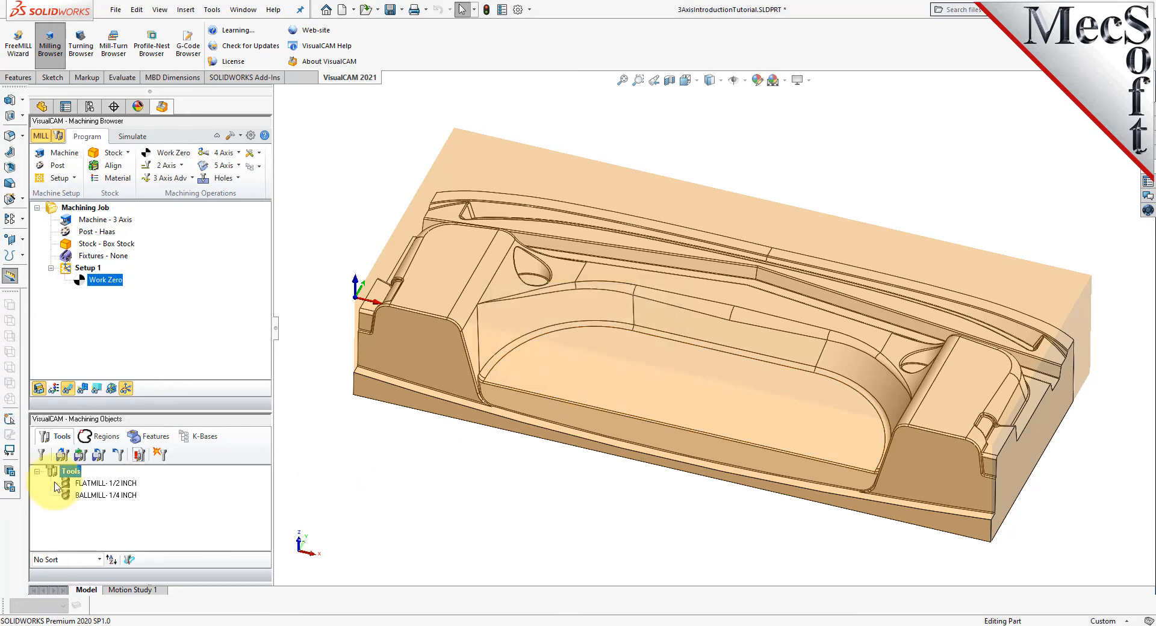
- Set the flute length of the BALLMILL-1/4 INCH tool to 3 and save the edit to the tool
click(97, 483)
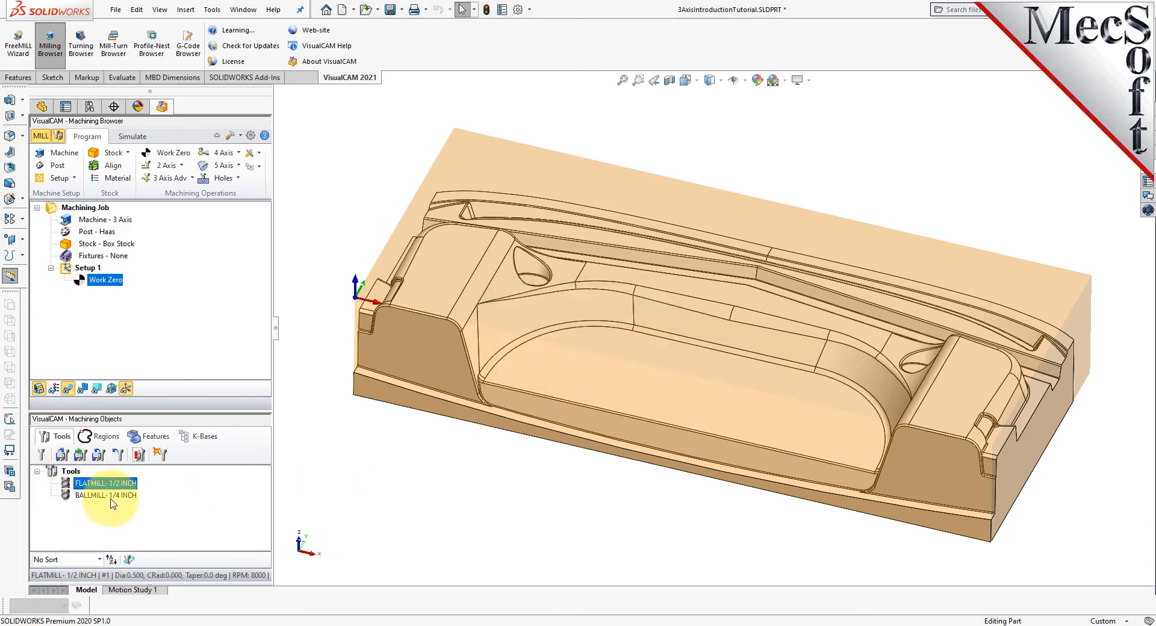
click(114, 497)
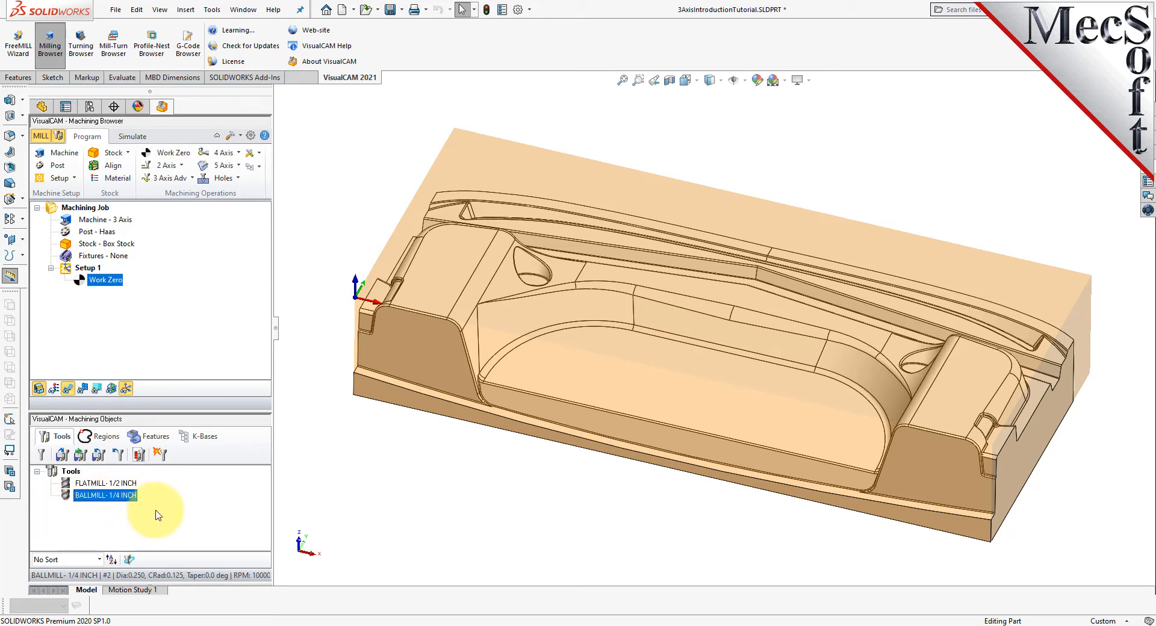
double_click(67, 498)
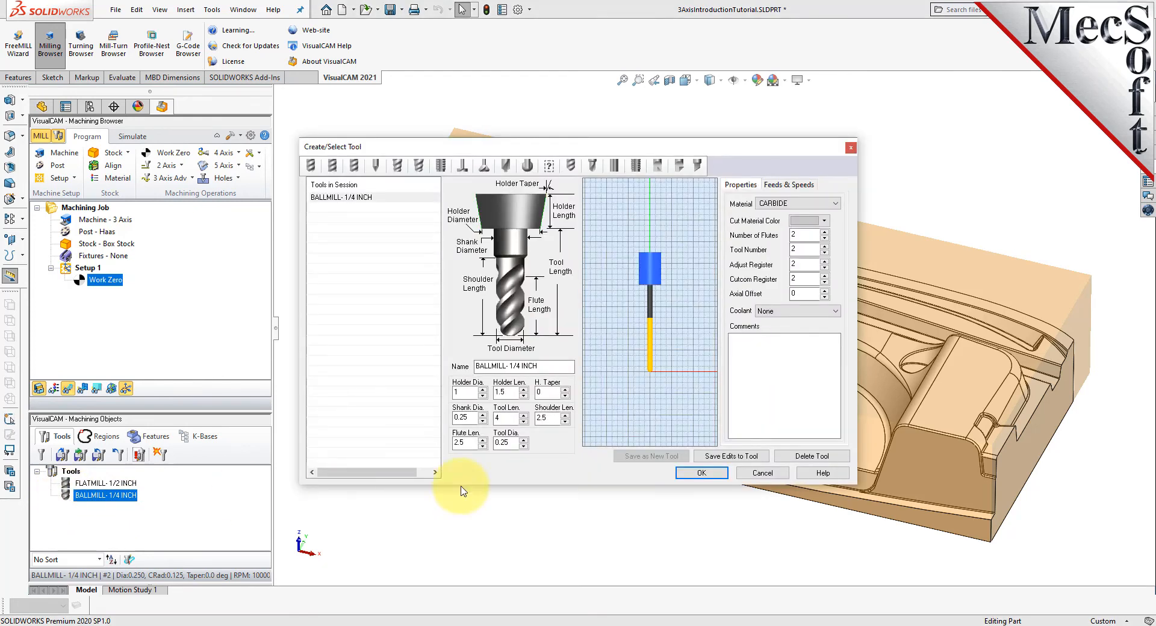
double_click(455, 443)
text(3)
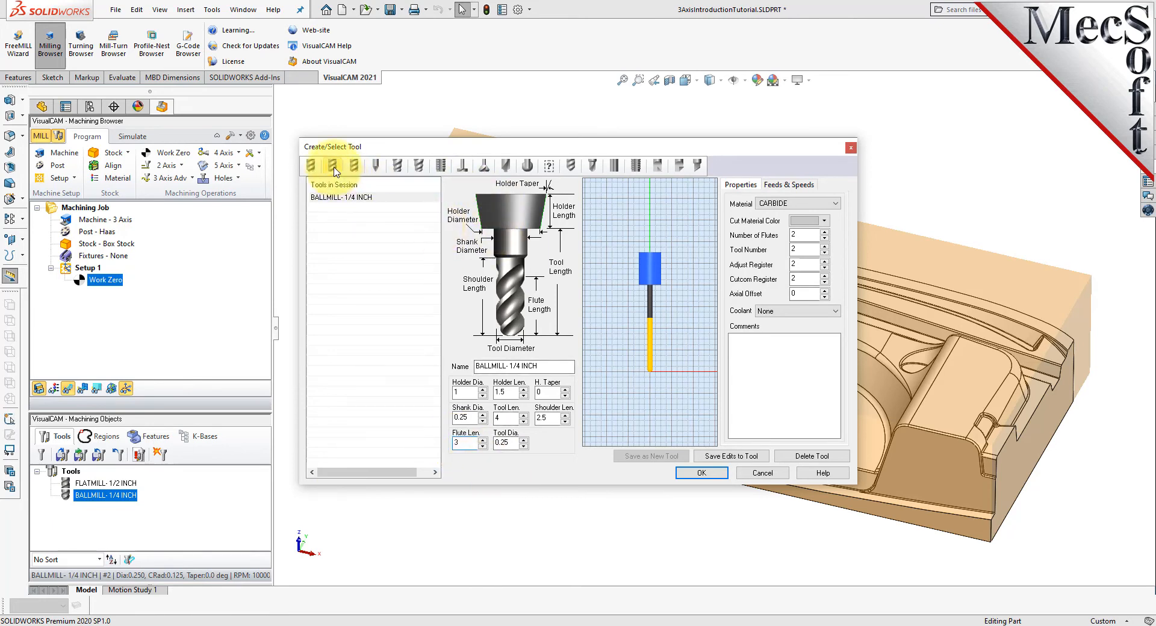
click(732, 456)
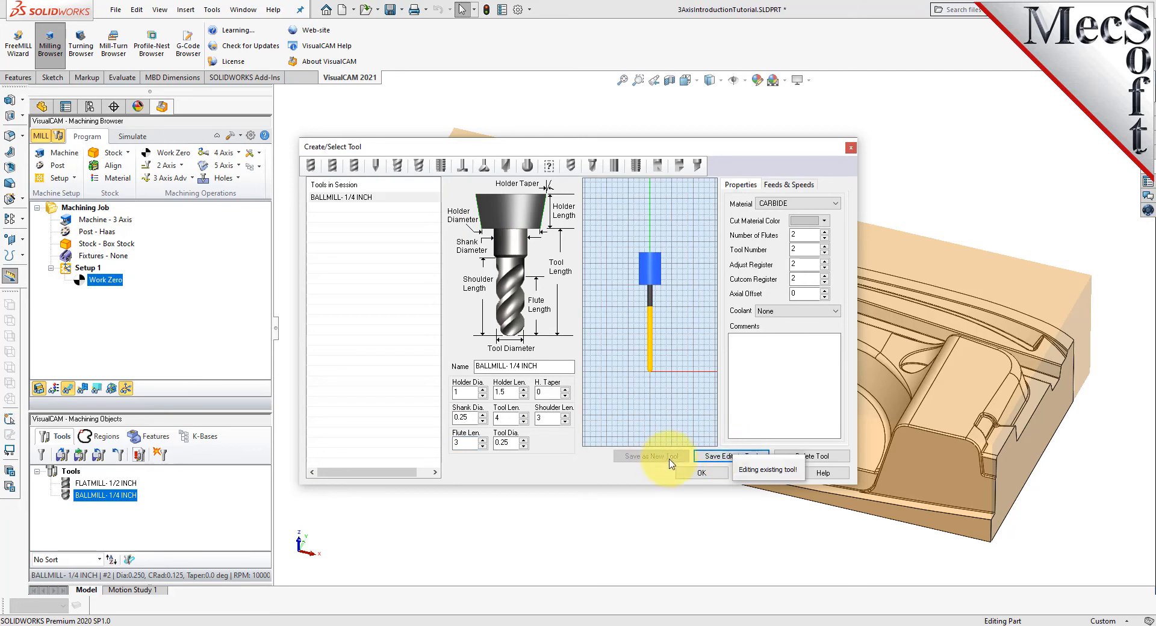
- Set the flute length of the FLATMILL-1/2 INCH tool to 3, save the edit, and recheck the ball mill before accepting
click(332, 165)
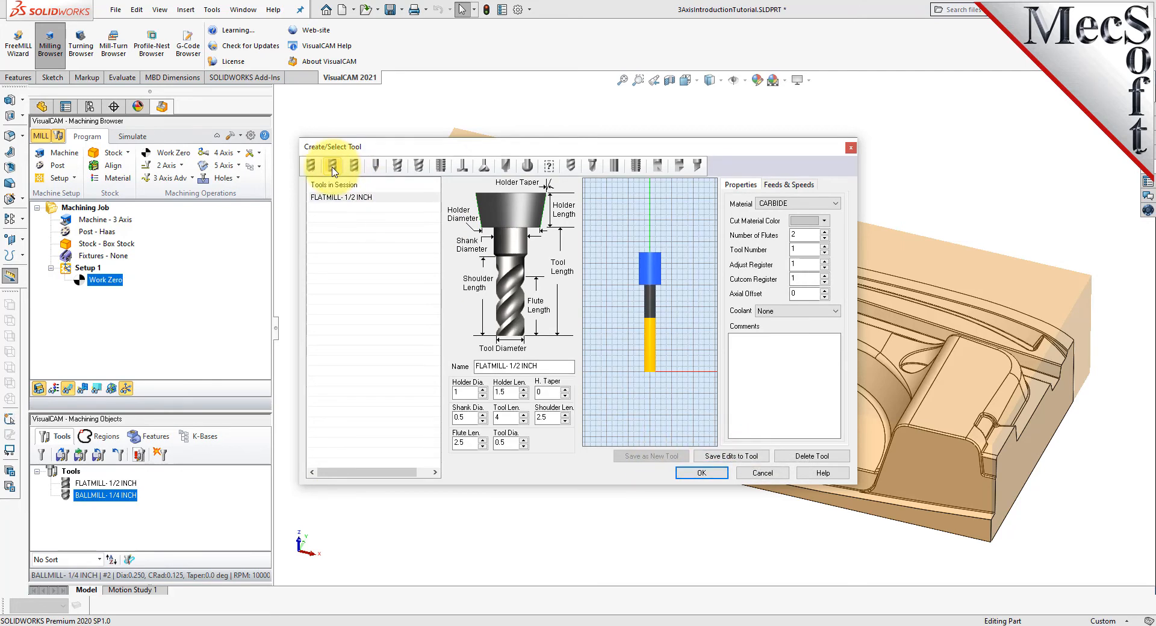
double_click(463, 443)
text(3)
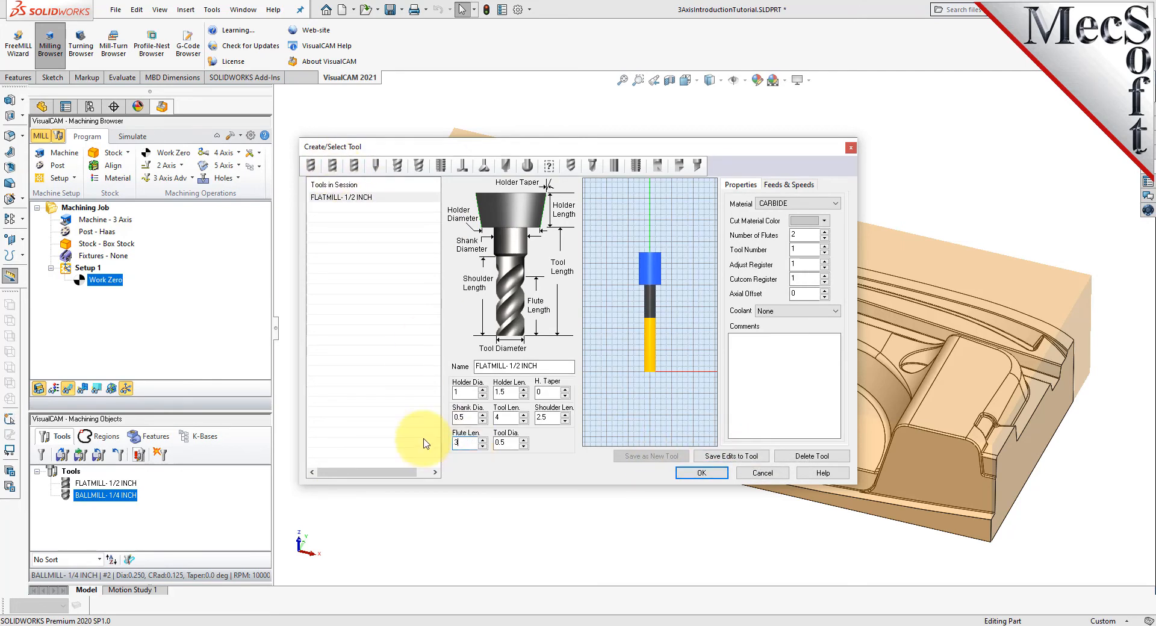
click(726, 452)
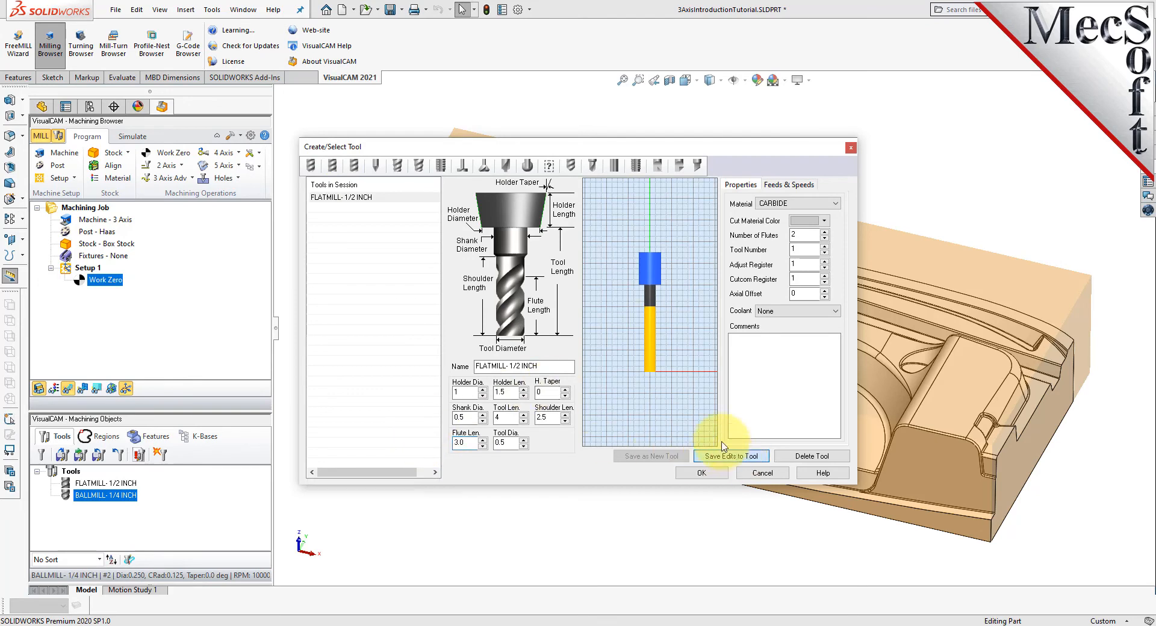
click(701, 473)
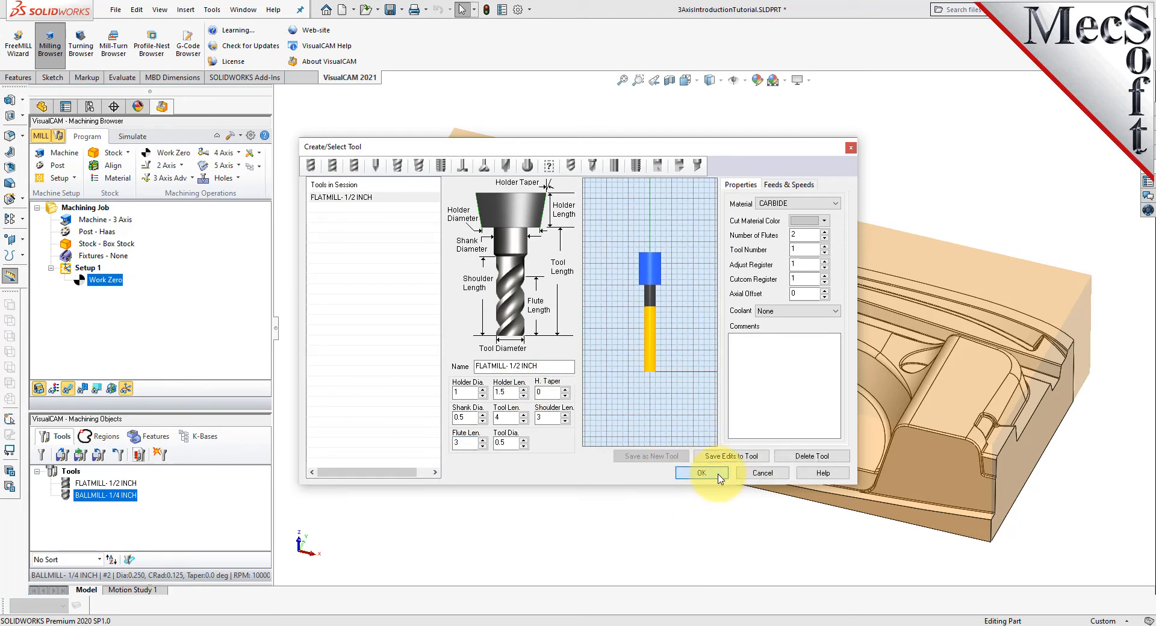
click(340, 198)
click(310, 166)
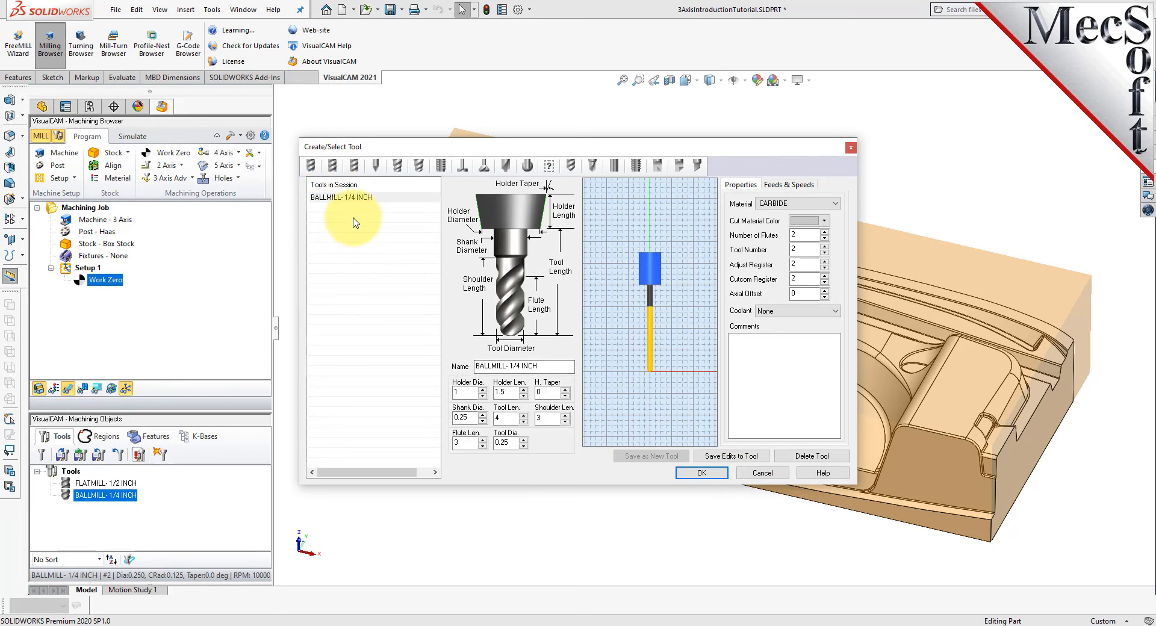
click(701, 474)
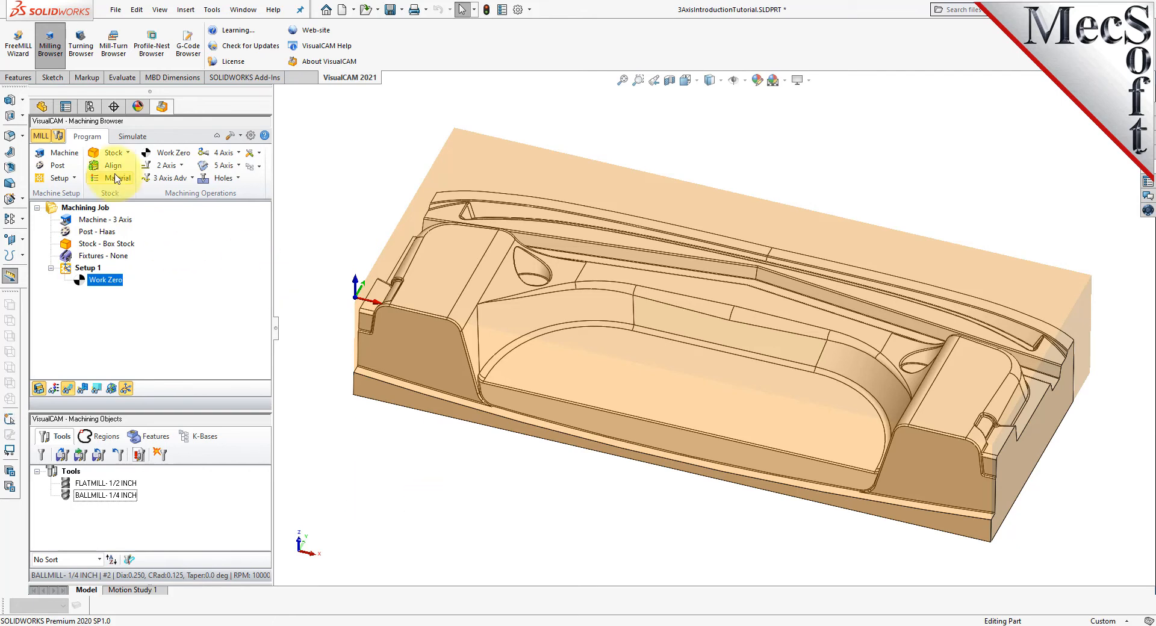
- Start a 3-axis Horizontal Roughing operation and select FLATMILL-1/2 INCH as its cutting tool
click(170, 178)
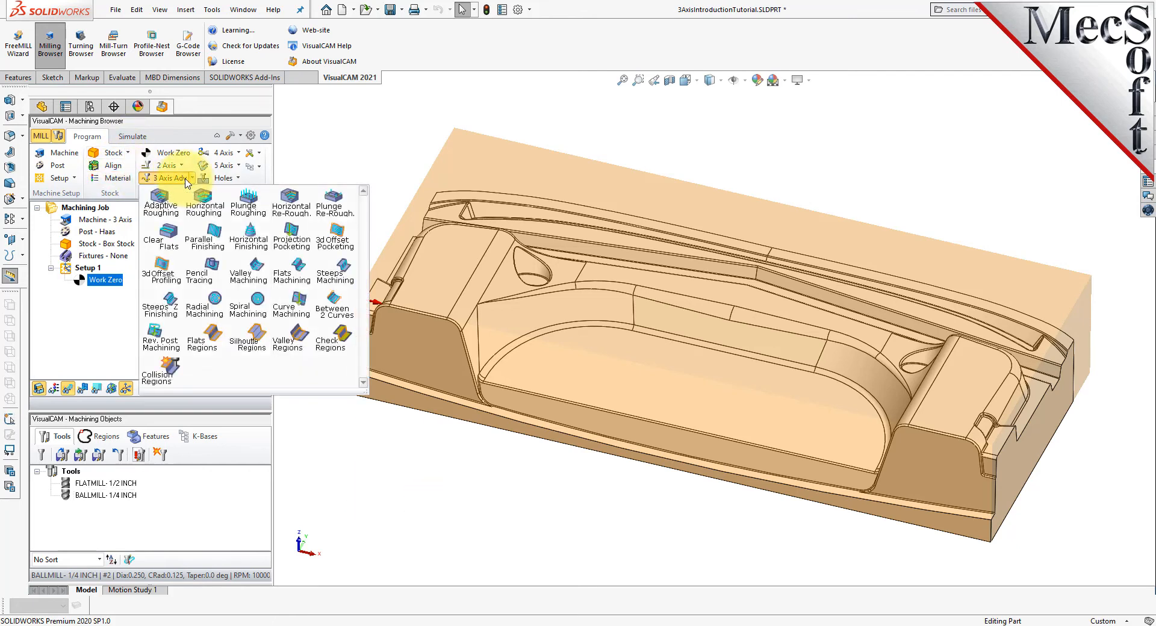
click(223, 214)
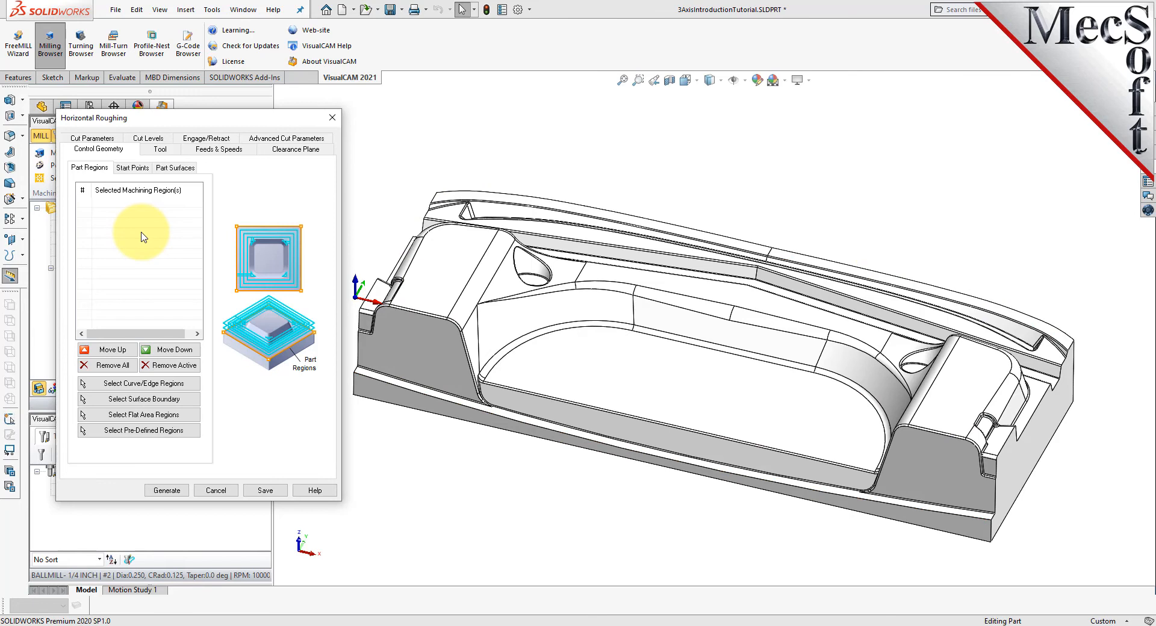
click(159, 148)
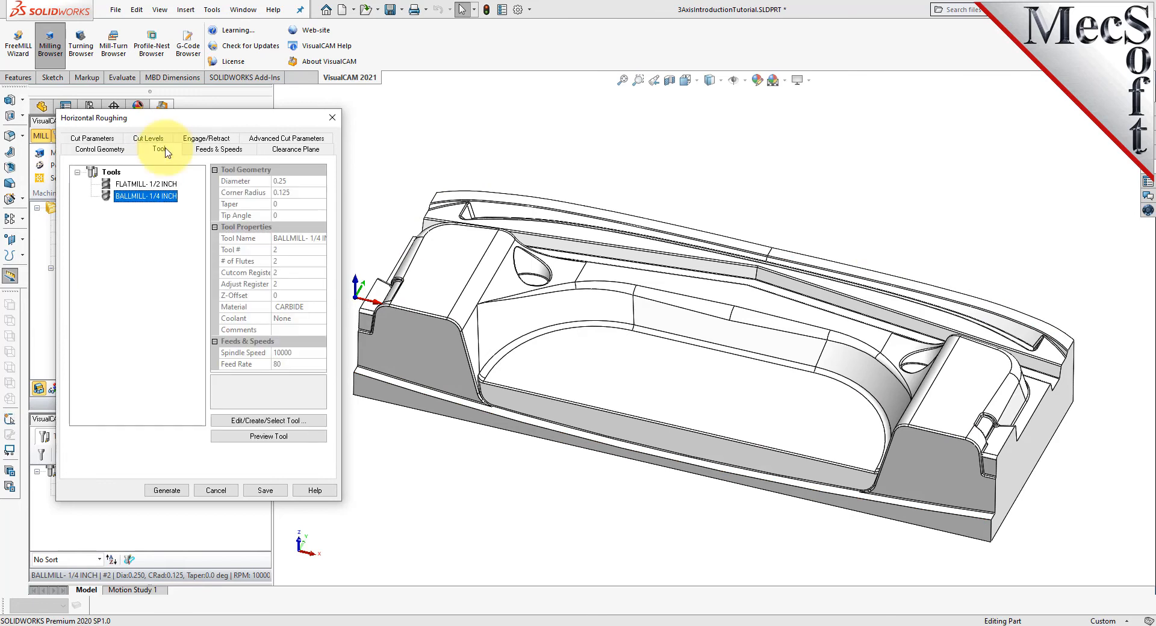
click(143, 183)
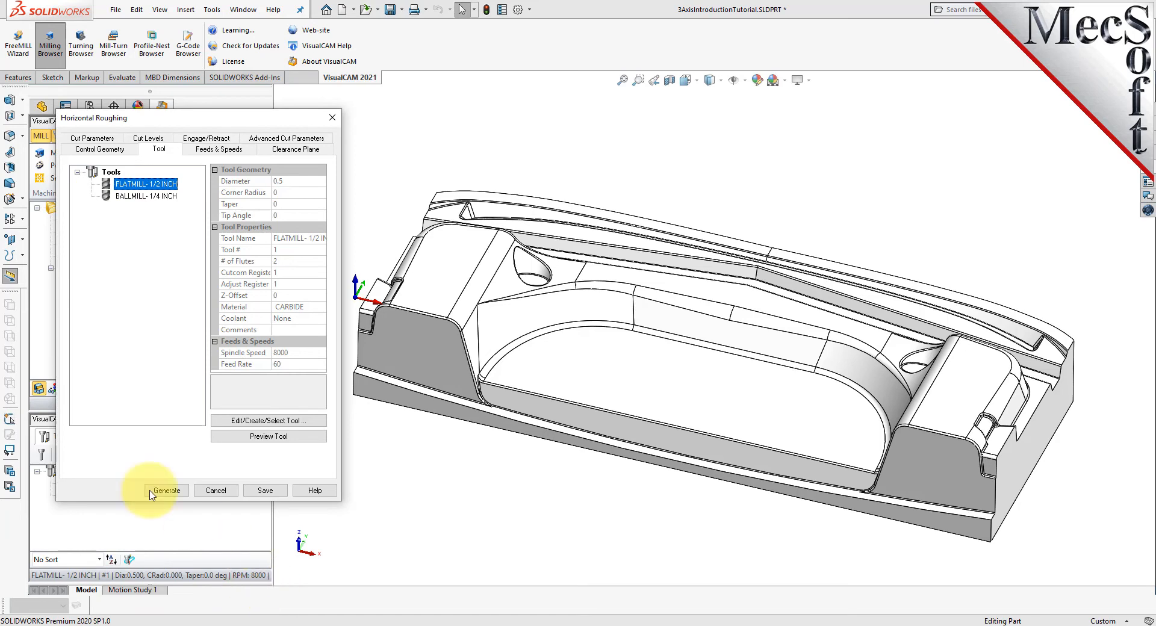
- Load the roughing operation's feeds and speeds from the tool, and inspect its clearance plane above the part
click(235, 151)
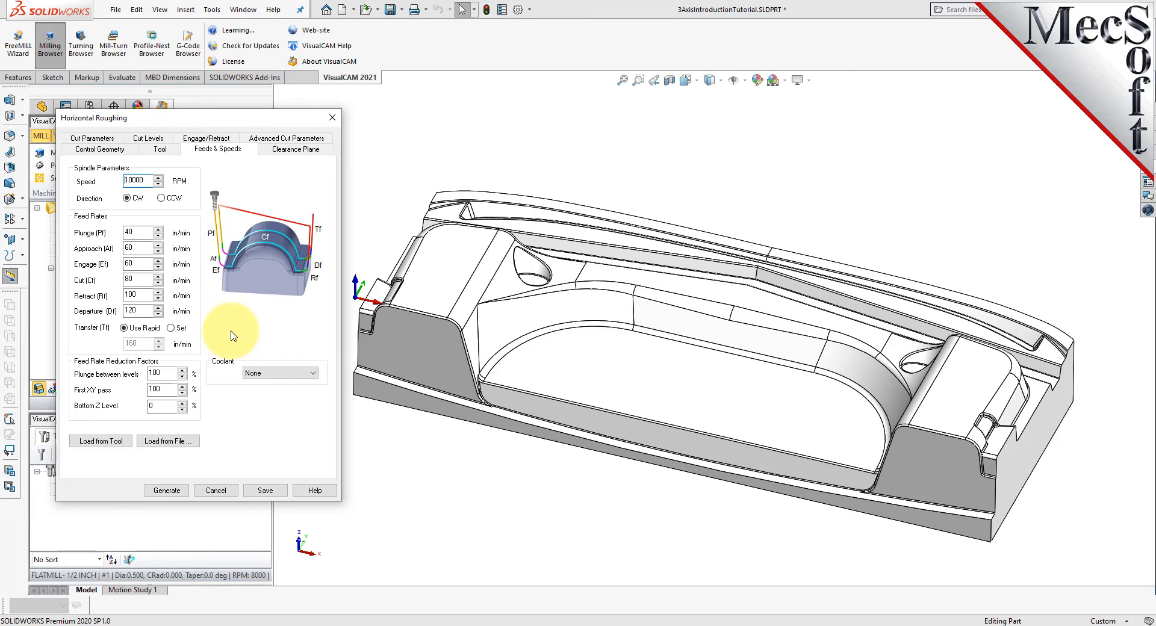
click(102, 443)
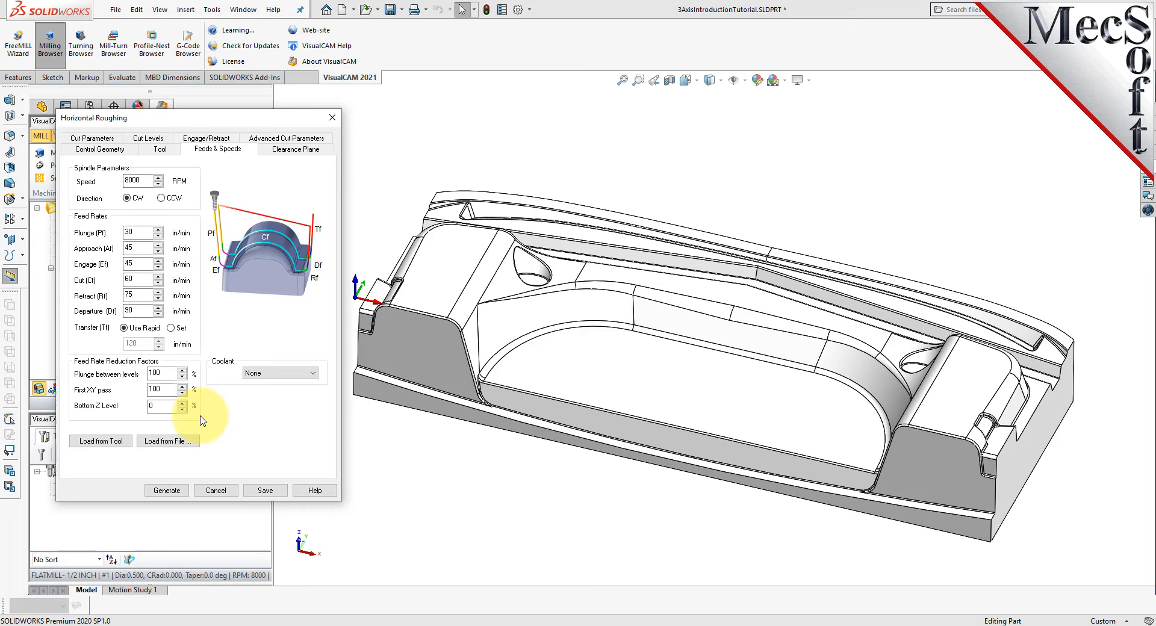
click(309, 150)
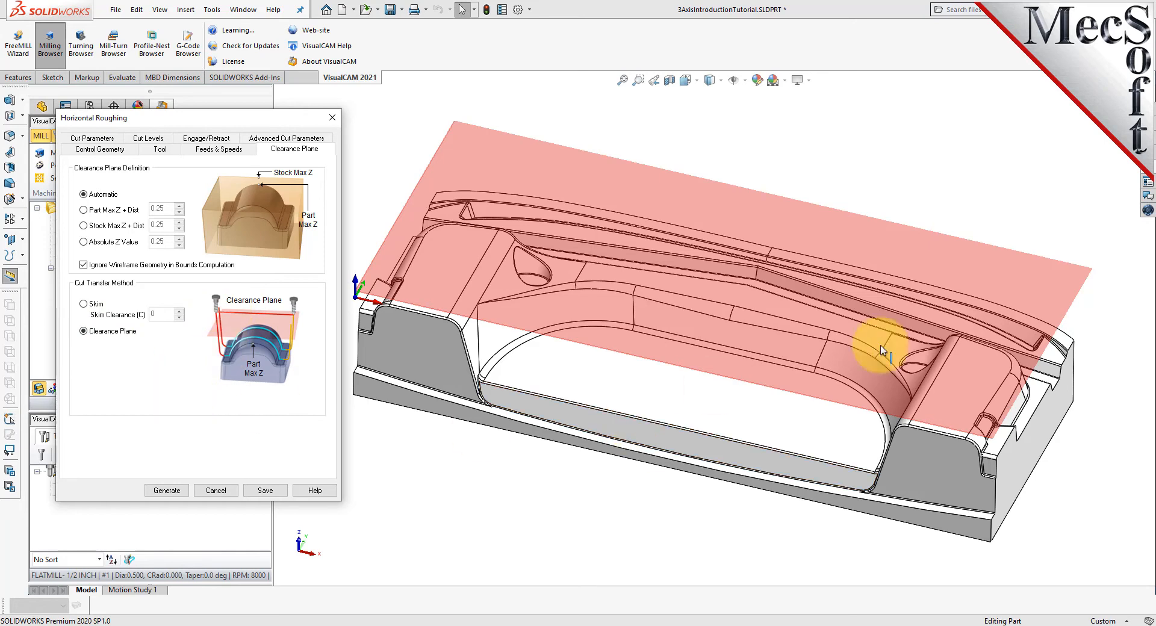
middle_drag(794, 412, 968, 387)
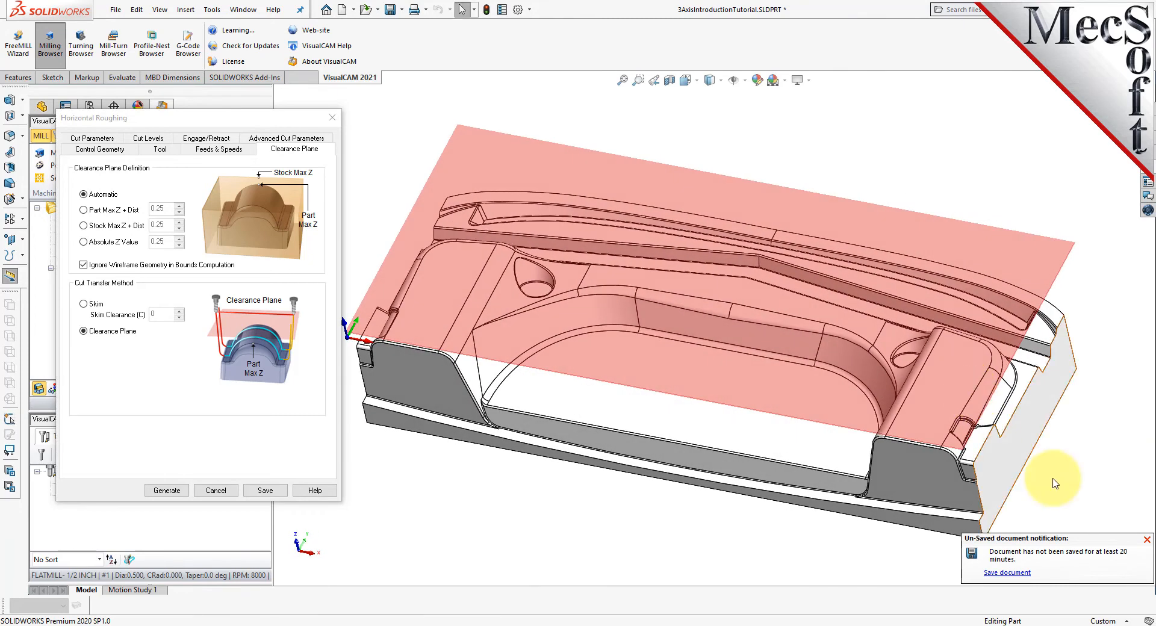
- Set the roughing operation's cavity stepover distance to 40 % of the tool diameter
click(1148, 541)
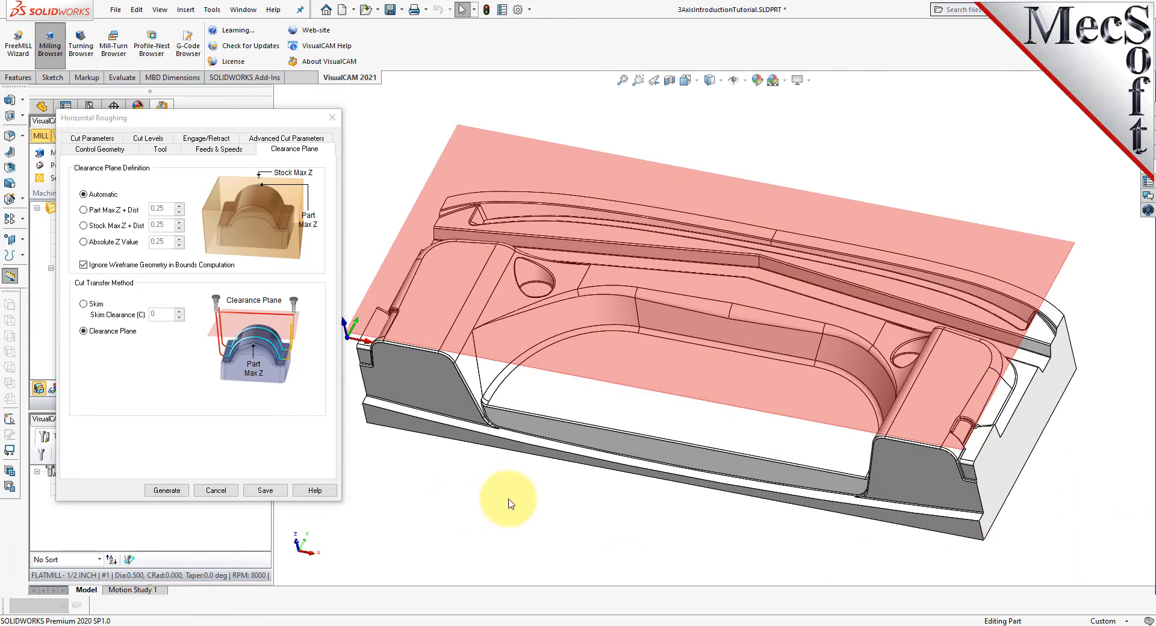
click(111, 140)
click(111, 143)
drag(244, 125, 232, 125)
drag(170, 179, 126, 211)
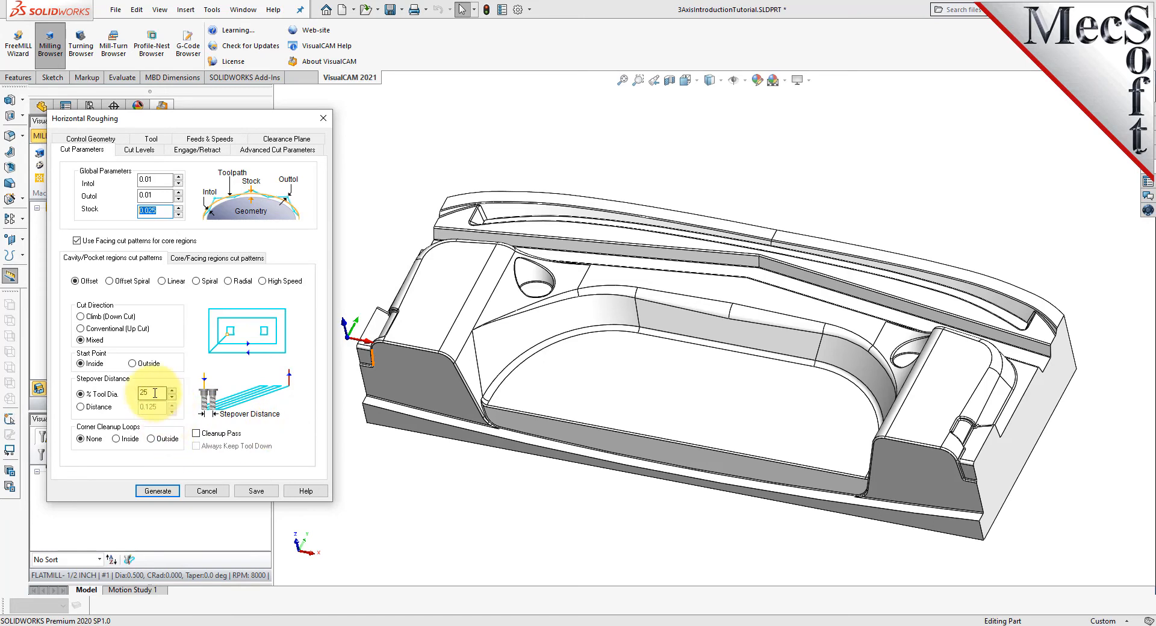
drag(151, 392, 125, 393)
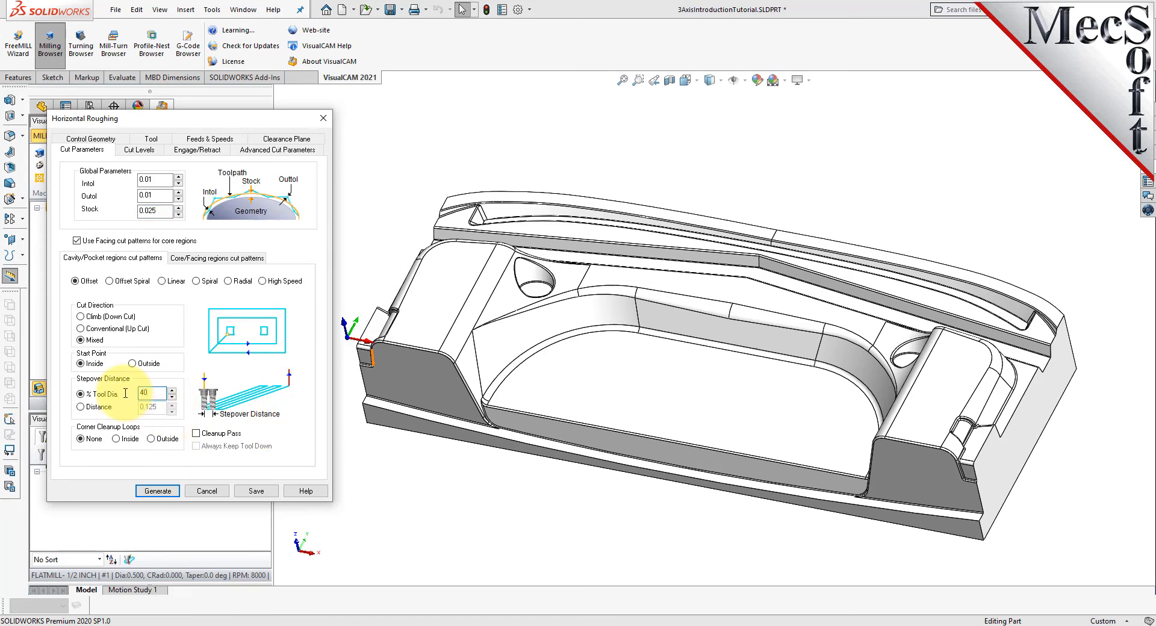
click(80, 407)
double_click(158, 407)
click(81, 395)
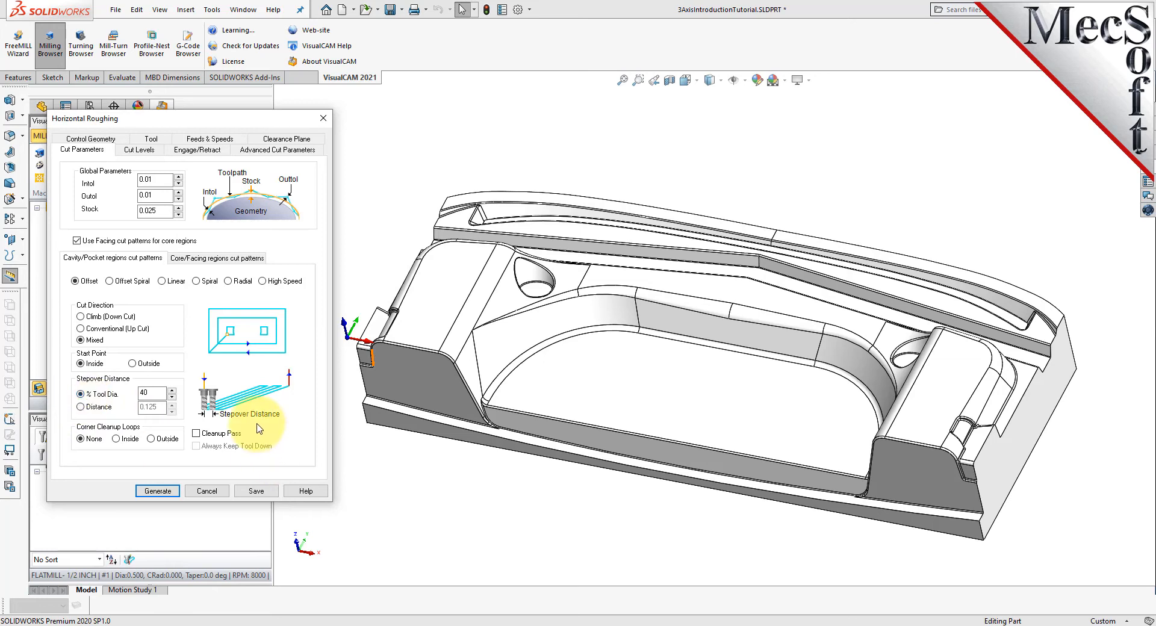
- Review the roughing operation's stepdown control against its stepover distance, both as percentages of the tool diameter
click(148, 150)
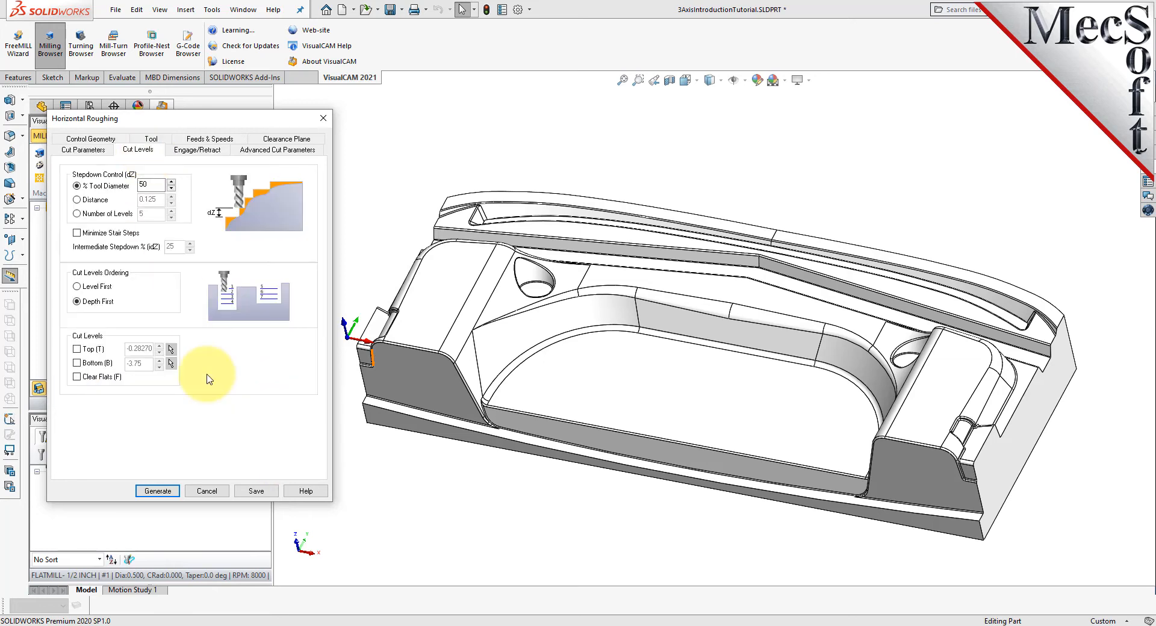
double_click(144, 185)
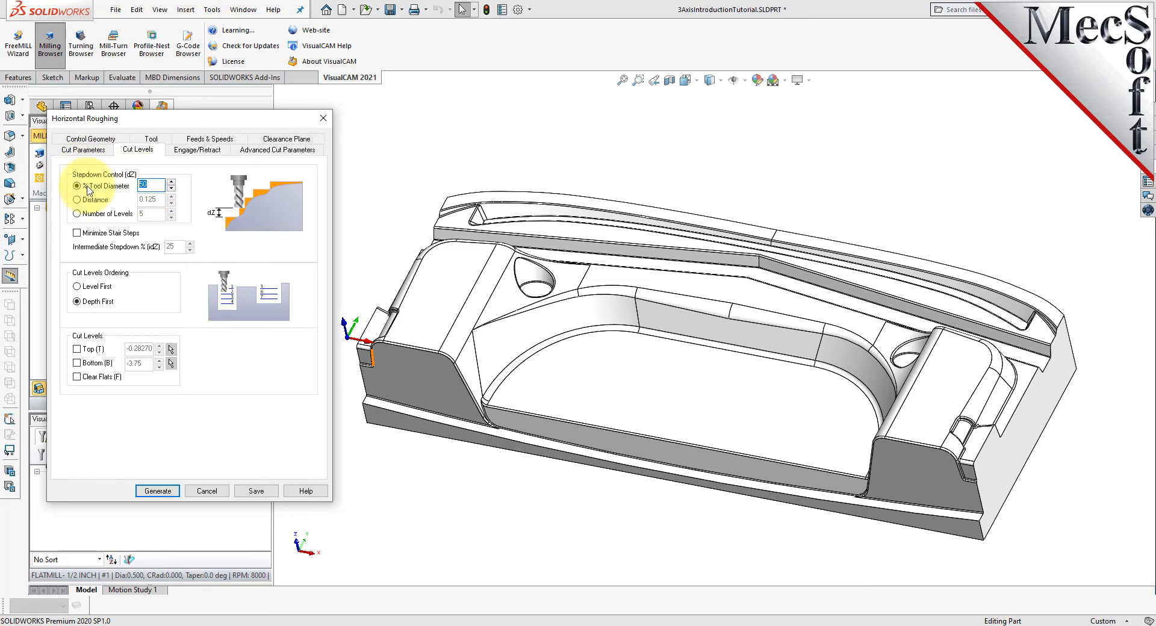
click(89, 150)
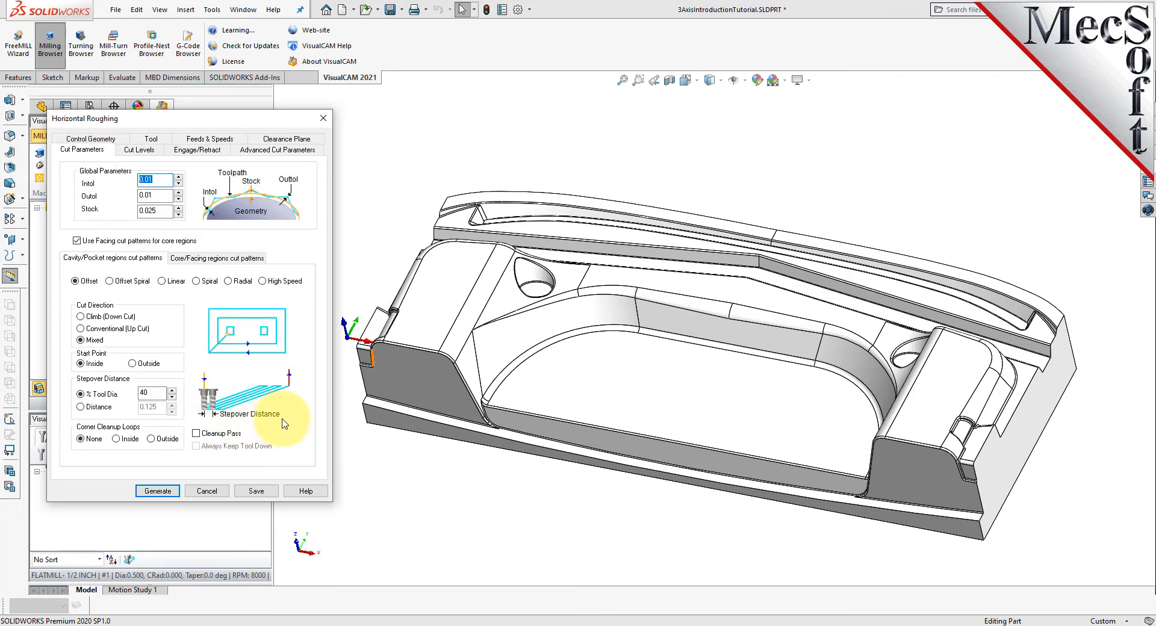
double_click(161, 396)
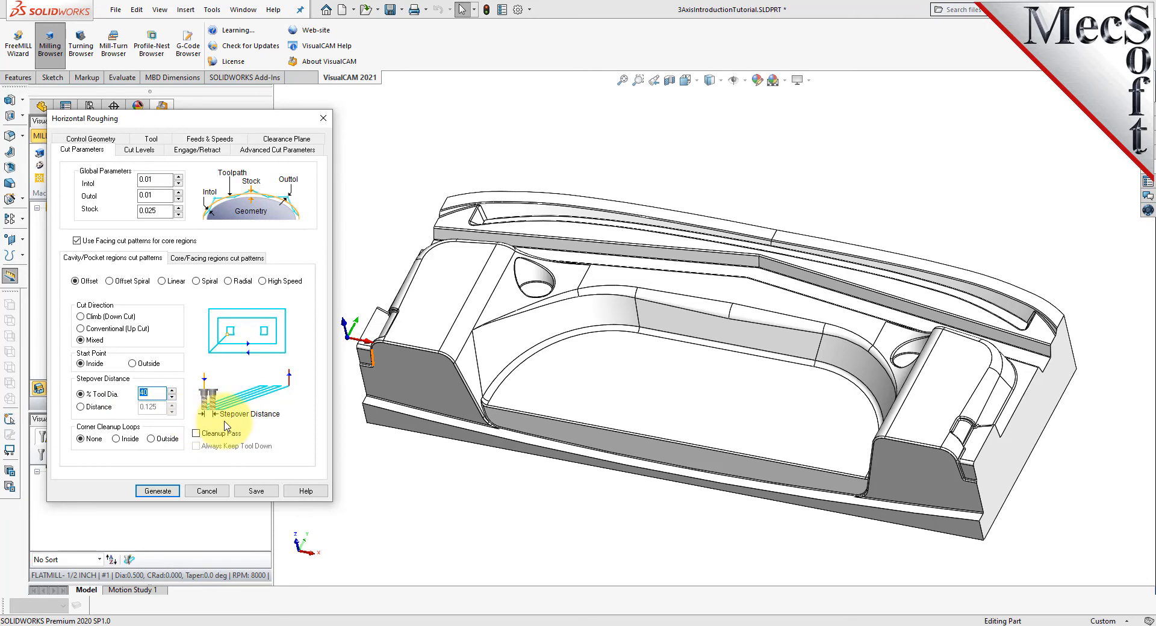
click(138, 149)
double_click(147, 184)
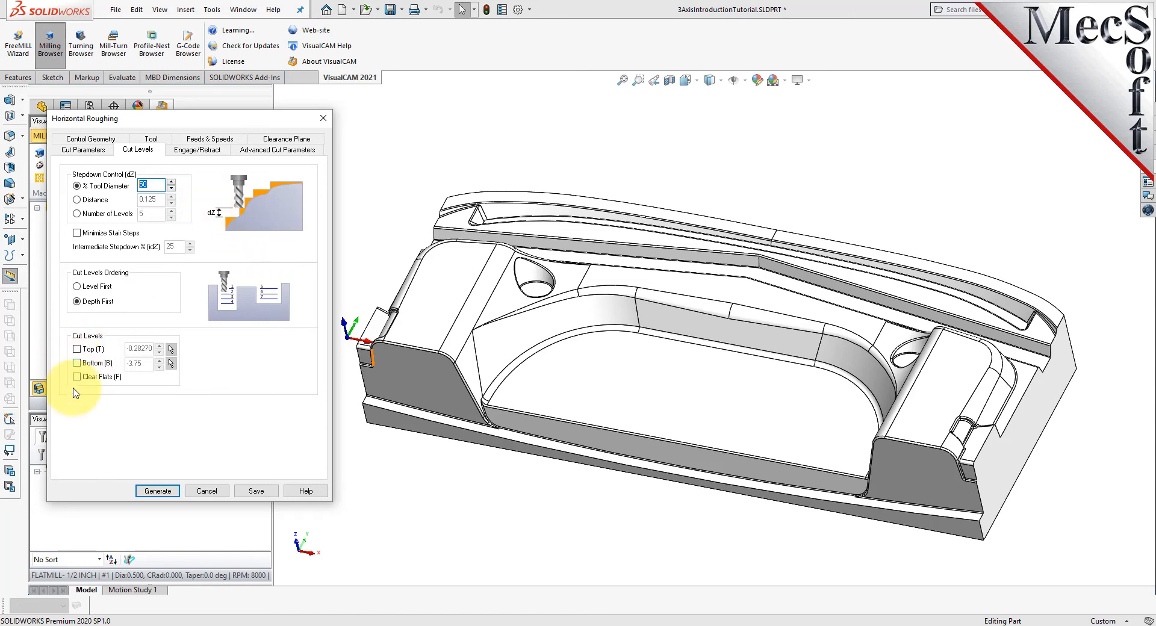
- Enable the bottom cut level at -3.5, check its plane against the part, and generate the Horizontal Roughing toolpath
click(77, 364)
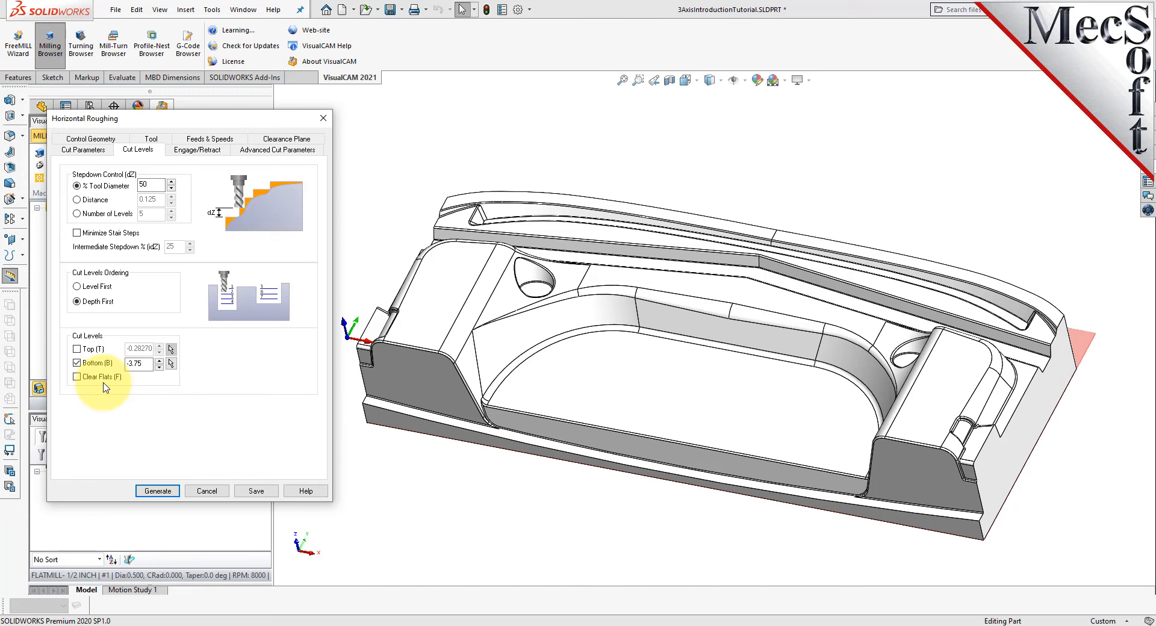
double_click(143, 363)
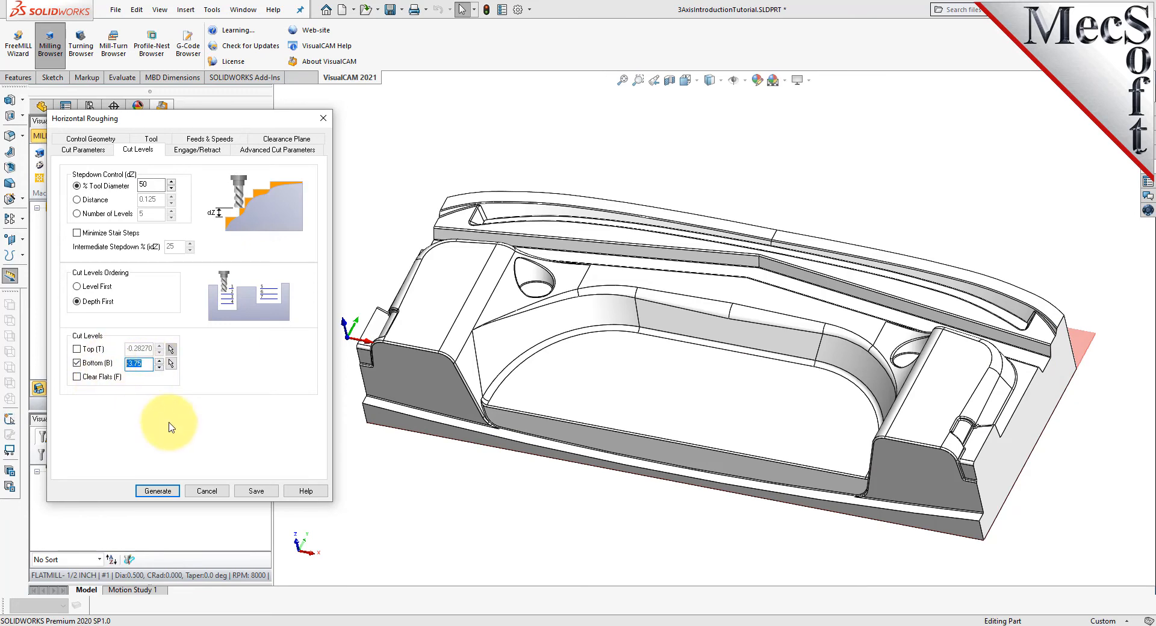
mouse_move(1078, 464)
middle_down()
mouse_move(1004, 421)
mouse_move(1085, 466)
middle_up()
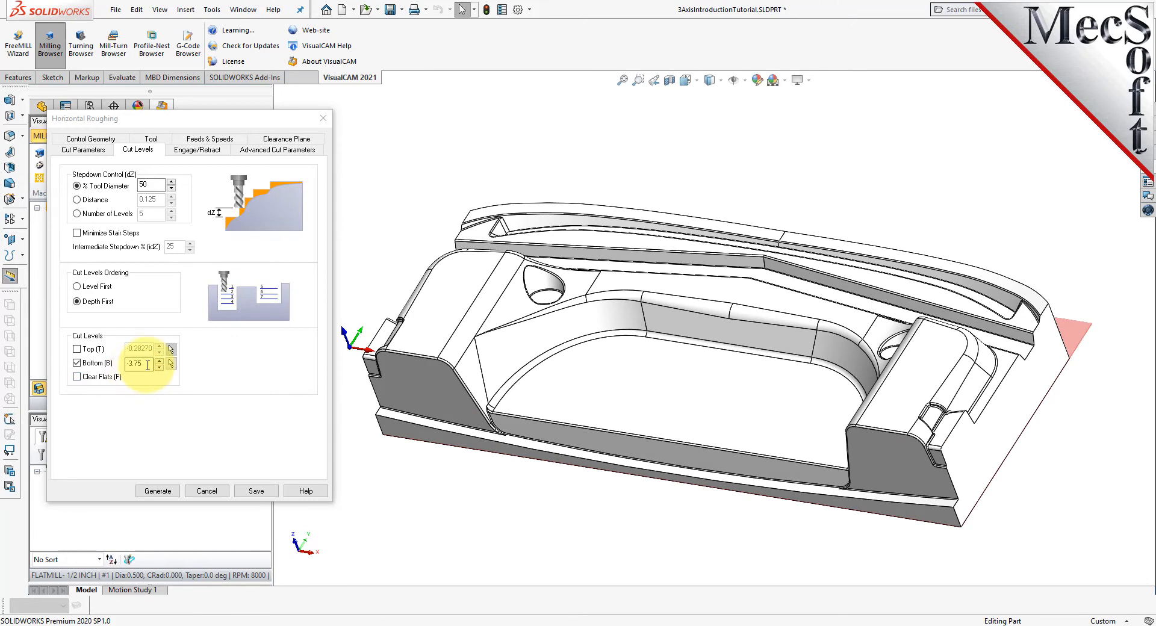
drag(148, 365, 106, 364)
text(-3.5)
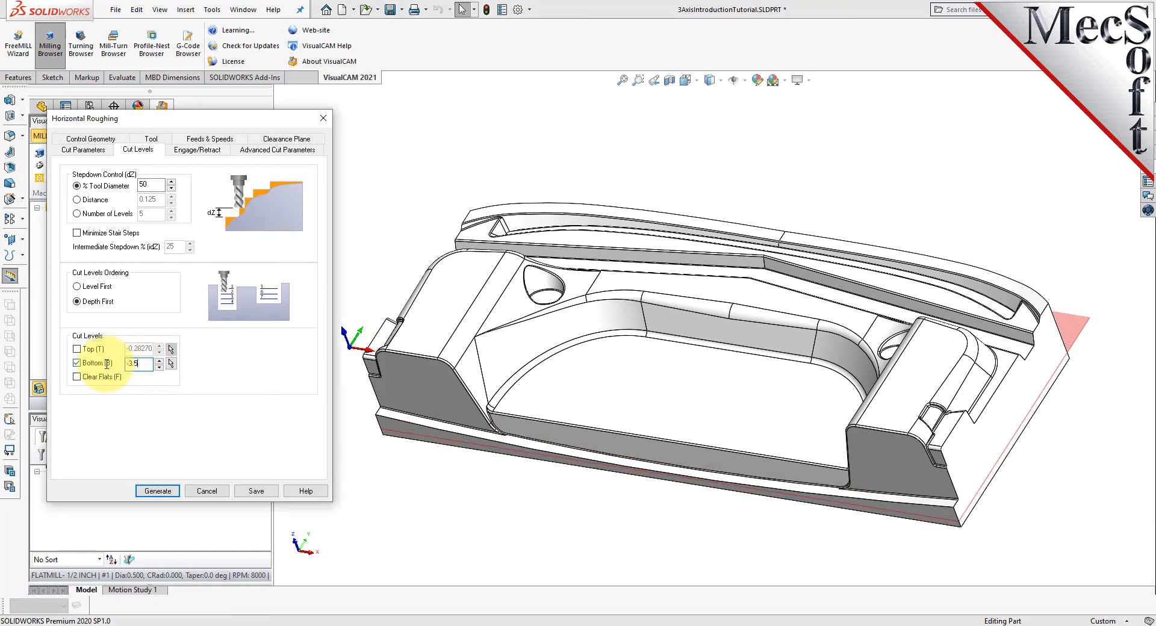
middle_drag(1030, 421, 890, 293)
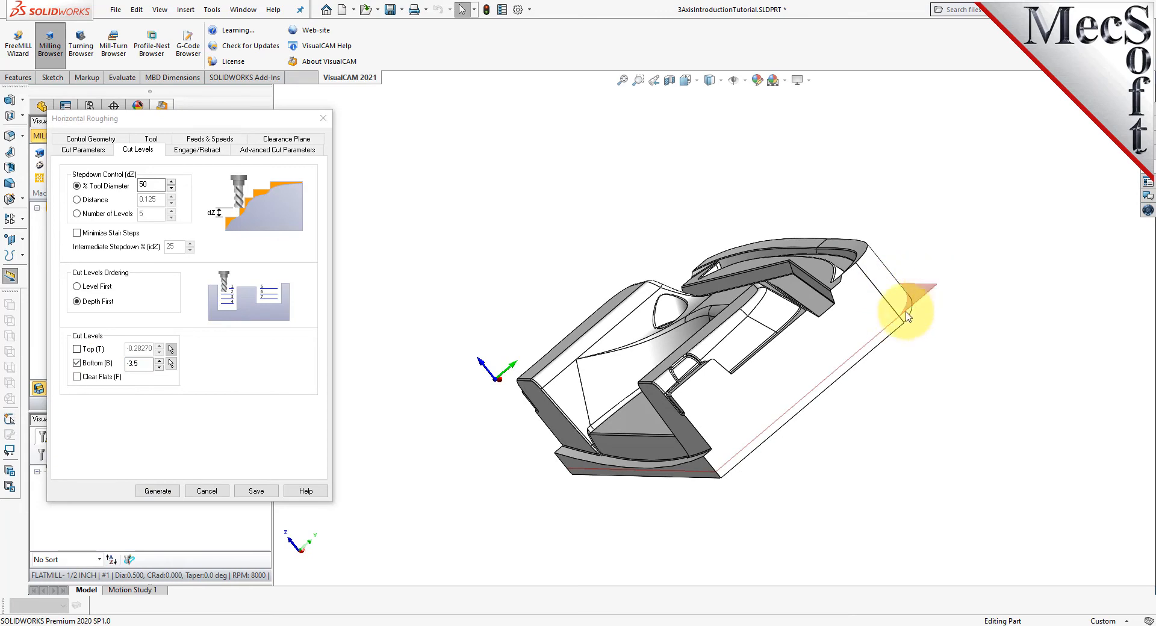
middle_drag(616, 313, 695, 337)
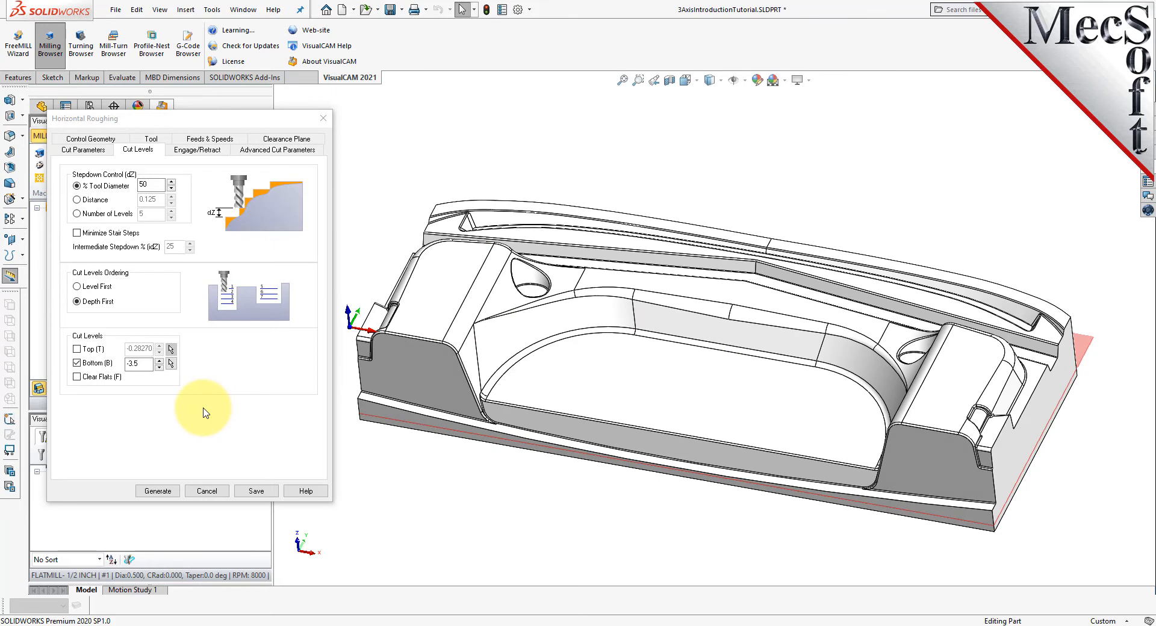
click(157, 491)
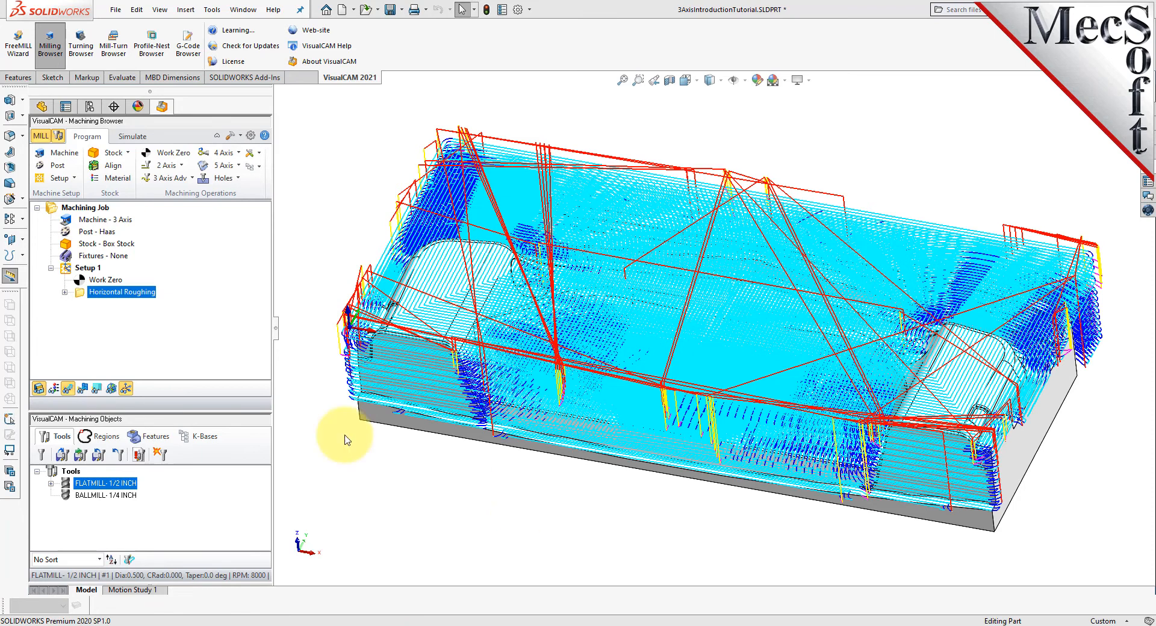
- Toggle the roughing toolpath's visibility off and on, and inspect the toolpath over the part
click(70, 389)
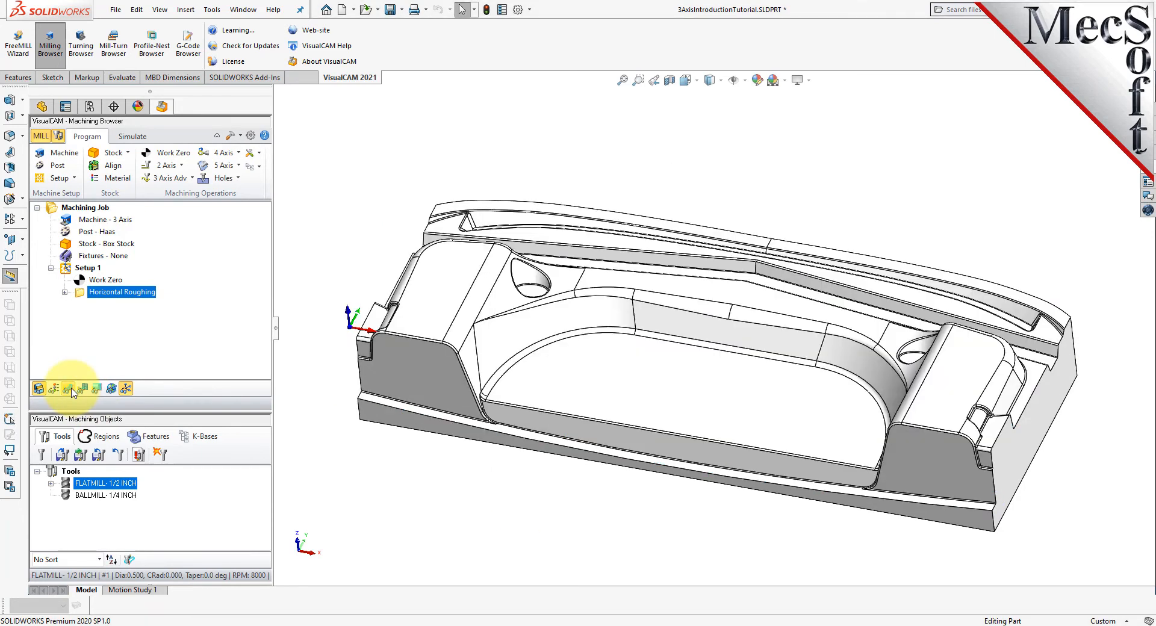
click(71, 389)
click(71, 389)
click(71, 389)
middle_drag(658, 503, 677, 388)
middle_drag(678, 398, 658, 509)
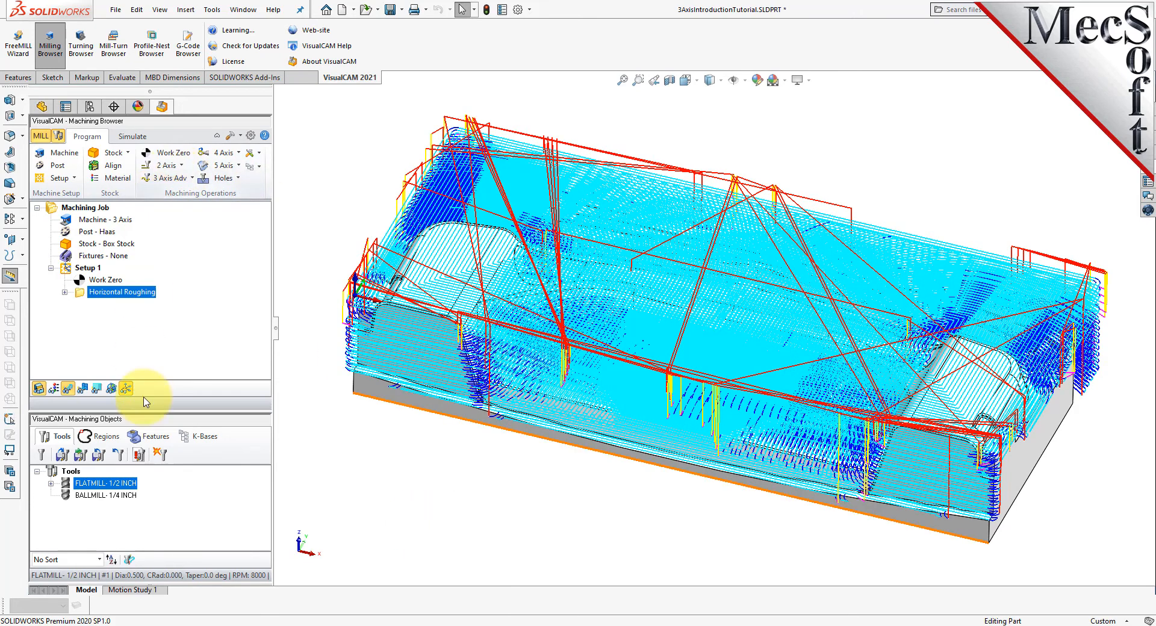
- Display the roughing toolpath one Z level at a time, from the upper levels down to the last level at -3.5
click(97, 388)
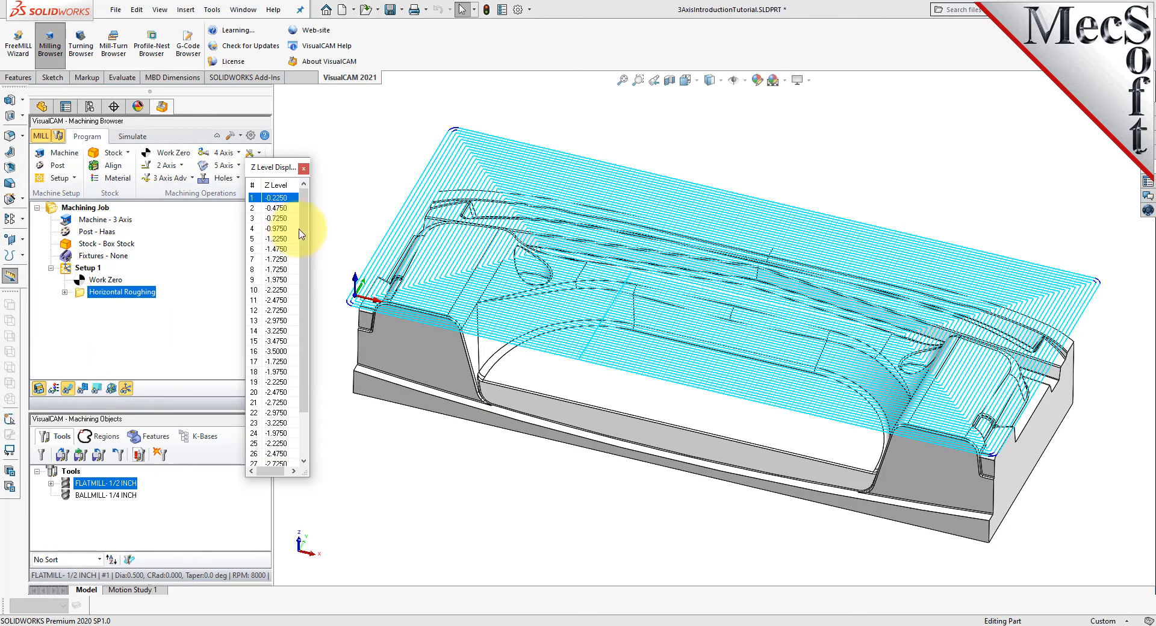
click(279, 211)
click(281, 220)
click(278, 240)
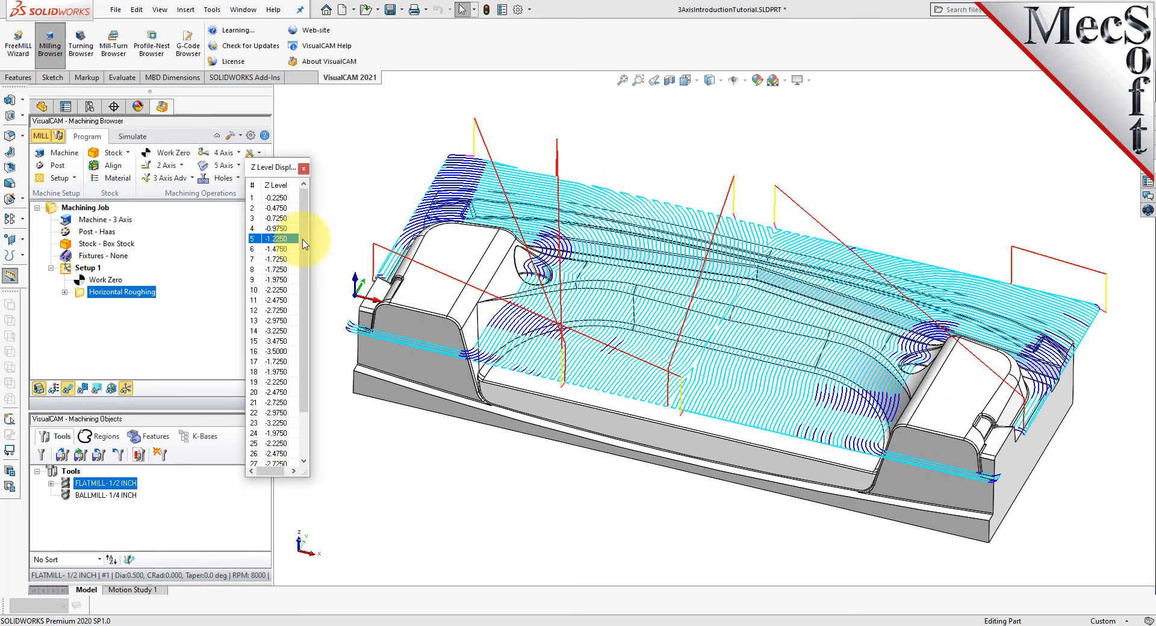
scroll(304, 241, down, 2)
click(278, 453)
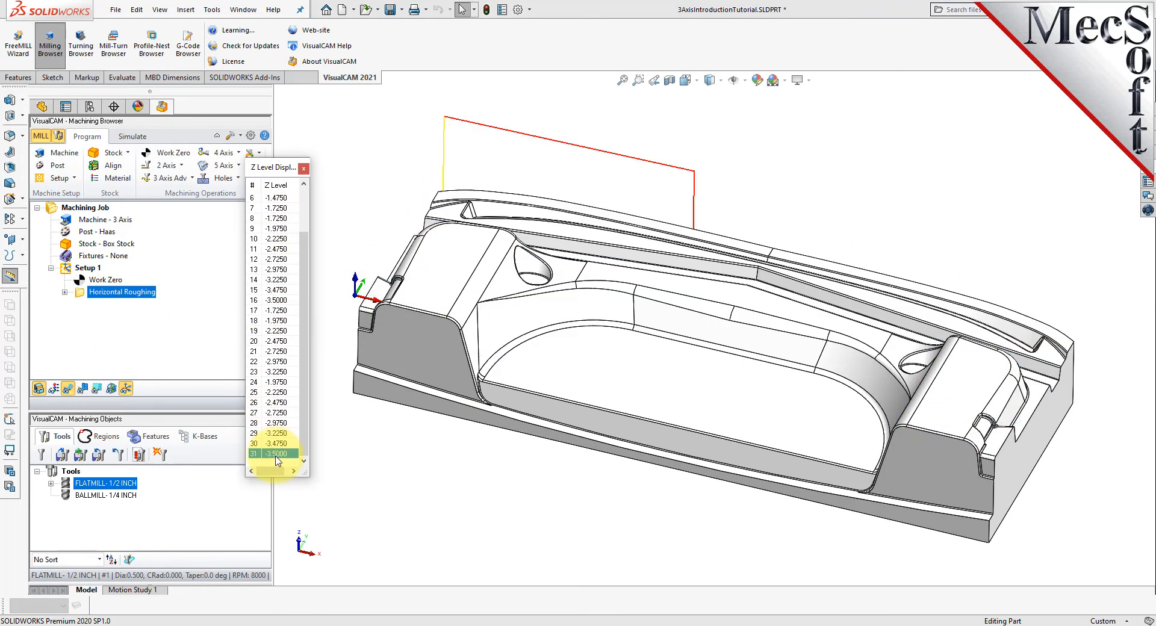
middle_drag(1042, 405, 916, 348)
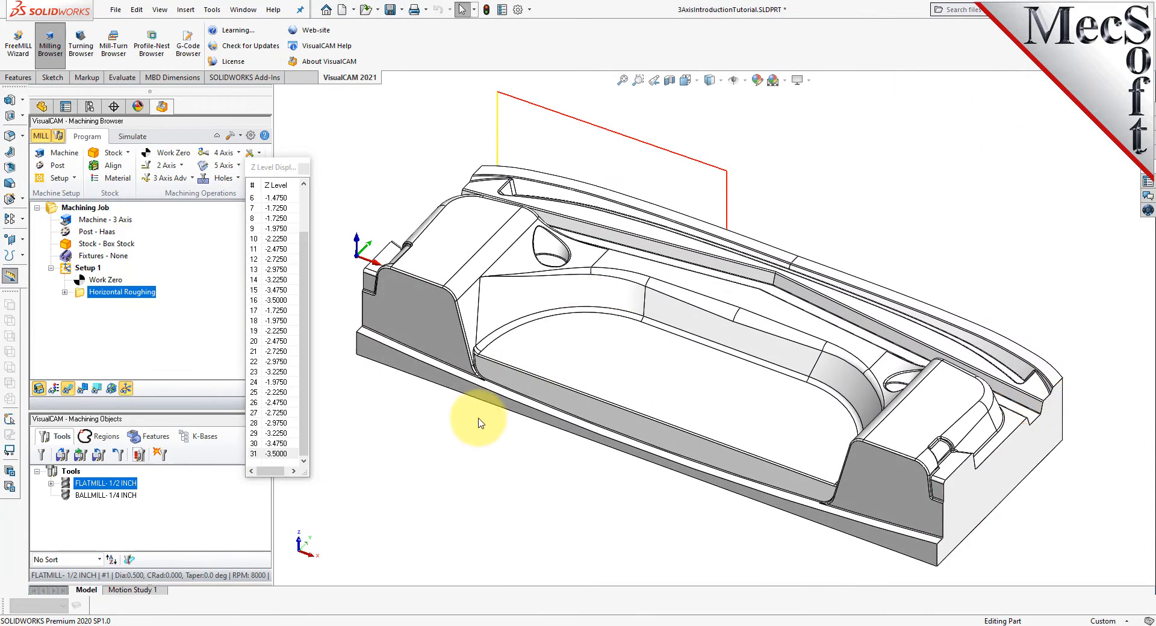
click(304, 169)
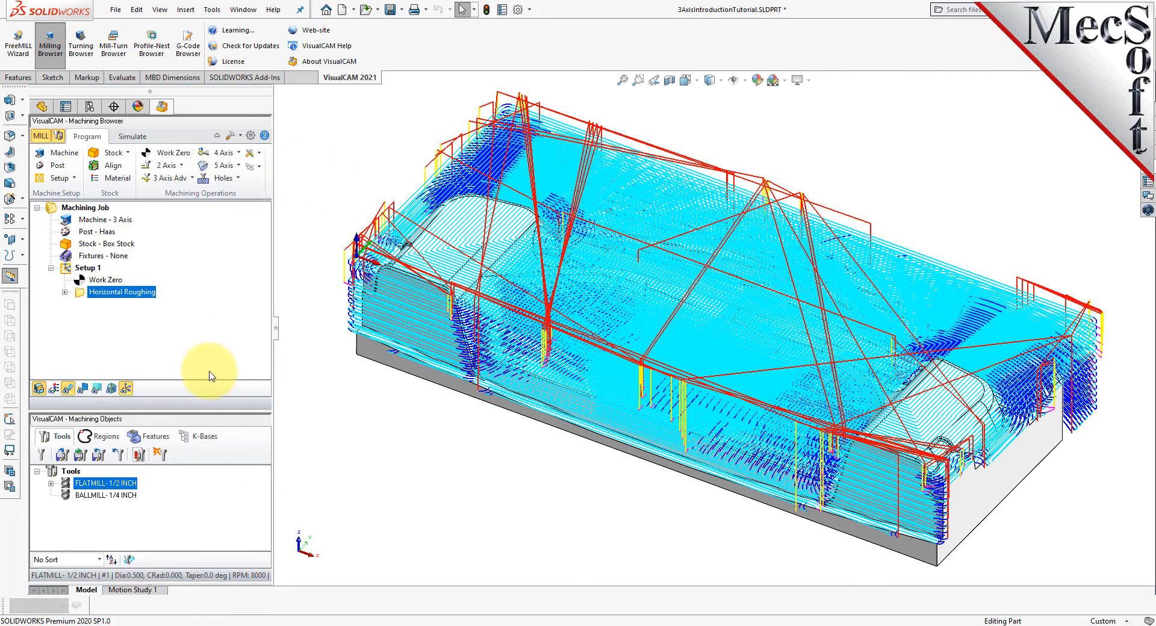
- Hide the part model for the simulation, and review the simulation preferences while keeping Simulate by Moves on
click(131, 136)
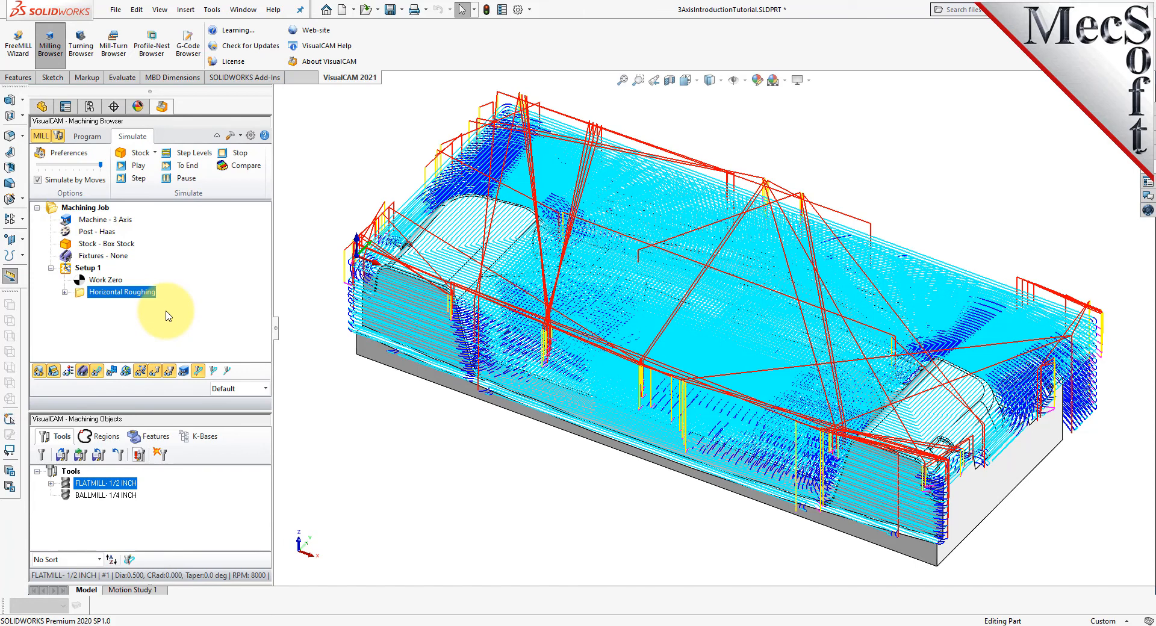
click(39, 371)
click(78, 156)
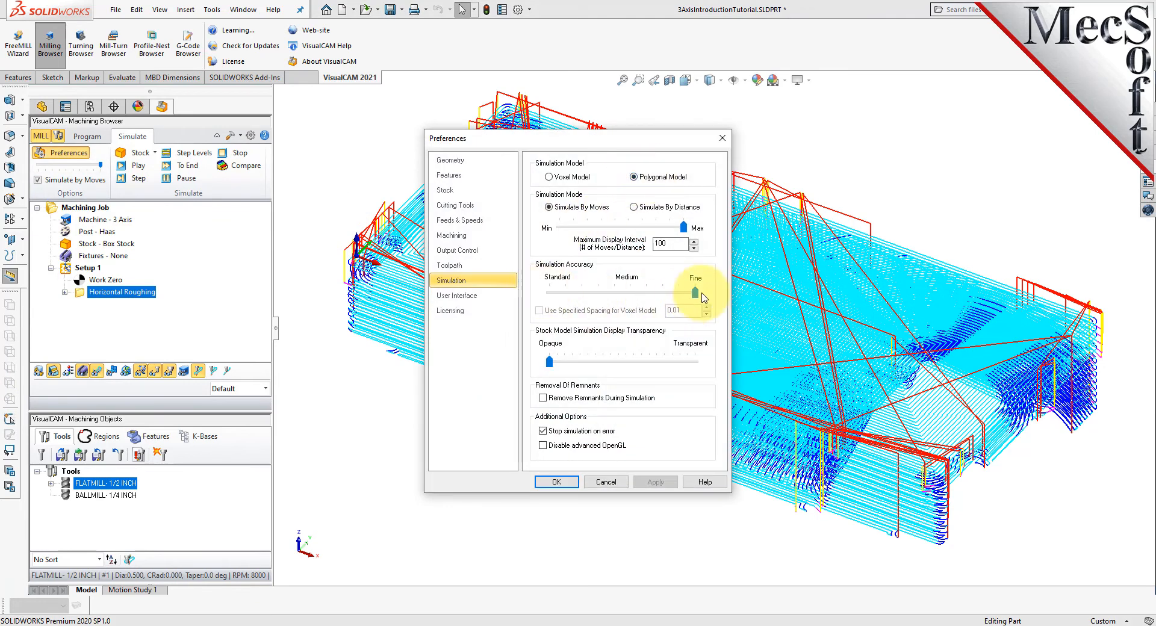
click(556, 482)
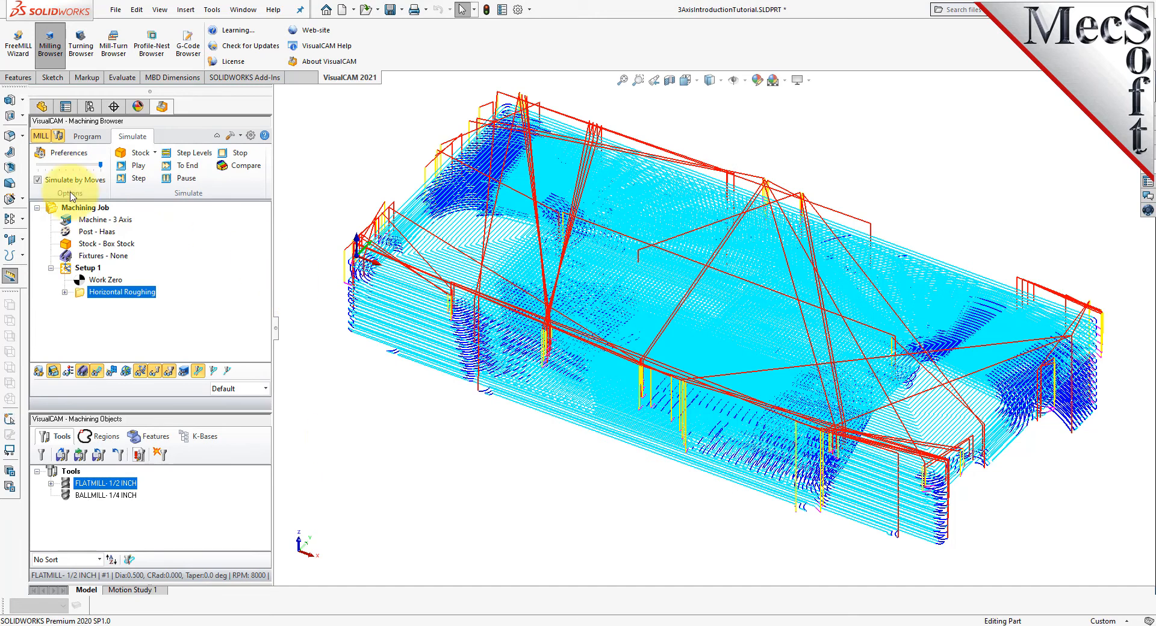
click(38, 180)
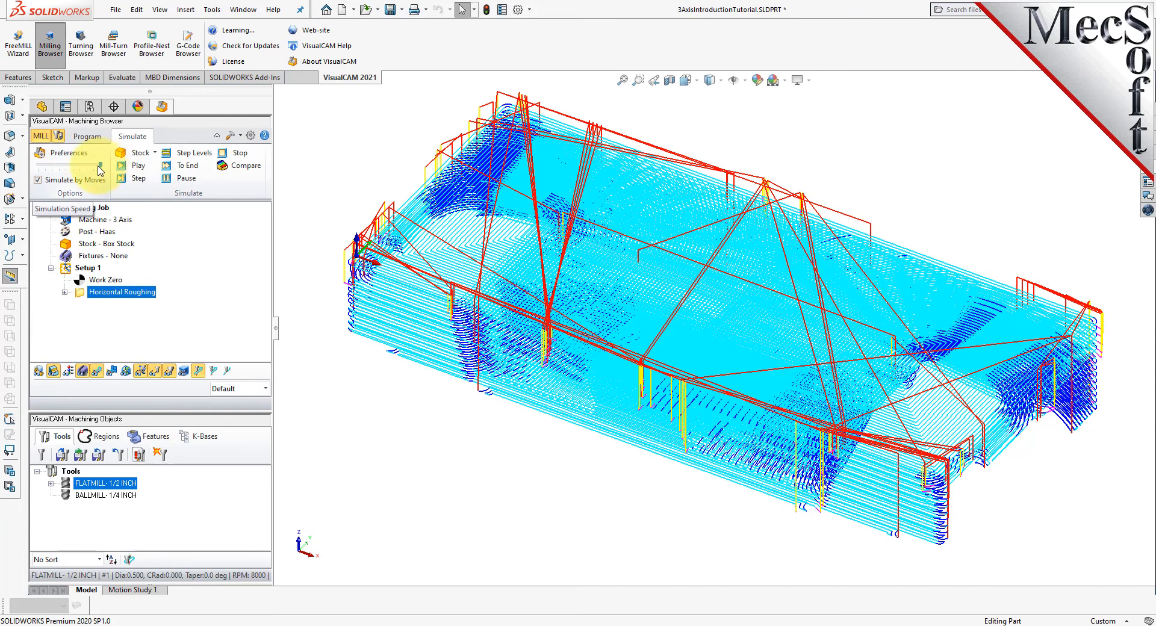
- Simulate the roughing operation at a reduced speed with the toolpath hidden, pause it partway, and run it to the end
click(138, 165)
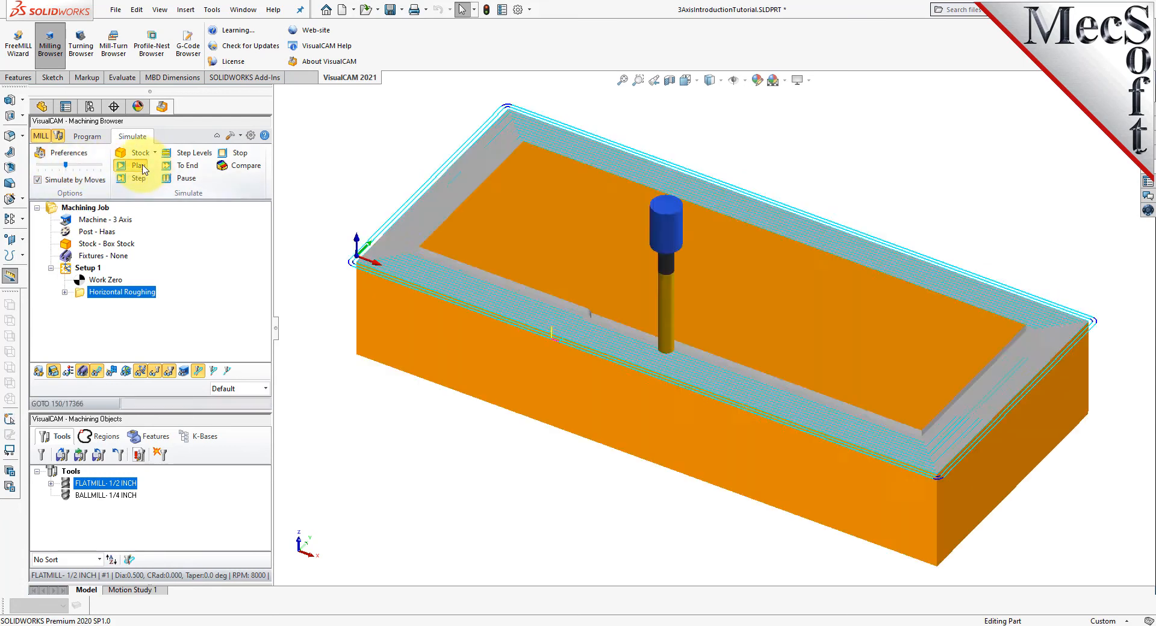
click(97, 372)
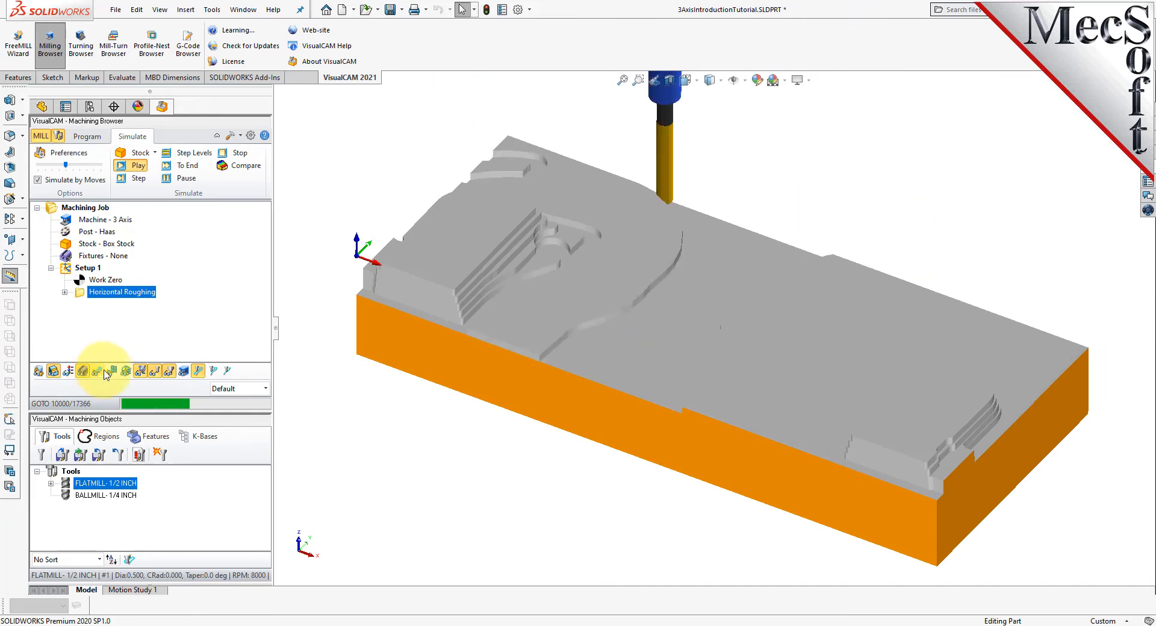
click(184, 179)
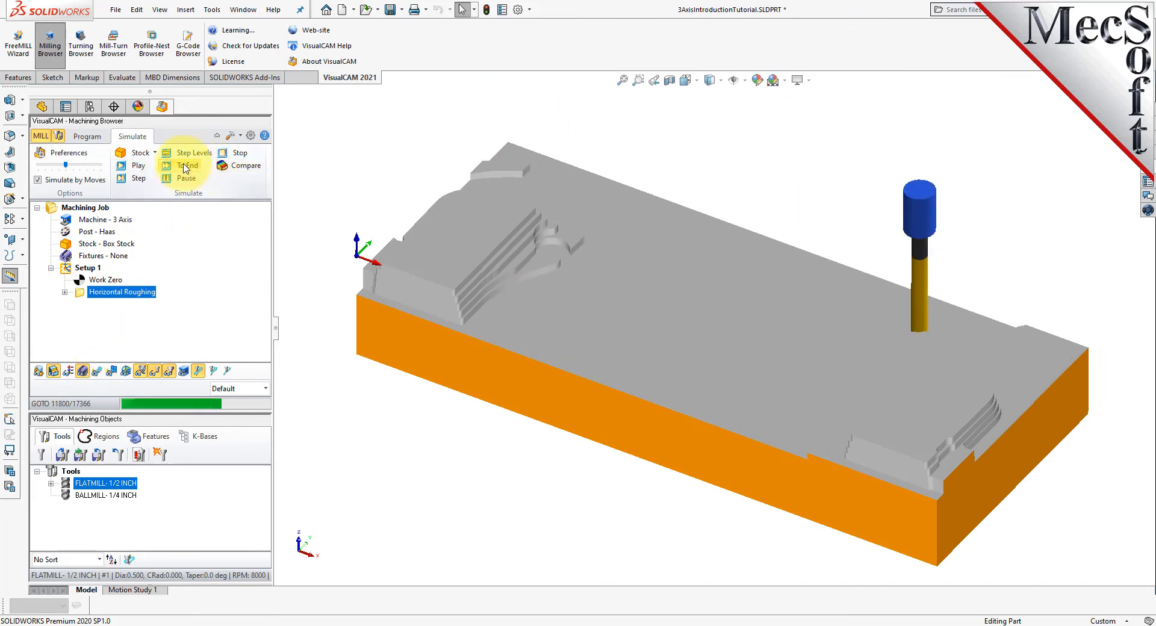
- Examine the simulated roughed stock from several angles and up close, including the stepped pocket walls and front edge
middle_drag(712, 300, 714, 361)
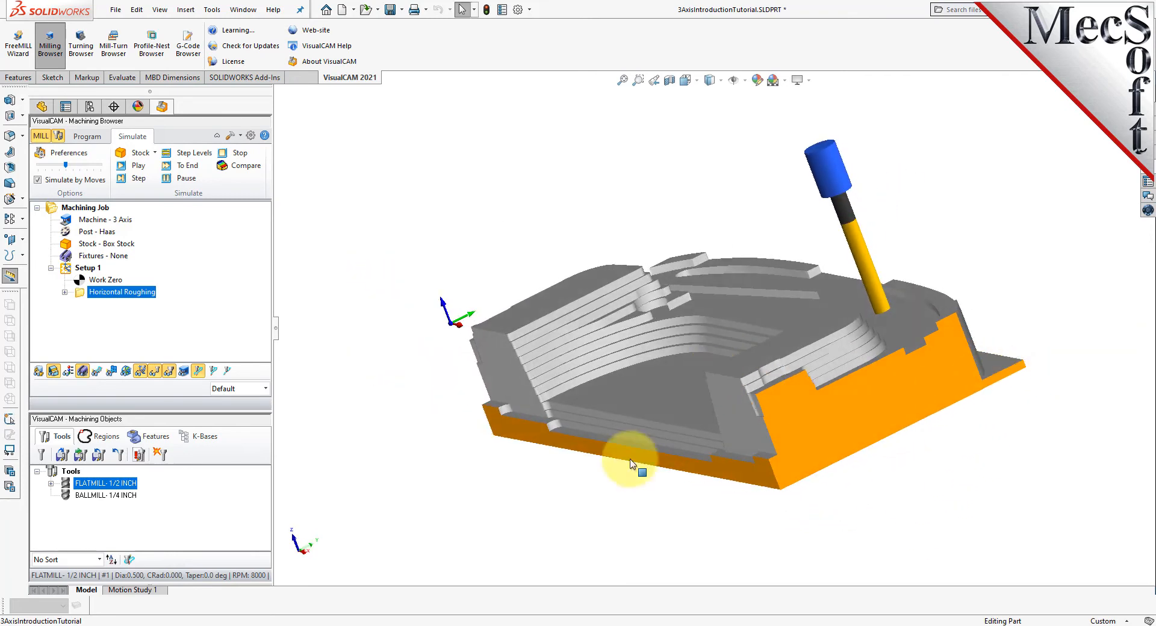
scroll(481, 409, down, 4)
scroll(374, 223, down, 2)
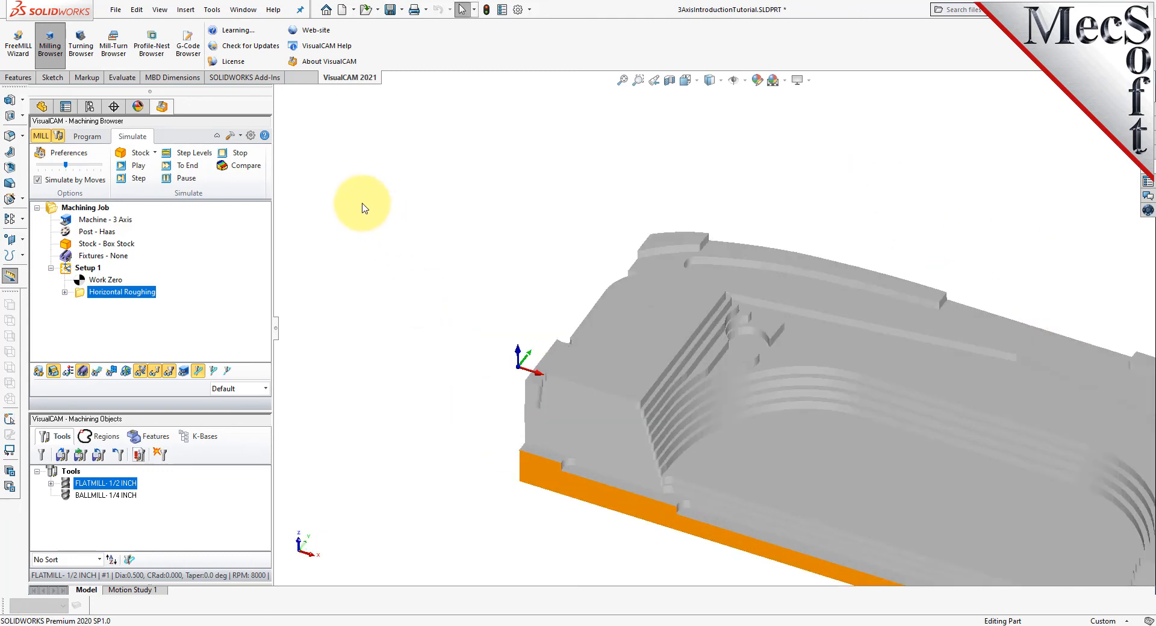
scroll(319, 195, up, 2)
scroll(1078, 527, down, 4)
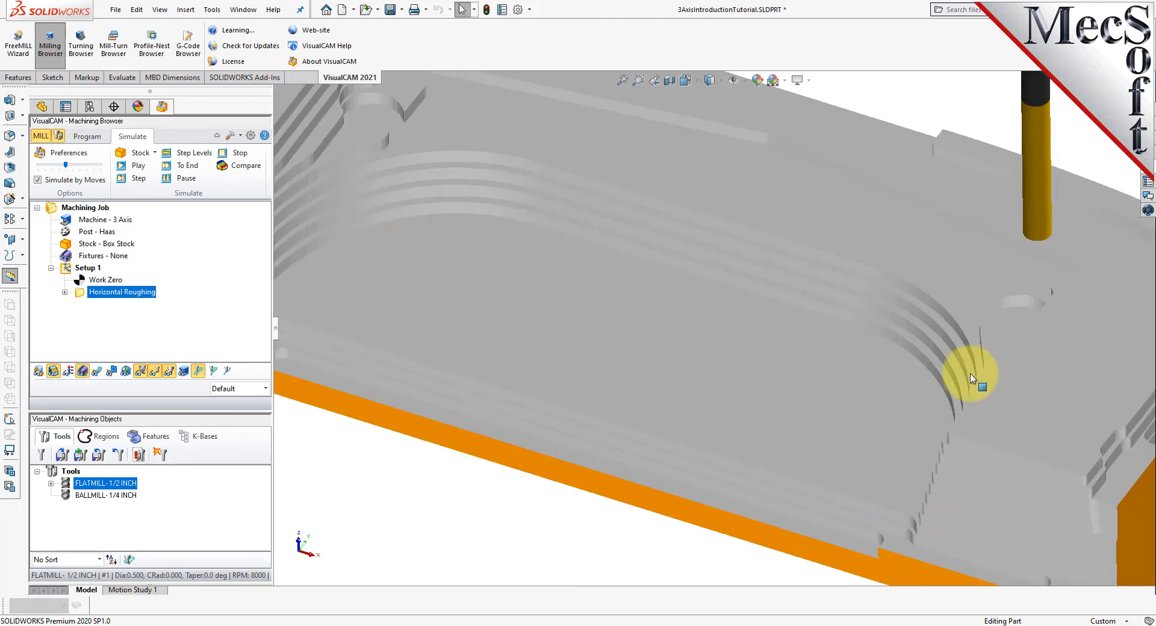
scroll(753, 369, up, 2)
scroll(620, 380, up, 4)
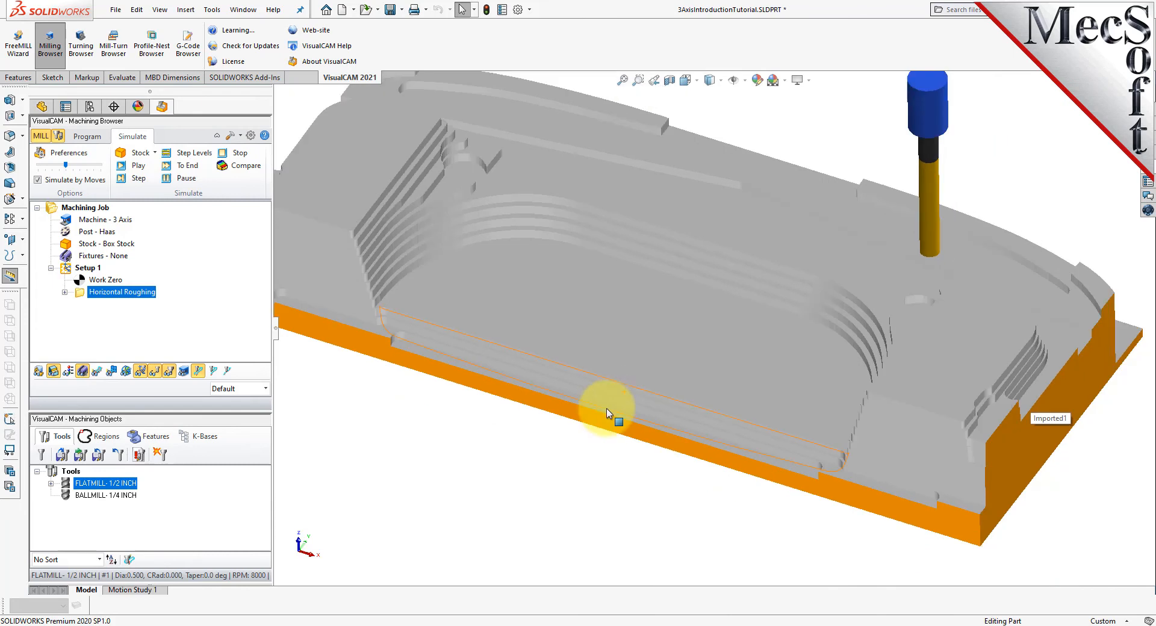
scroll(519, 77, up, 1)
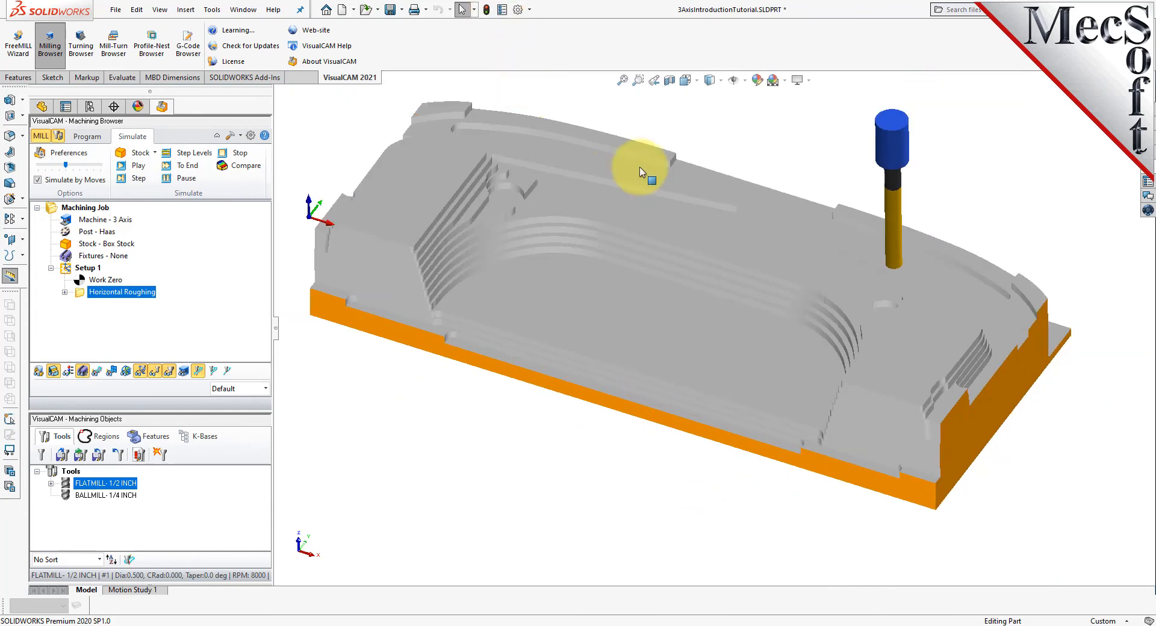
- Start a 3-axis Parallel Finishing operation and select the part's bottom face as its flat area machining region
scroll(635, 141, up, 1)
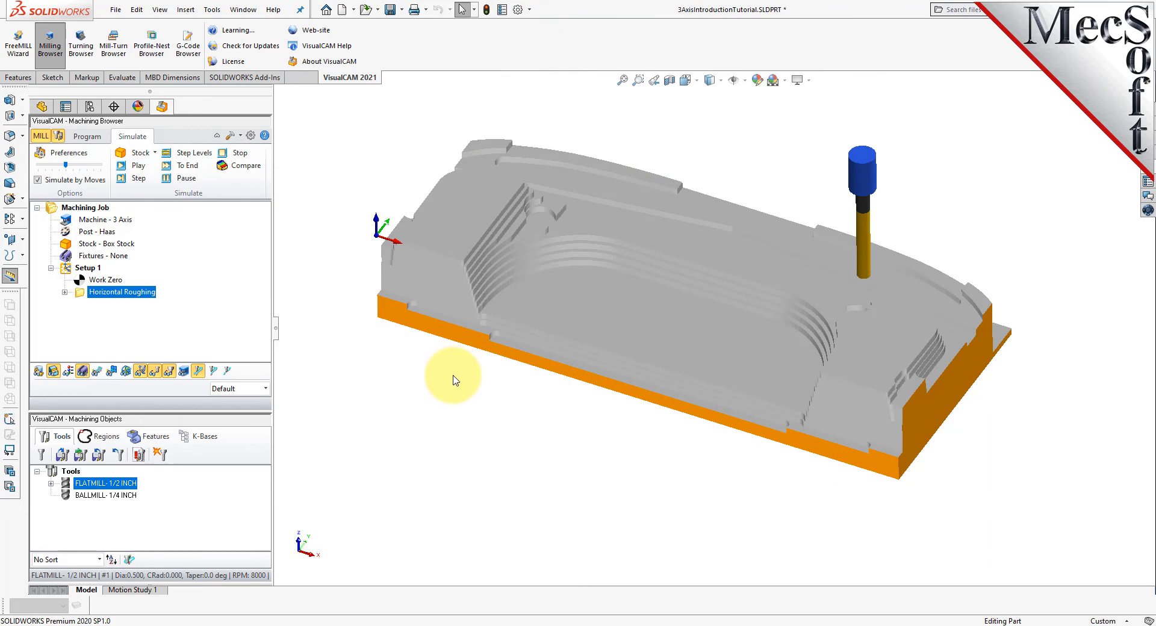
click(87, 137)
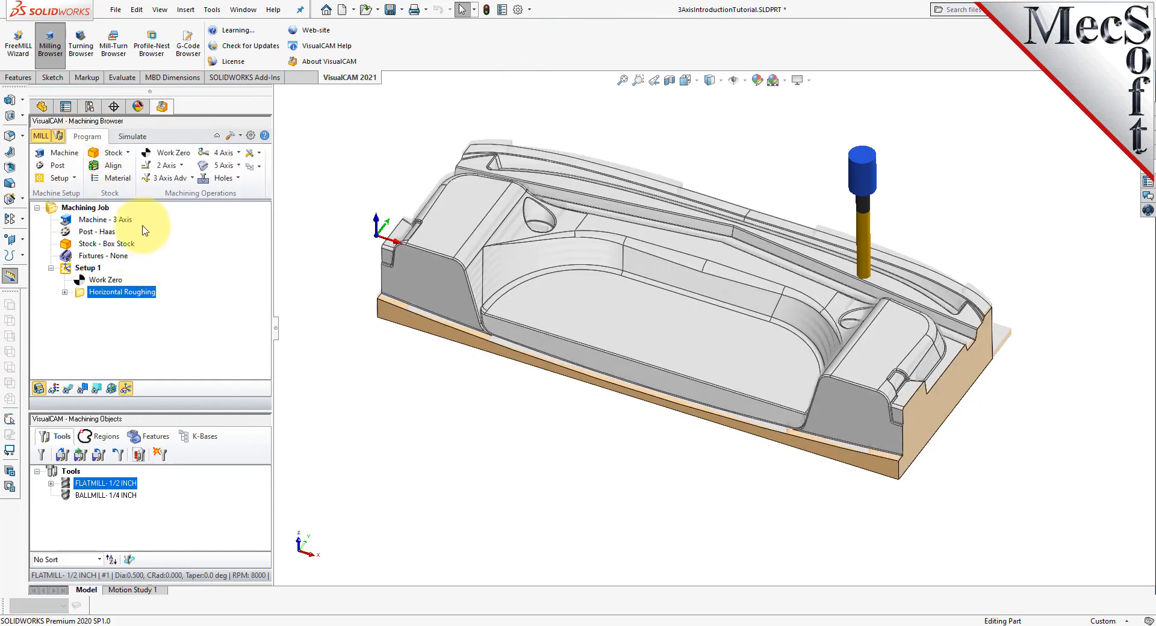
click(191, 179)
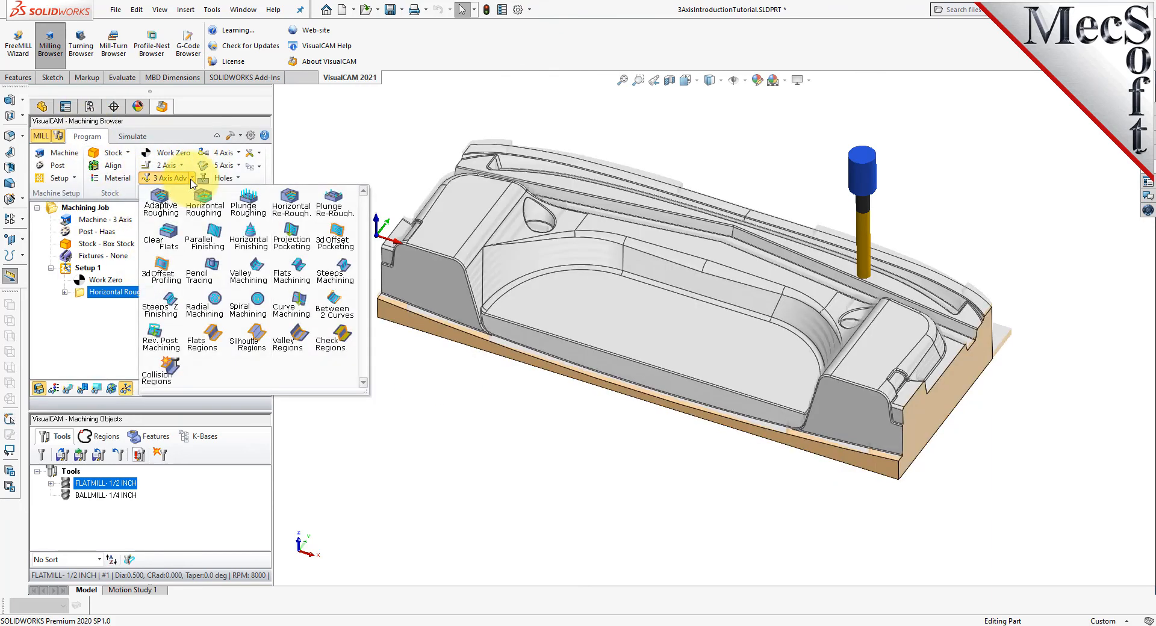
click(217, 249)
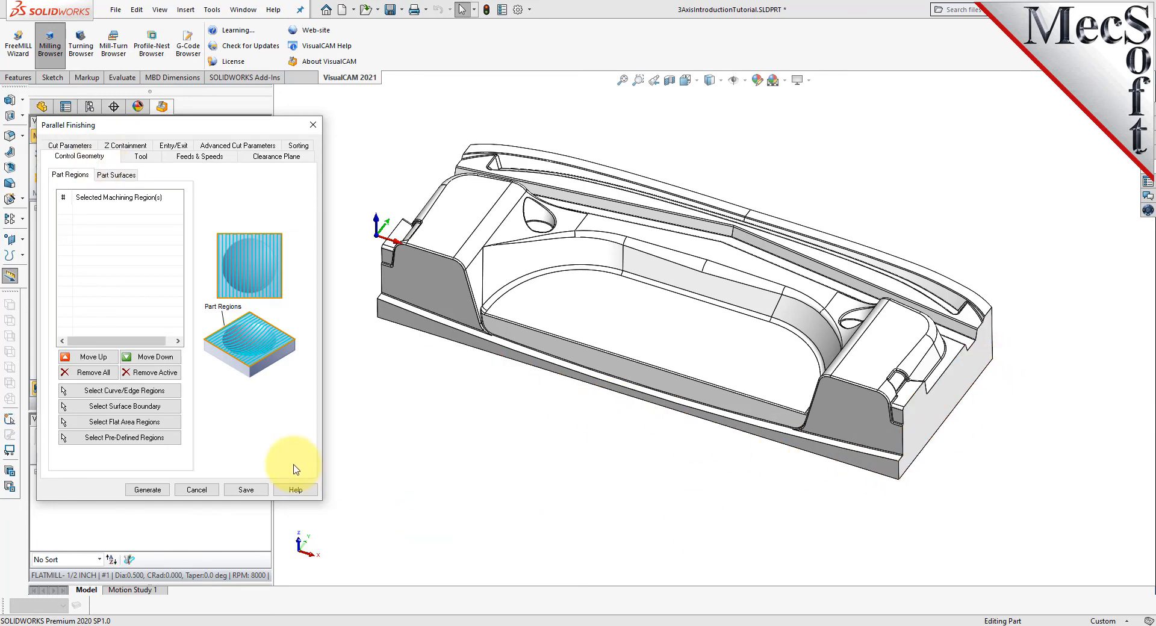
click(171, 426)
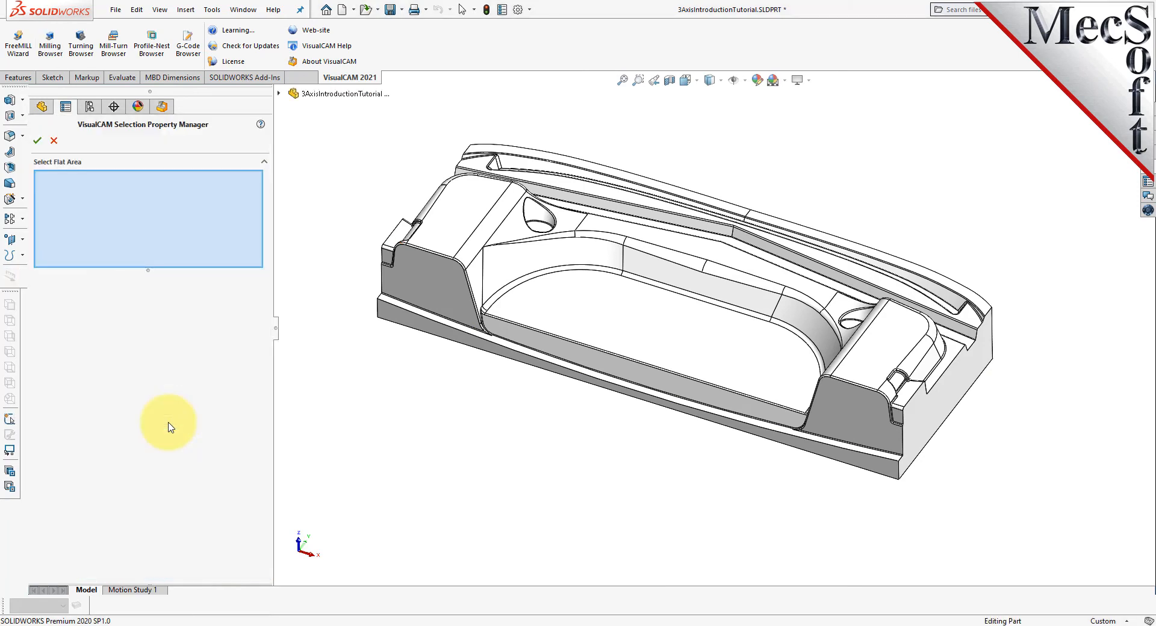
mouse_move(568, 467)
middle_down()
mouse_move(632, 429)
mouse_move(653, 275)
mouse_move(646, 339)
middle_up()
click(665, 343)
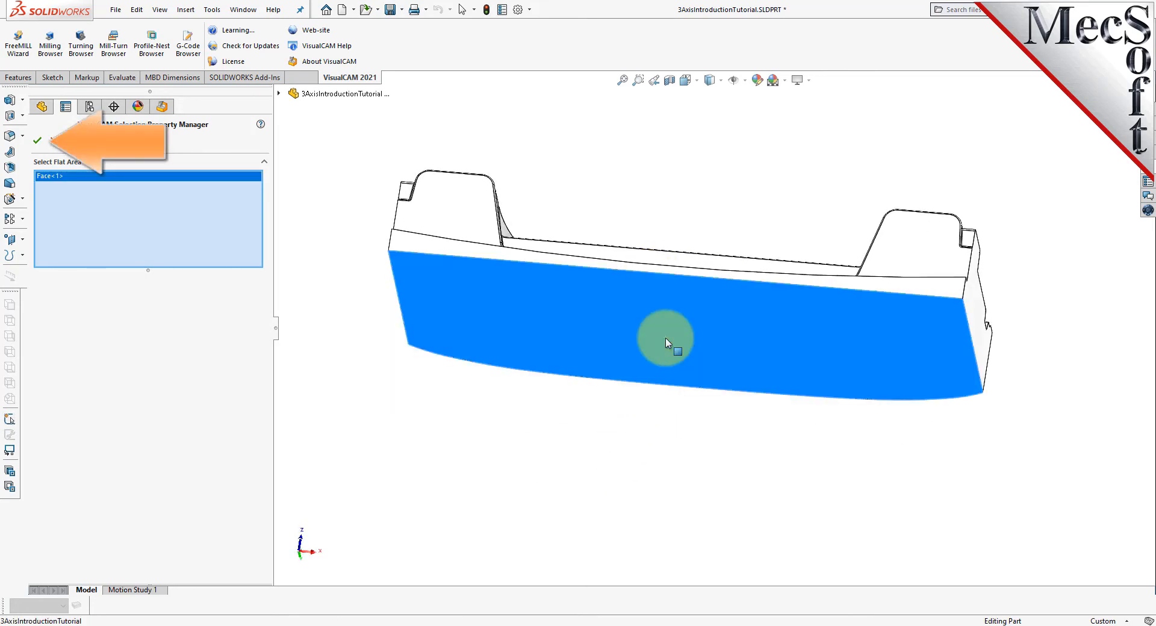
click(38, 142)
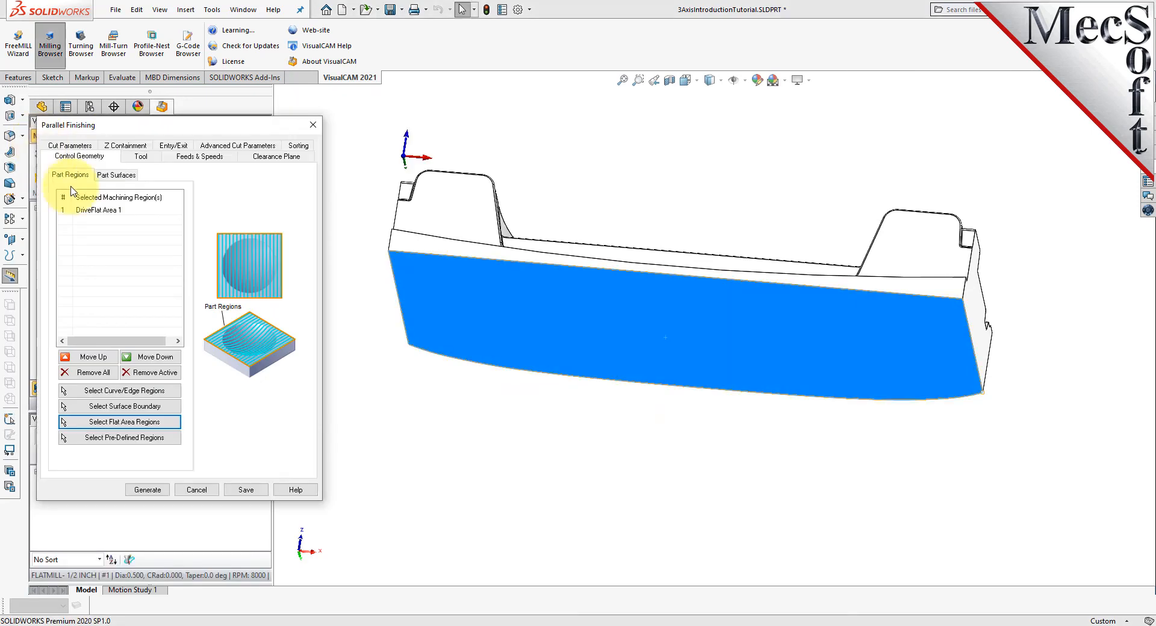
- Highlight the selected flat area region and examine its outline around the part from above
middle_drag(658, 438, 635, 587)
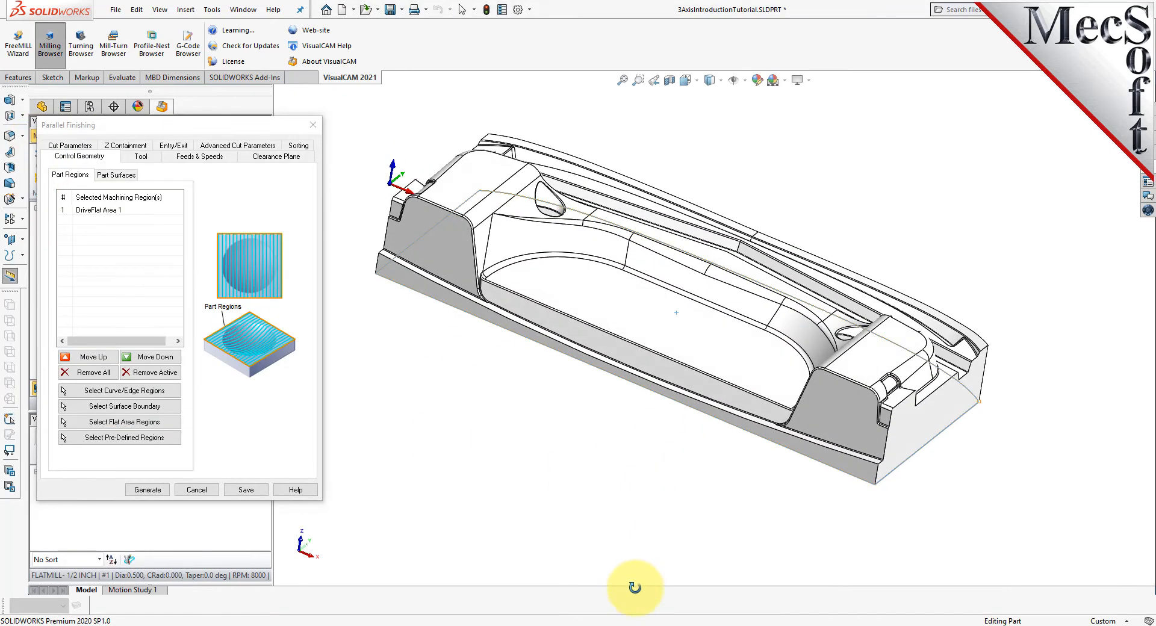
click(98, 210)
mouse_move(799, 503)
middle_down()
mouse_move(762, 486)
mouse_move(689, 387)
mouse_move(763, 379)
mouse_move(810, 510)
middle_up()
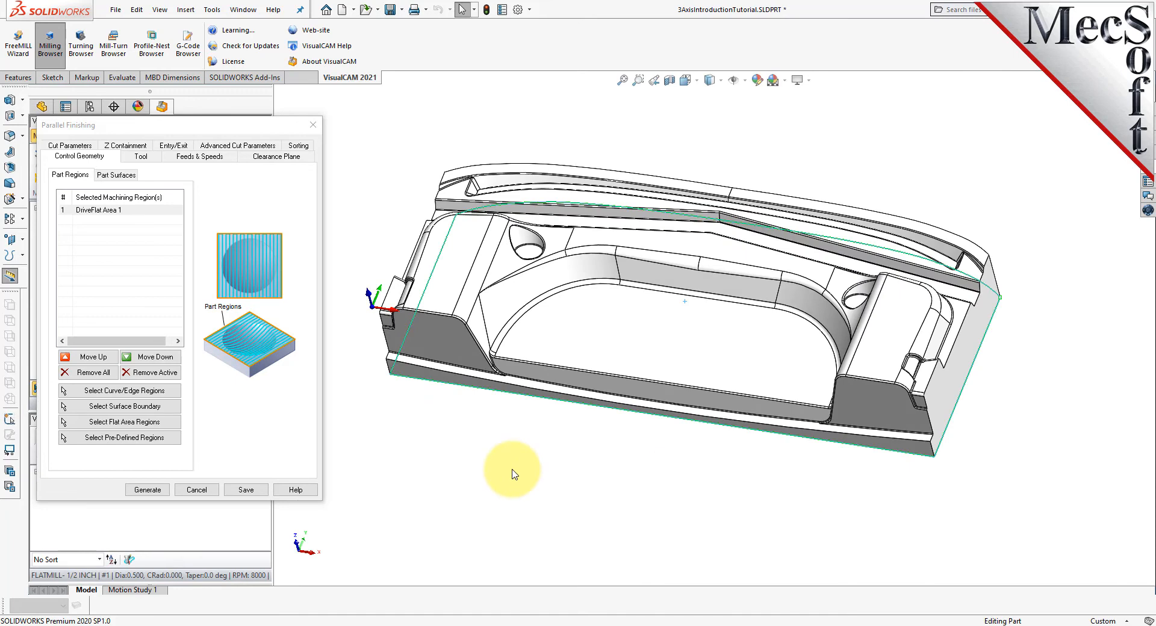
click(128, 210)
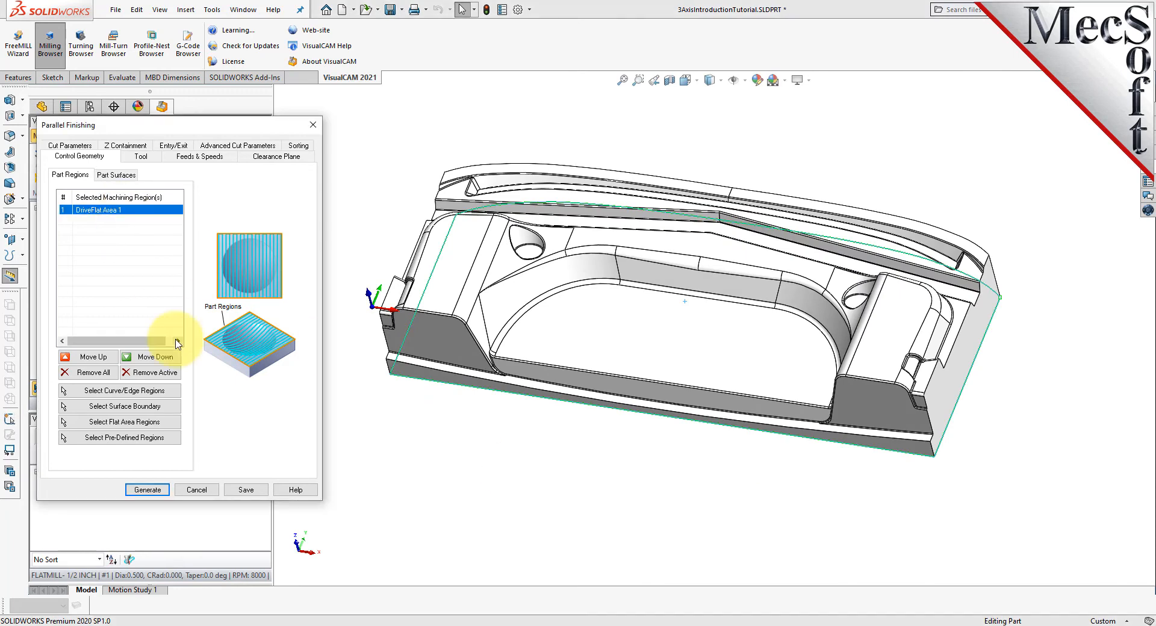
- Generate the parallel finishing toolpath with the 1/4 inch ball mill, a 45 angle of cuts and a stepover of 25% tool diameter
click(145, 156)
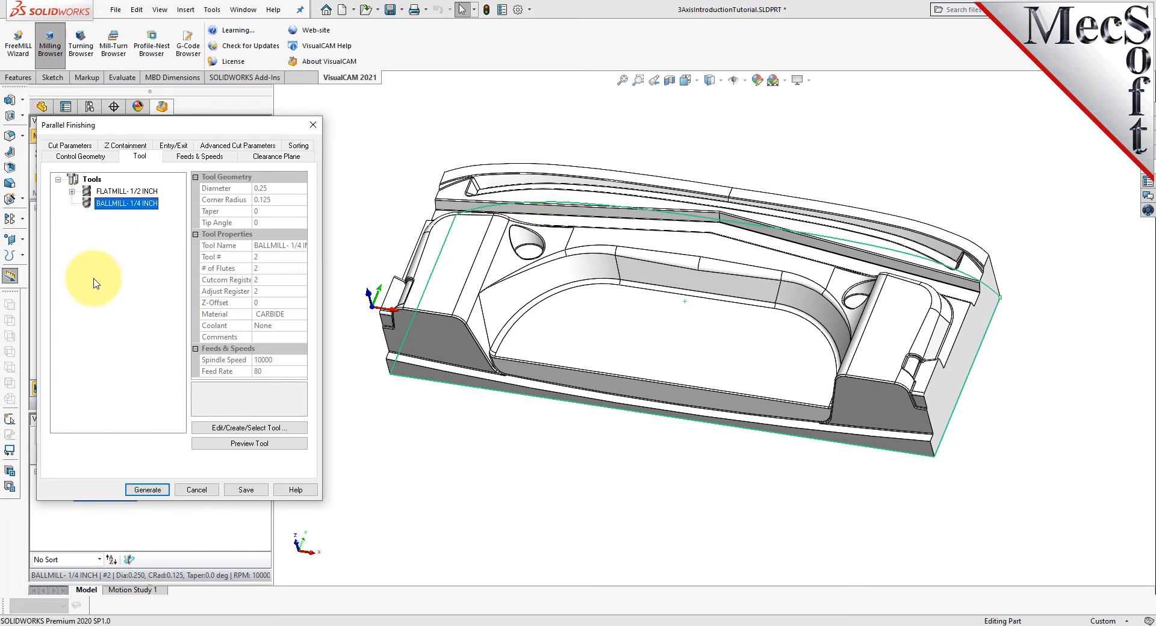
click(71, 146)
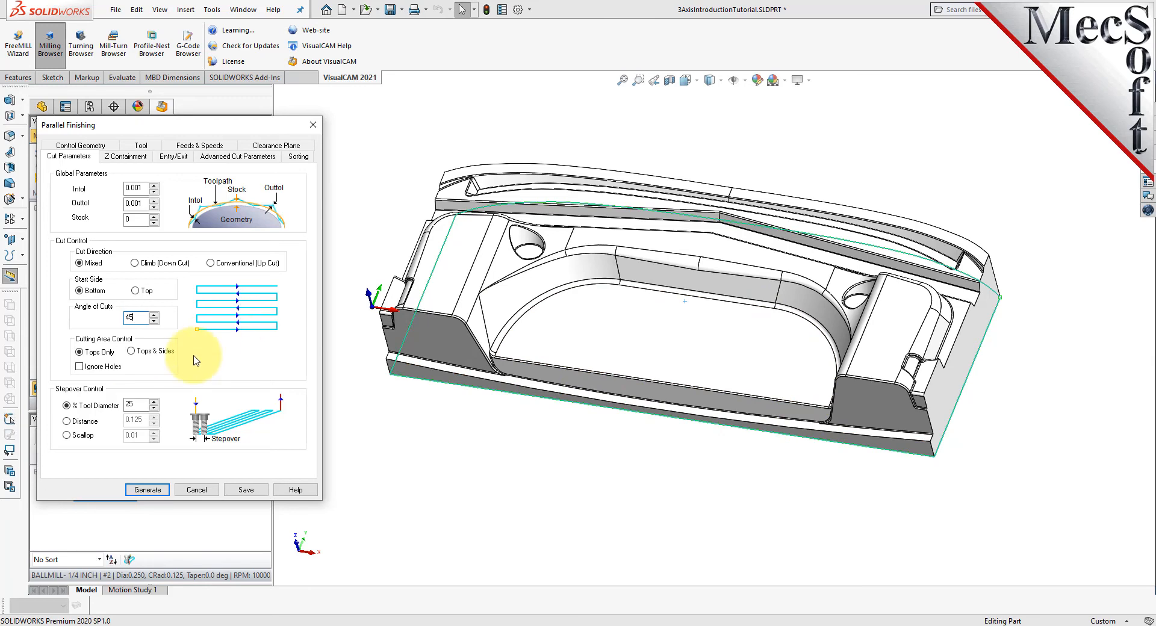
drag(140, 402, 103, 402)
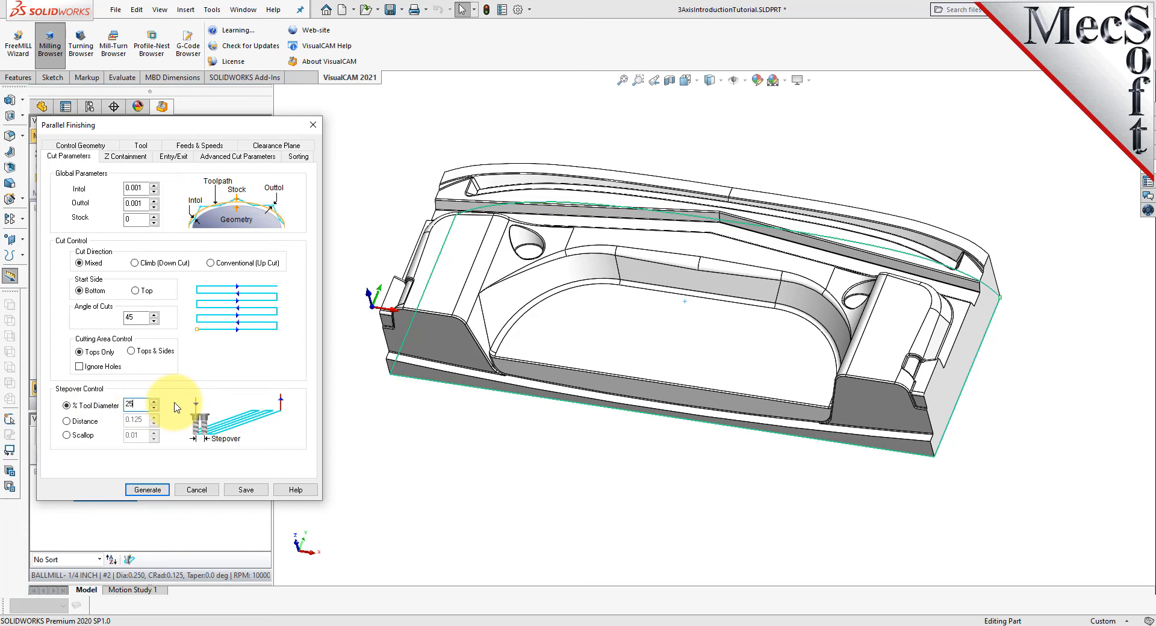
click(148, 490)
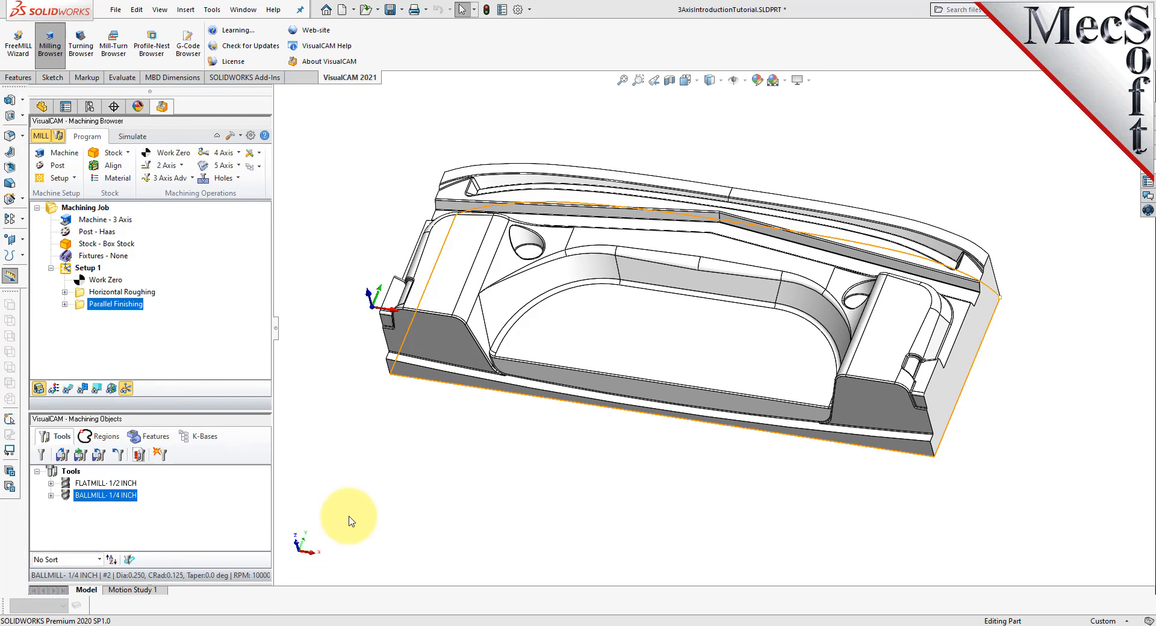
- Display the parallel finishing toolpath and examine its angled passes across the whole part and up close over the pocket
click(70, 389)
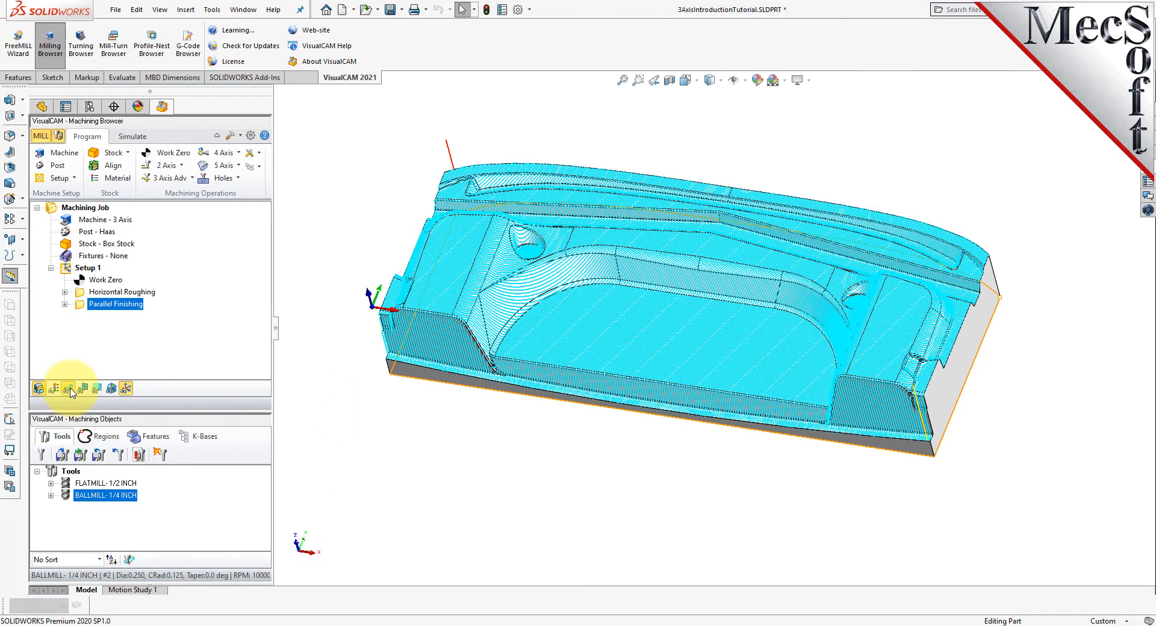
scroll(683, 370, down, 3)
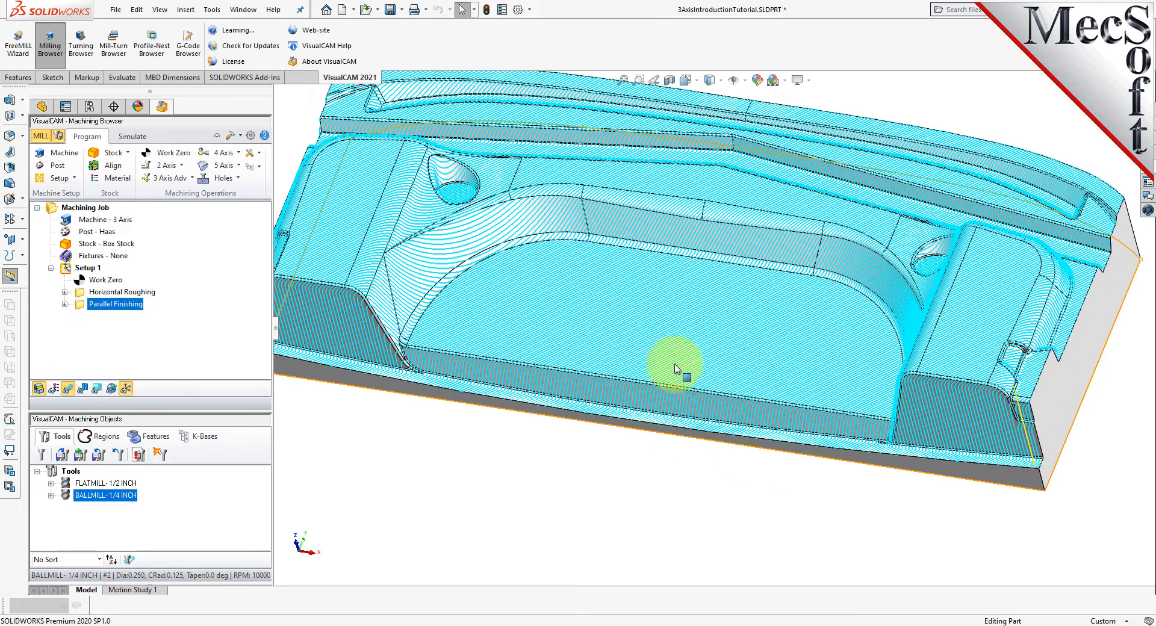
scroll(675, 369, down, 3)
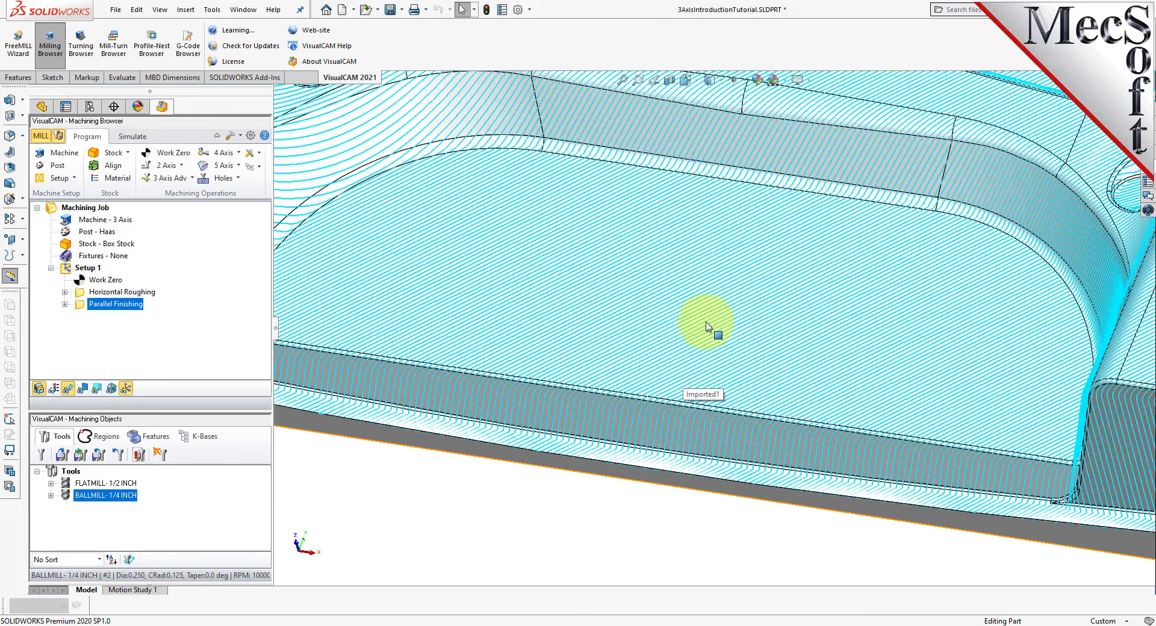
scroll(665, 421, up, 2)
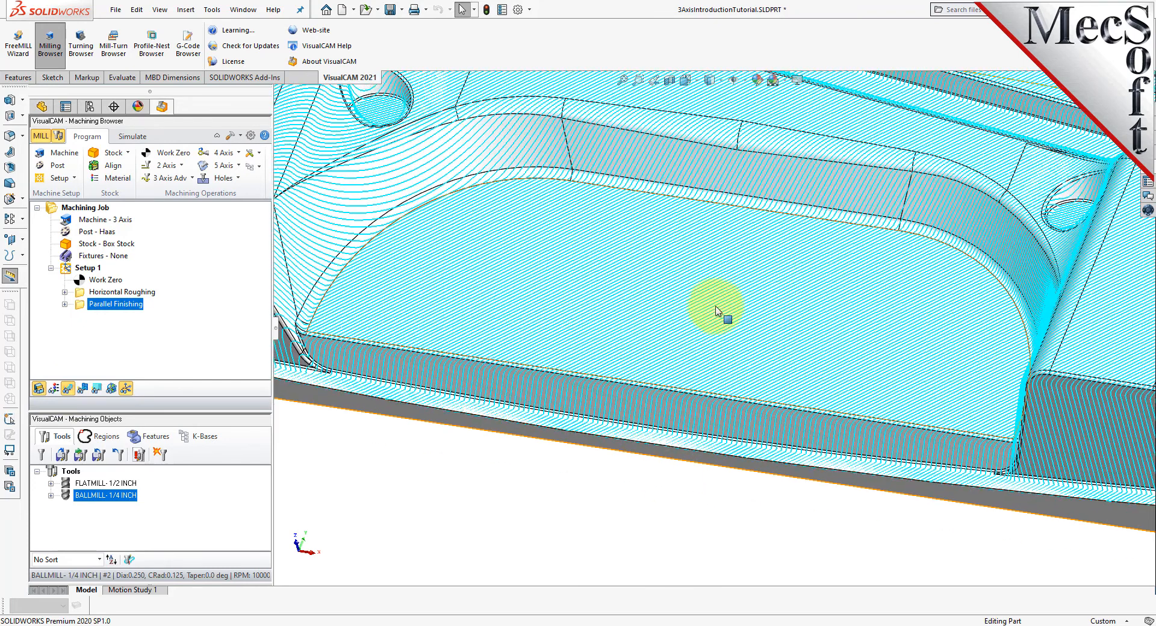
scroll(599, 485, up, 2)
scroll(798, 173, up, 2)
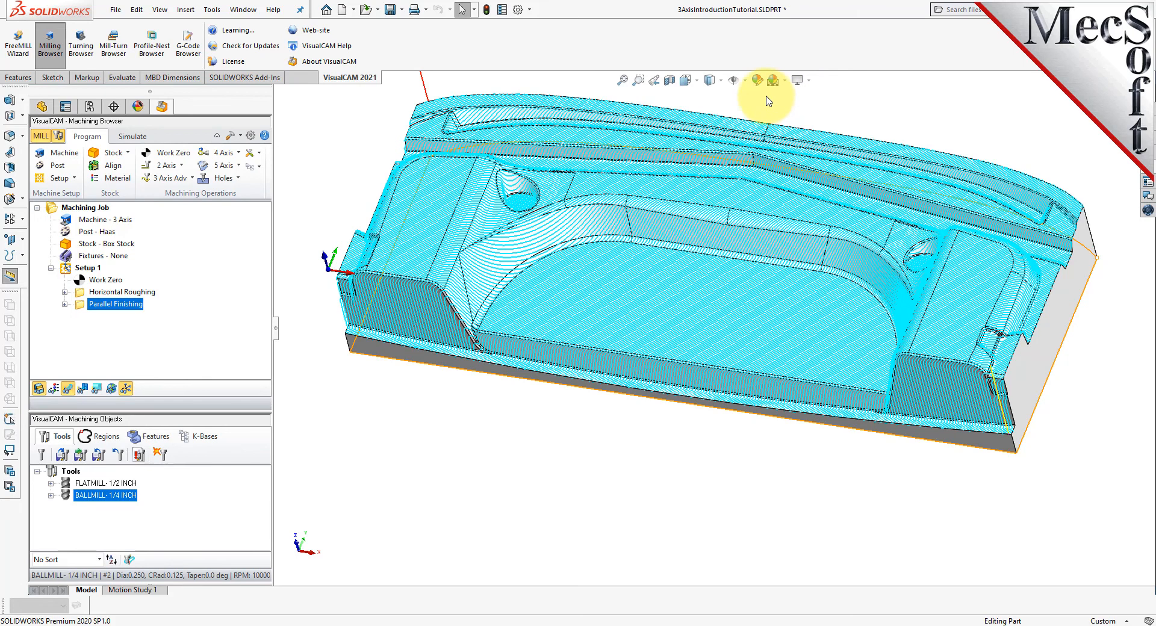
scroll(768, 101, up, 1)
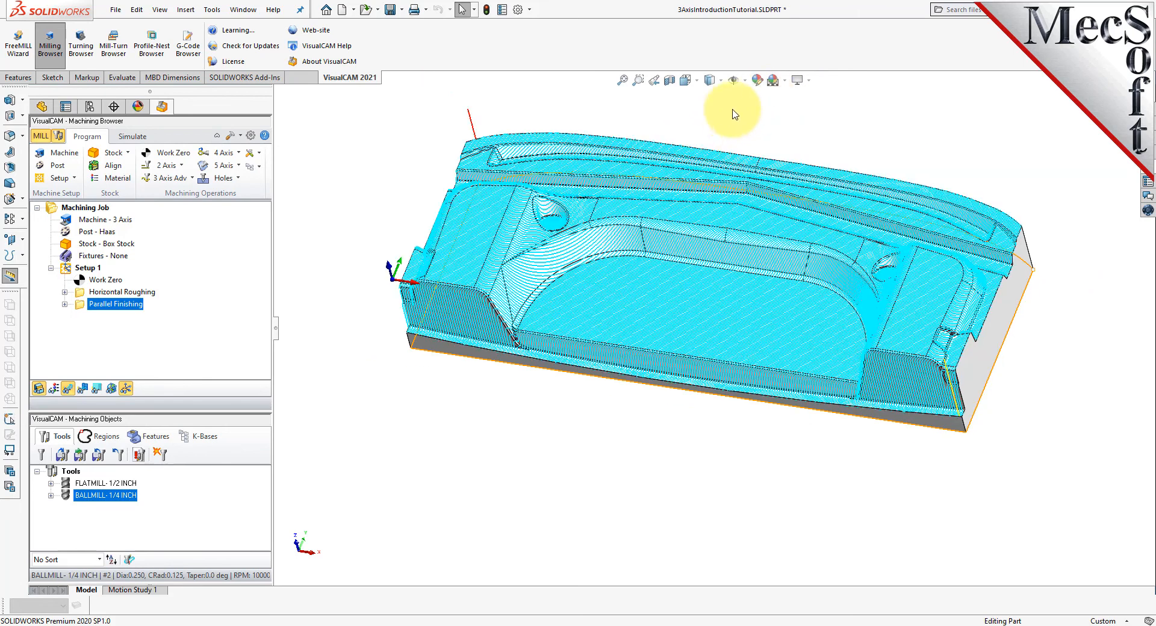
scroll(733, 112, down, 1)
- Simulate the parallel finishing operation on the roughed stock at maximum simulation speed
click(133, 137)
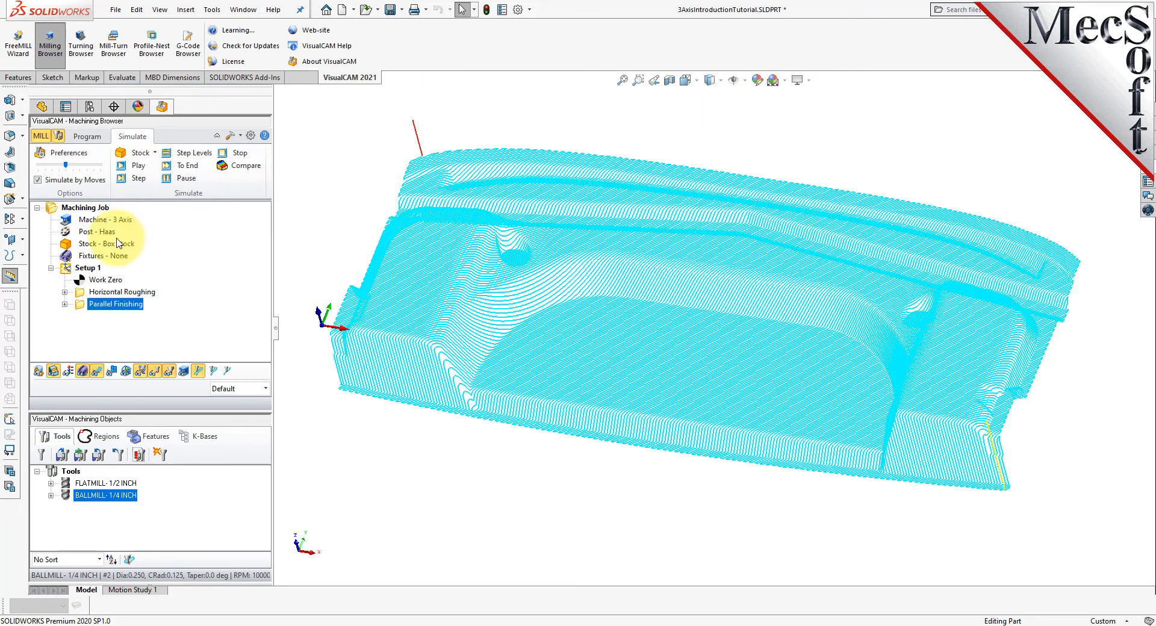
click(138, 166)
drag(66, 164, 99, 164)
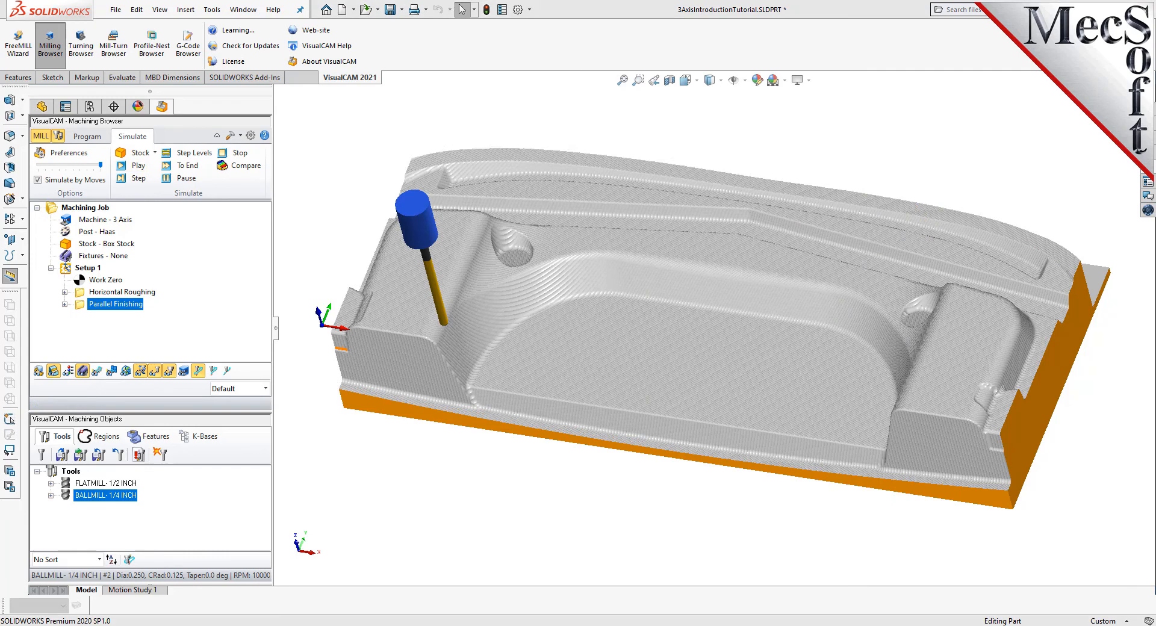
- Examine the simulated finished stock from a higher angle and up close around the round recess and pocket fillets
mouse_move(692, 465)
middle_down()
mouse_move(714, 346)
mouse_move(684, 475)
middle_up()
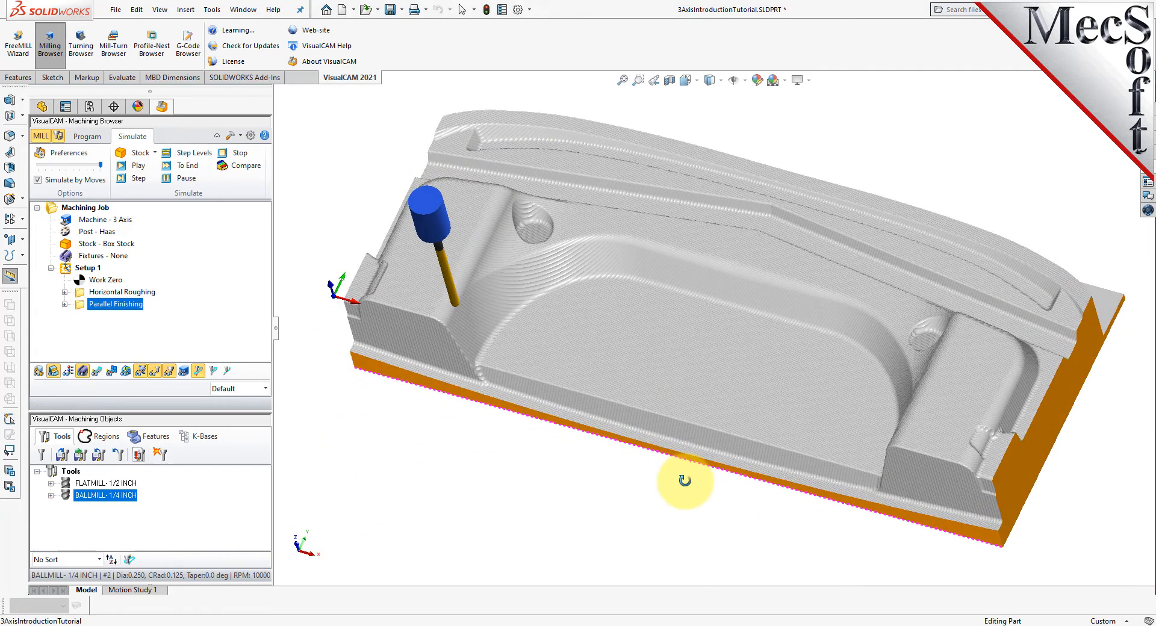
scroll(572, 247, down, 2)
scroll(582, 253, down, 3)
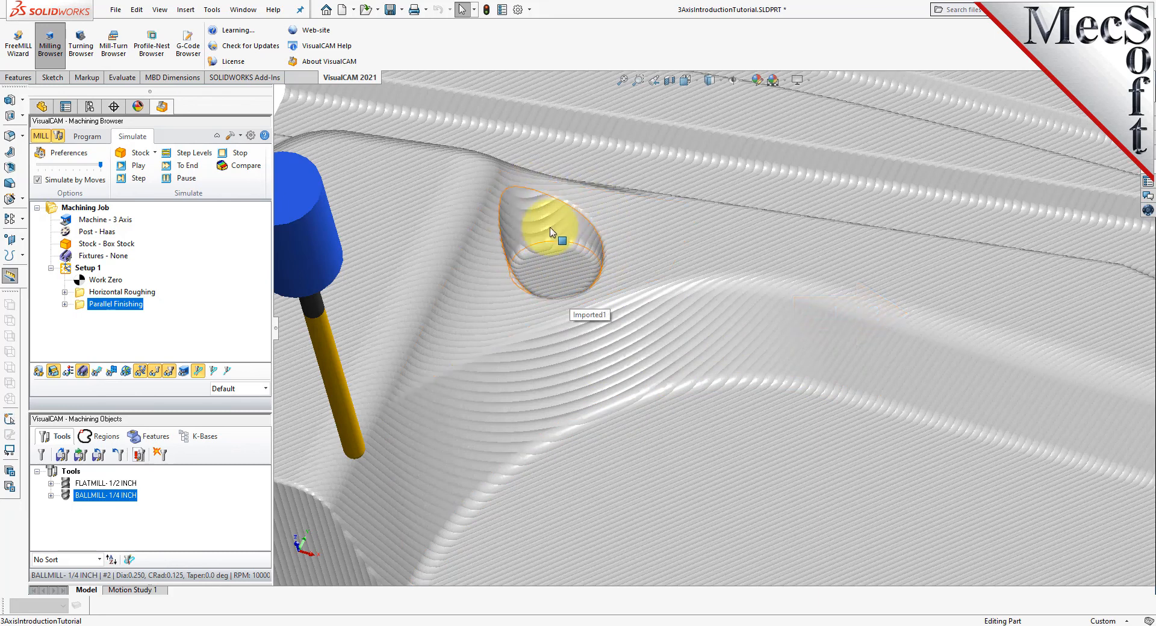
scroll(550, 232, up, 1)
scroll(614, 281, up, 6)
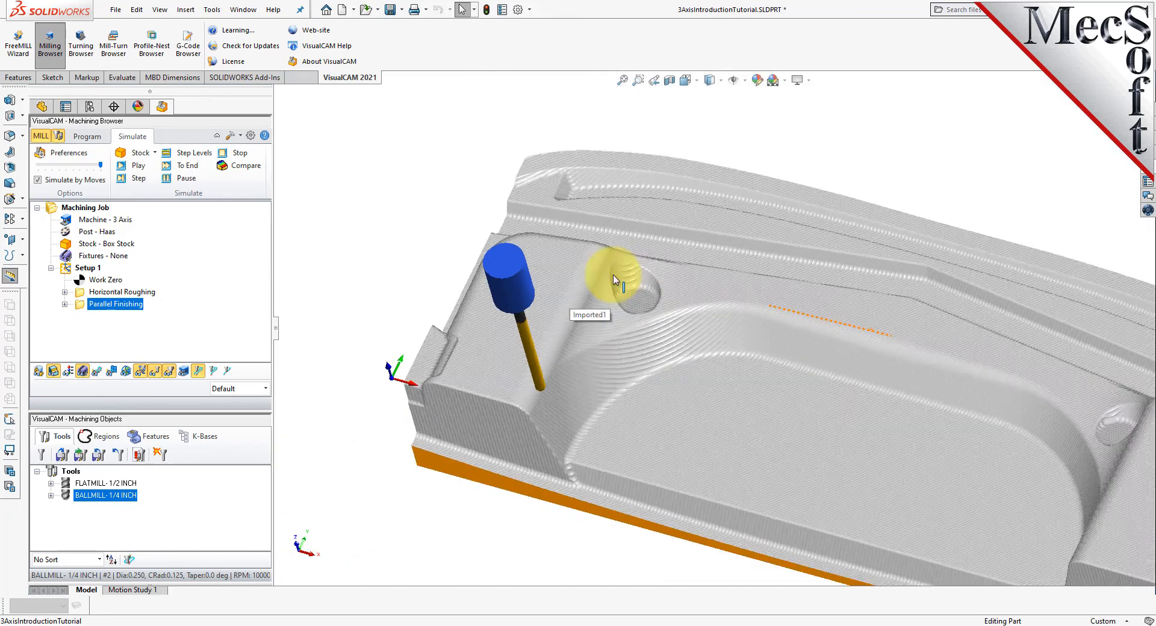
scroll(928, 396, down, 2)
scroll(927, 394, up, 1)
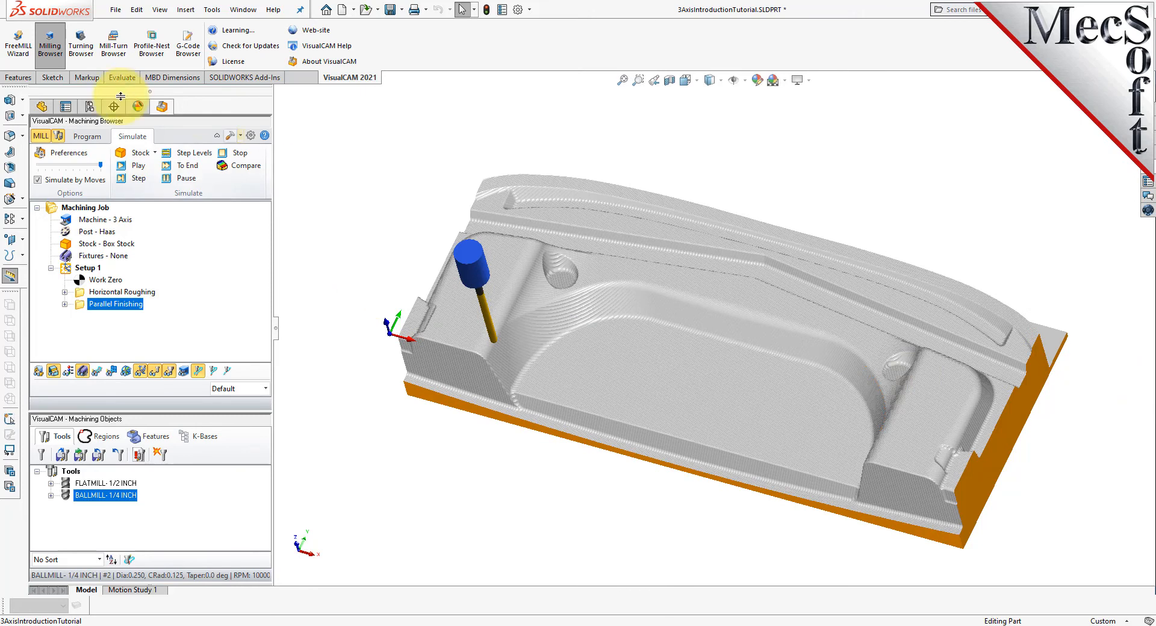
- Start a 3-axis Radial Machining operation and select the edge loop around the first round recess as a machining region
click(87, 138)
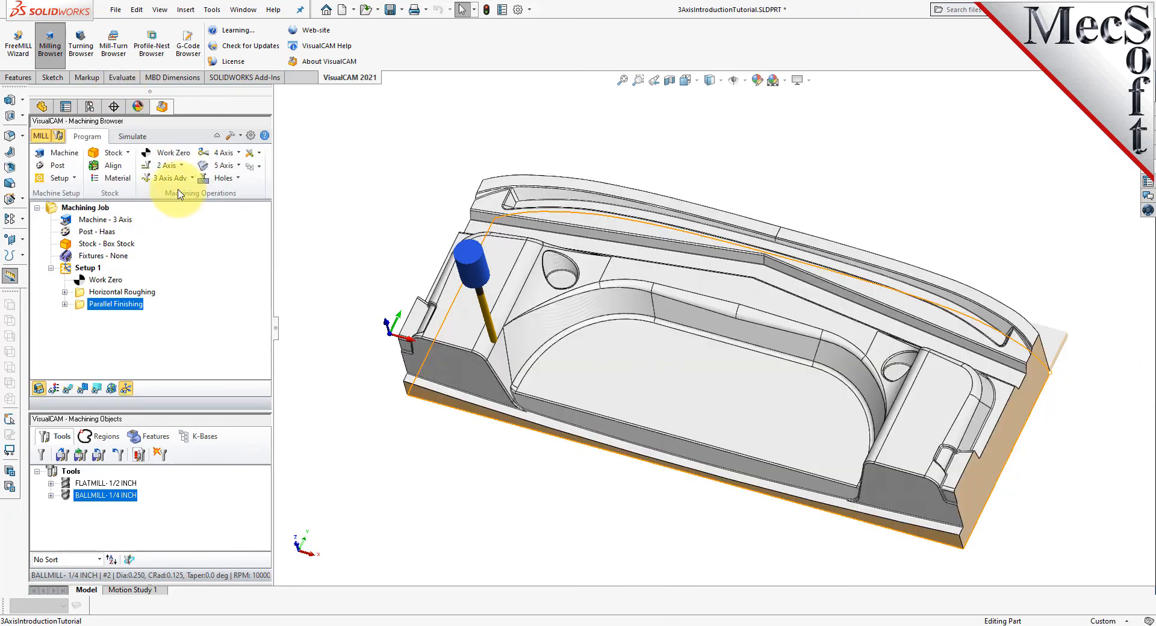
click(187, 183)
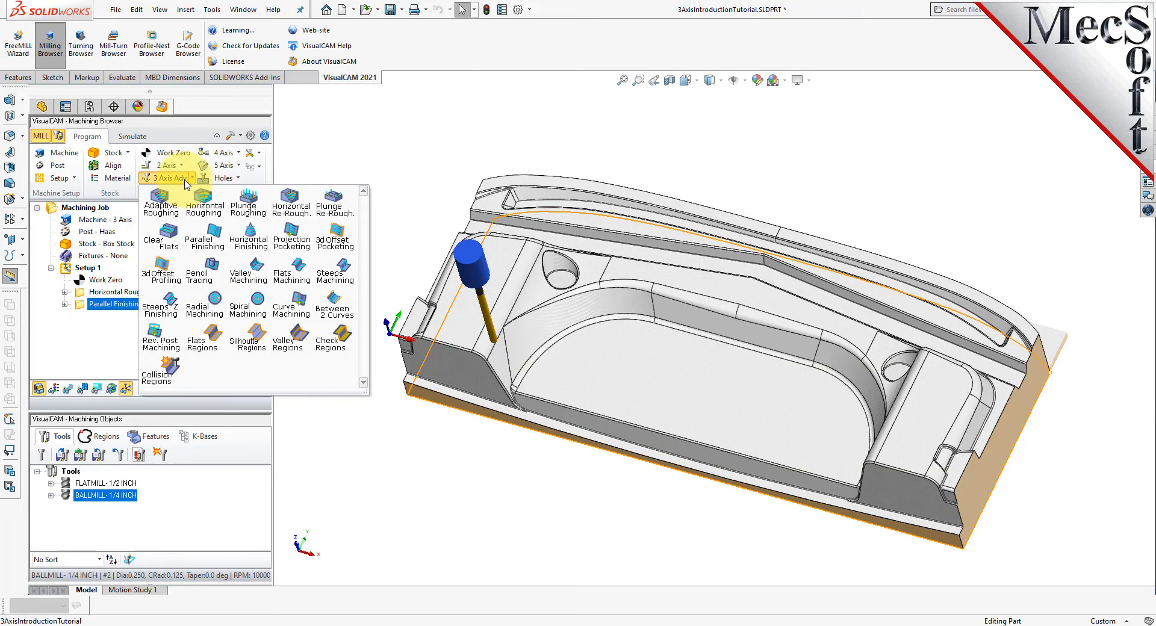
click(223, 318)
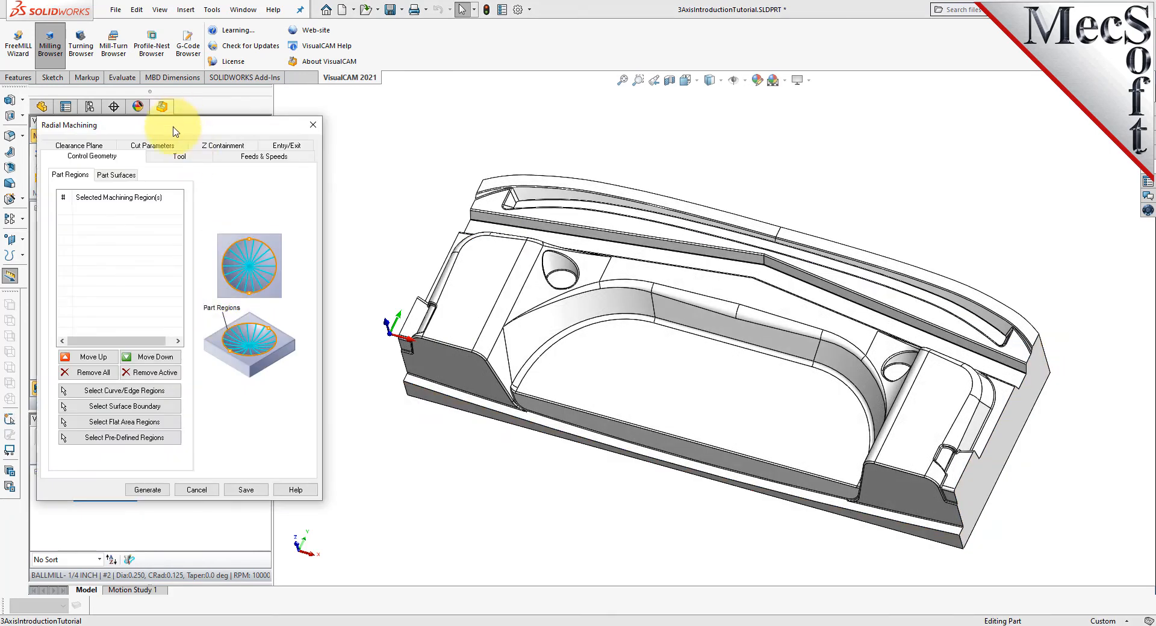
drag(178, 131, 216, 140)
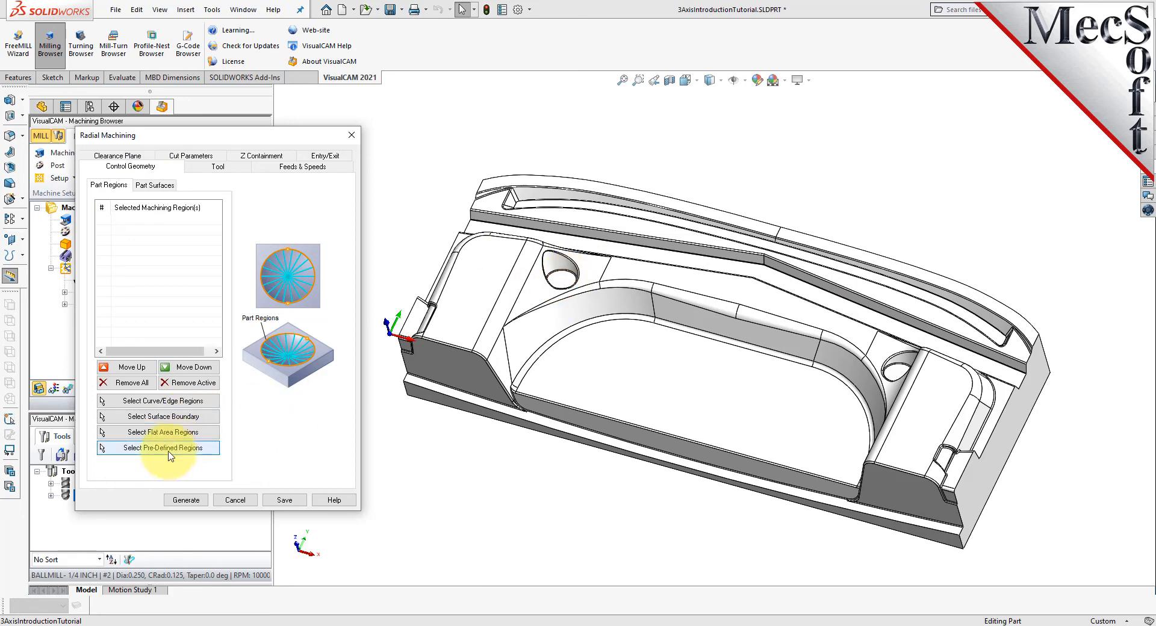
click(208, 407)
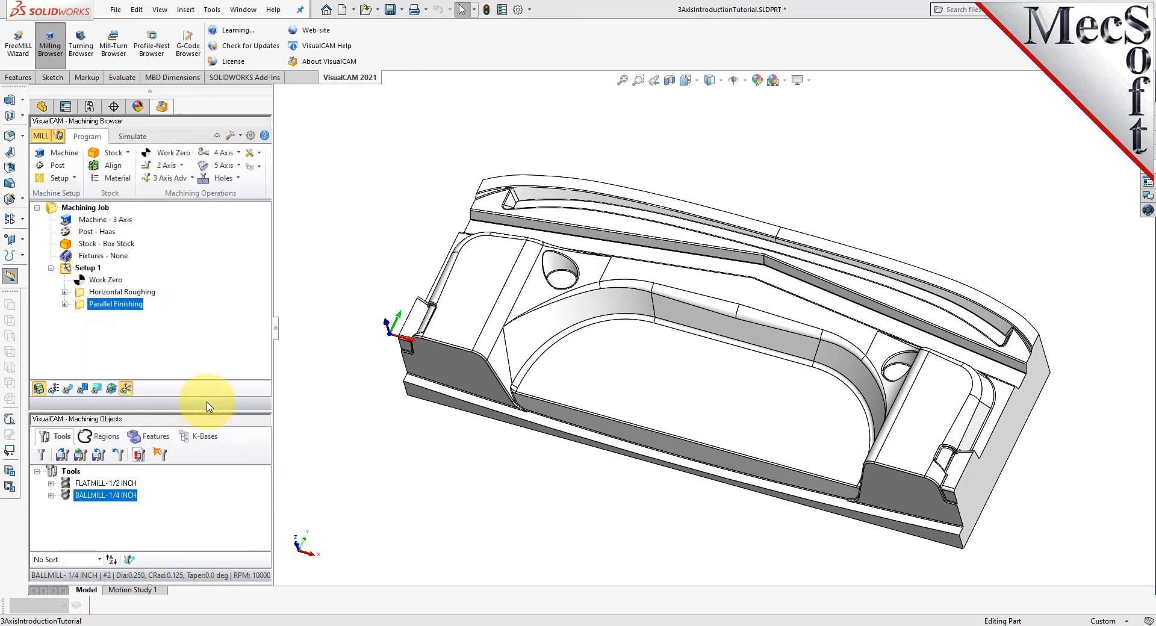
scroll(578, 273, up, 5)
scroll(590, 289, up, 2)
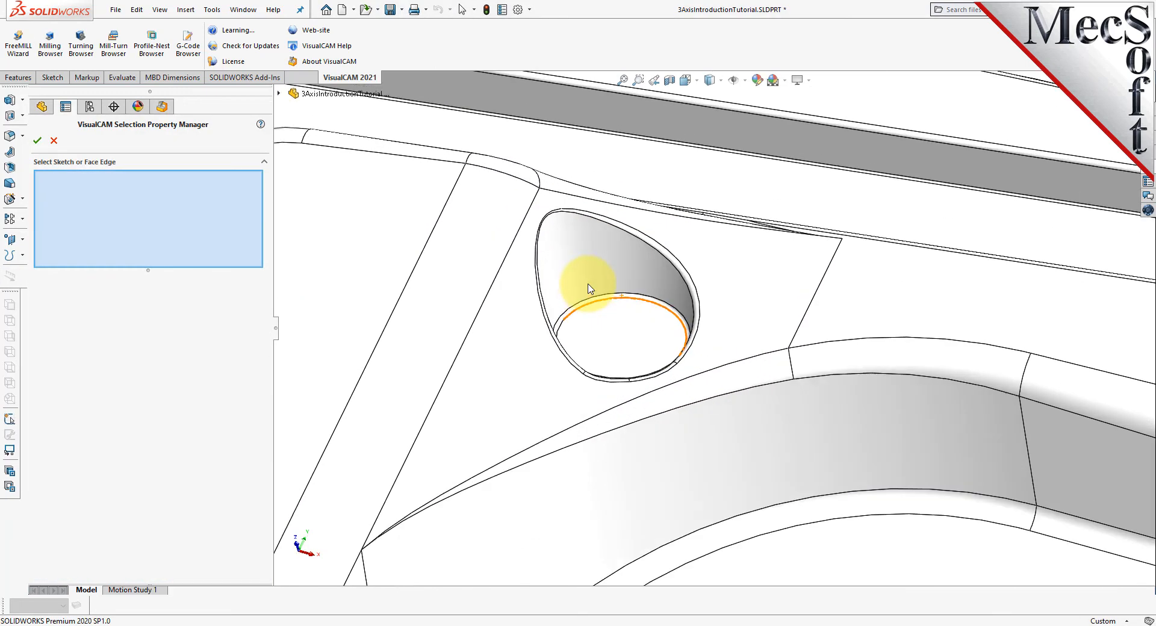
right_click(661, 247)
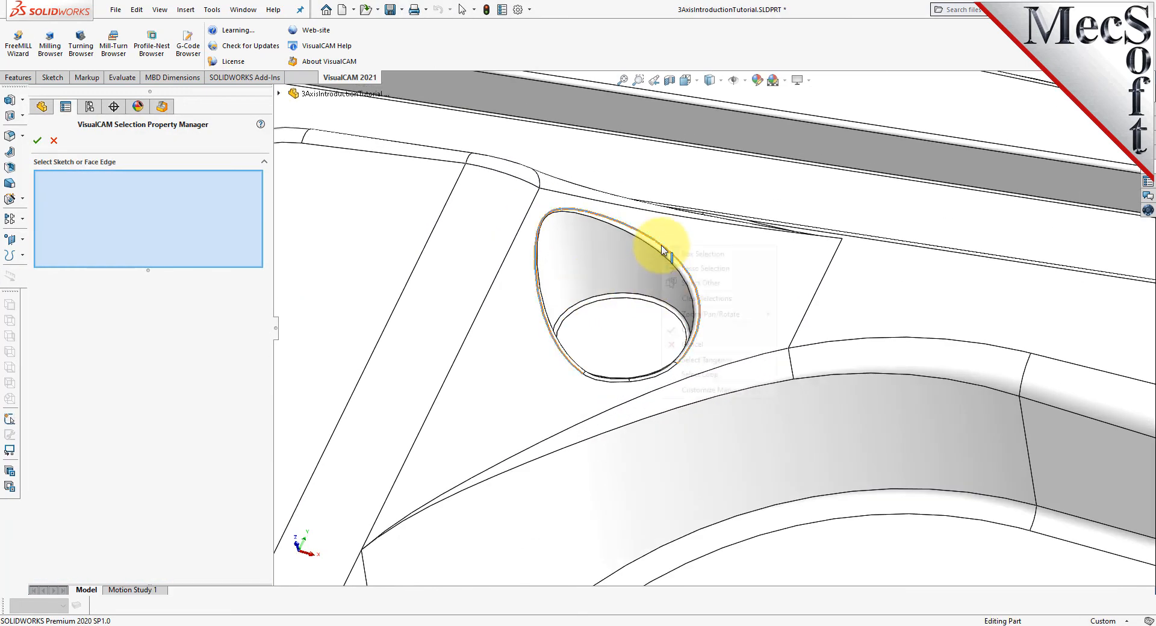
click(710, 374)
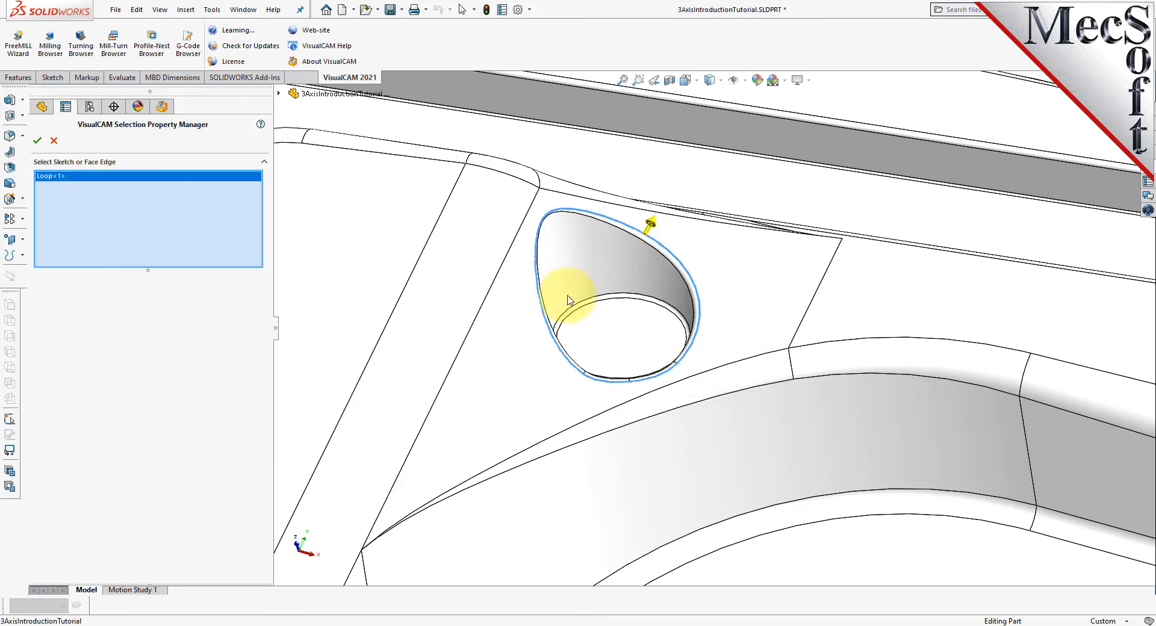
- Add the edge loop around the second round recess and accept both loops as machining regions
key(ctrl+3)
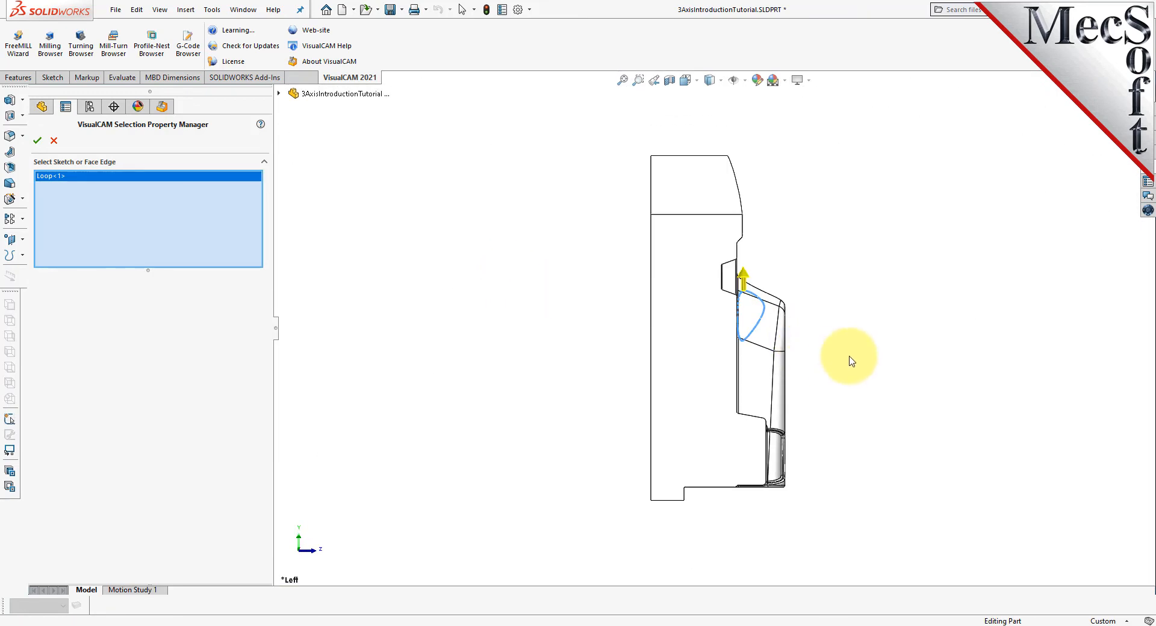
middle_drag(857, 356, 735, 312)
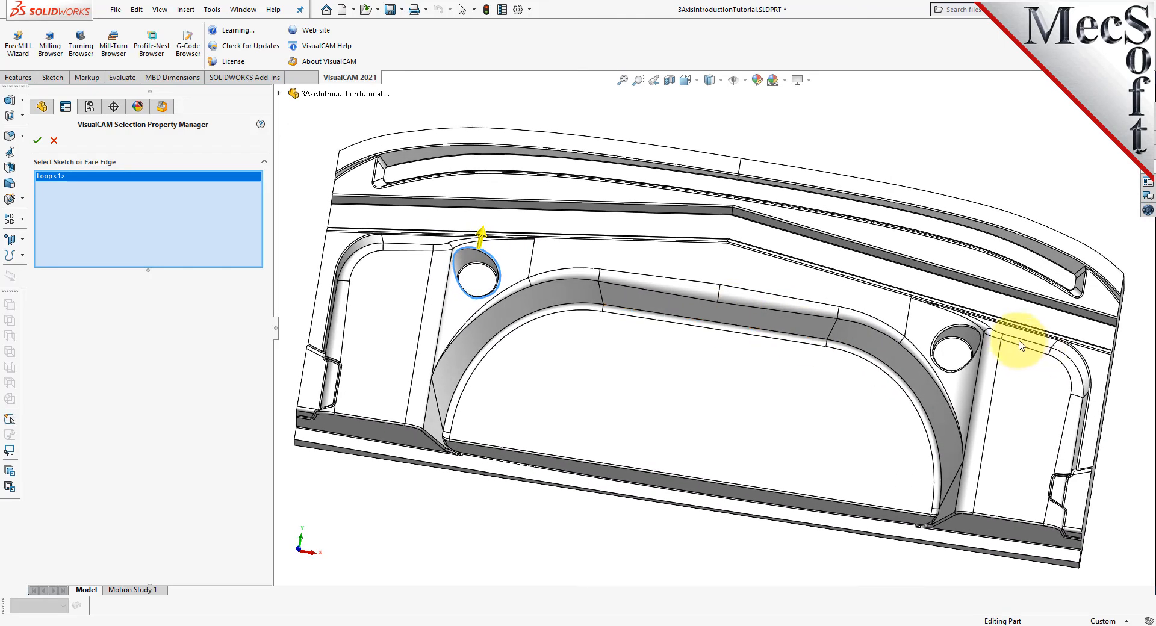
scroll(1016, 343, down, 3)
scroll(937, 360, down, 4)
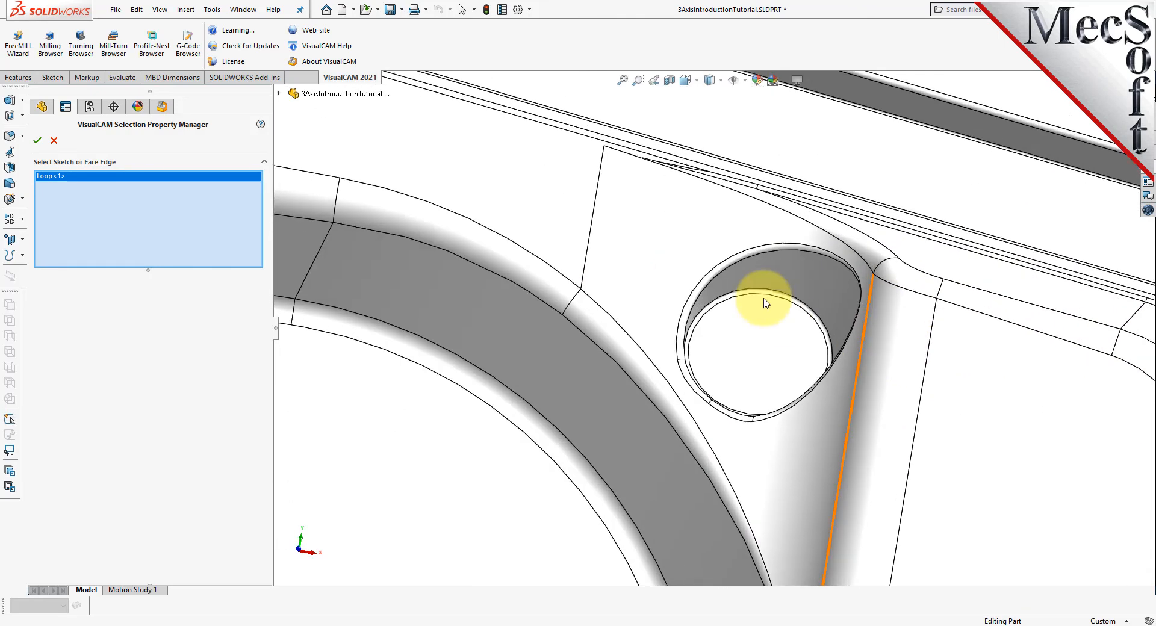
right_click(744, 257)
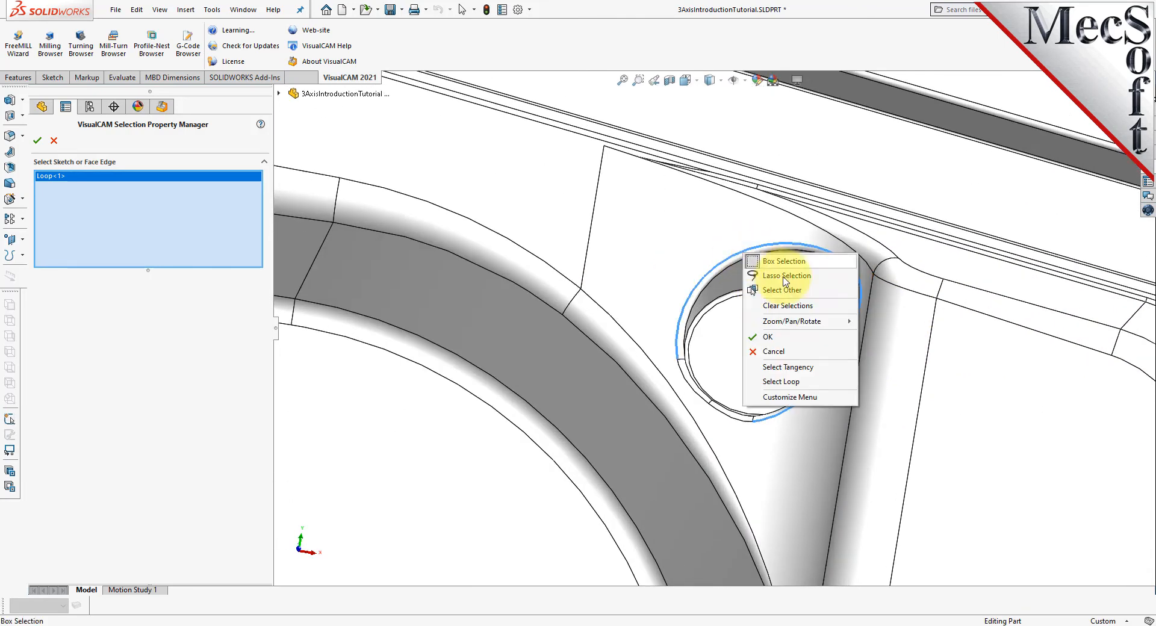
click(788, 385)
scroll(820, 390, up, 10)
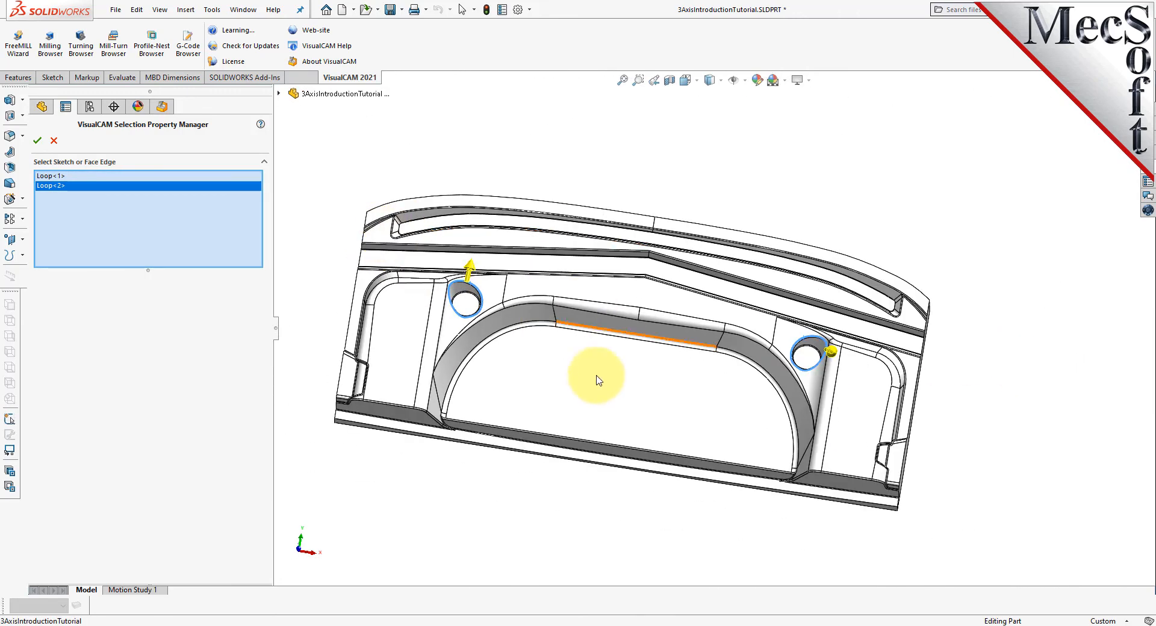
middle_drag(572, 503, 565, 430)
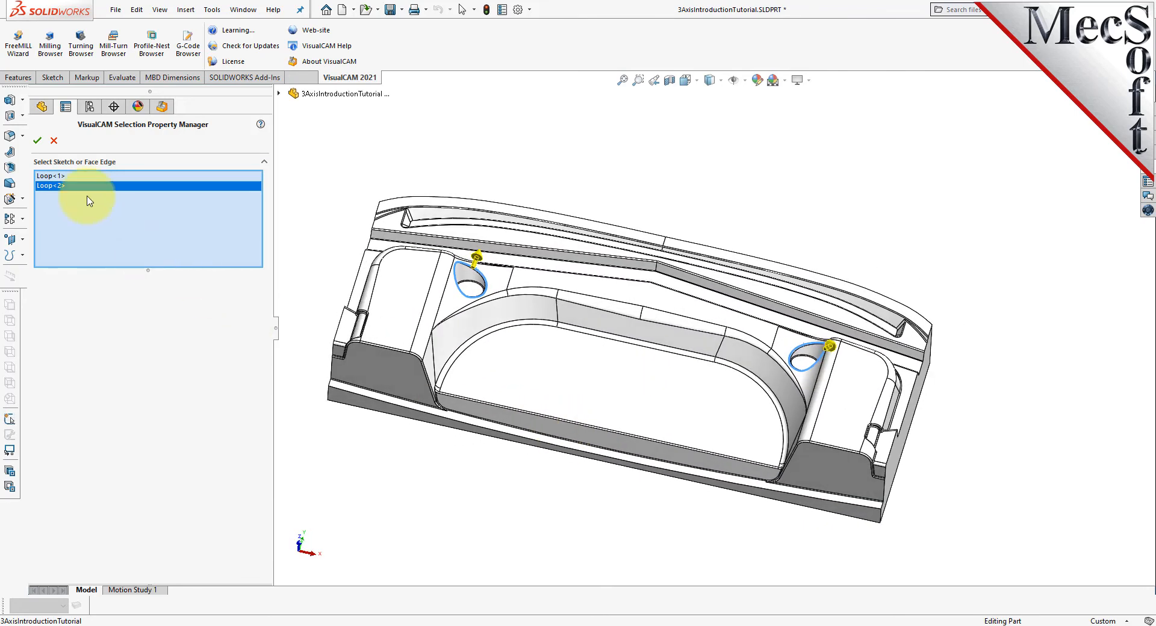
click(37, 141)
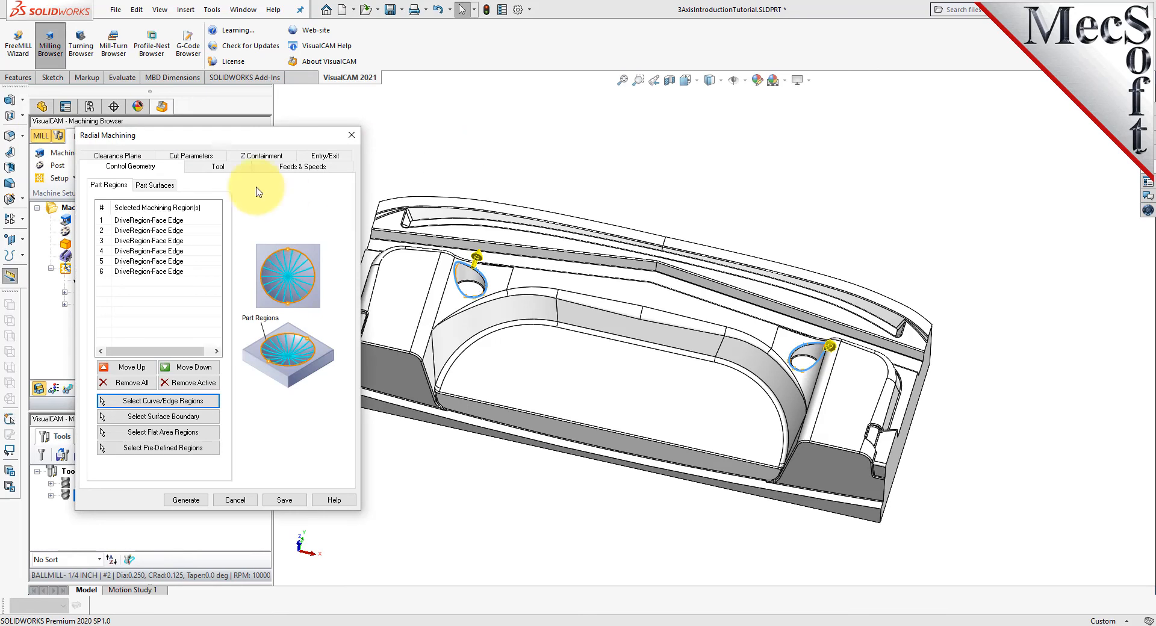
- Generate the radial machining toolpath with the 1/4 inch ball mill and a stepover of 25% tool diameter
click(221, 167)
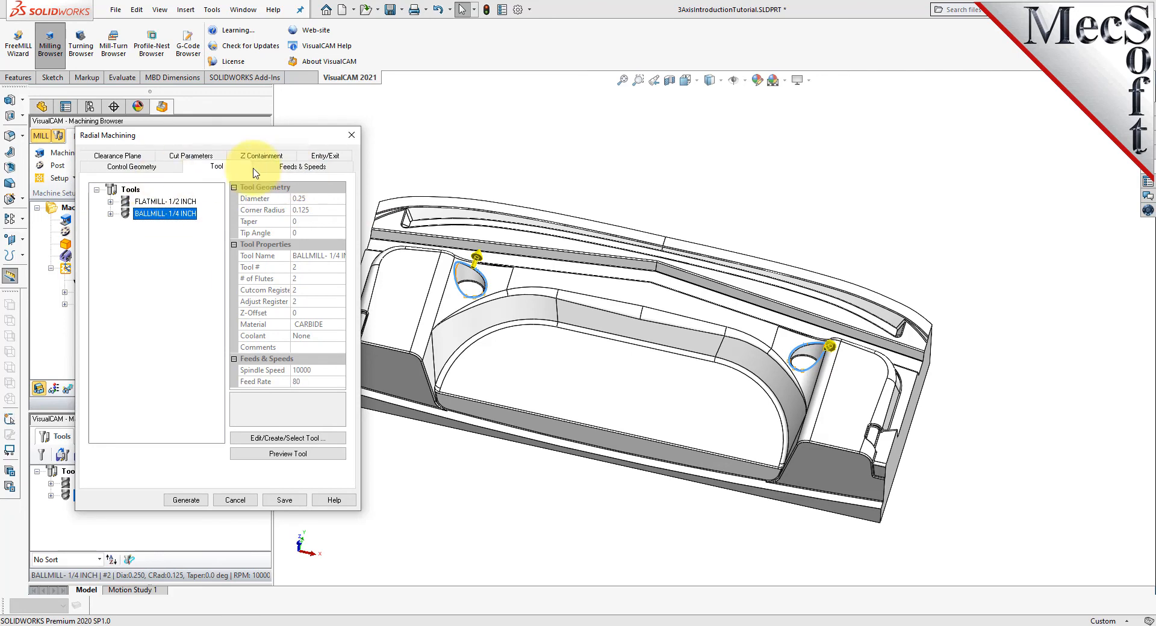
click(202, 158)
double_click(173, 425)
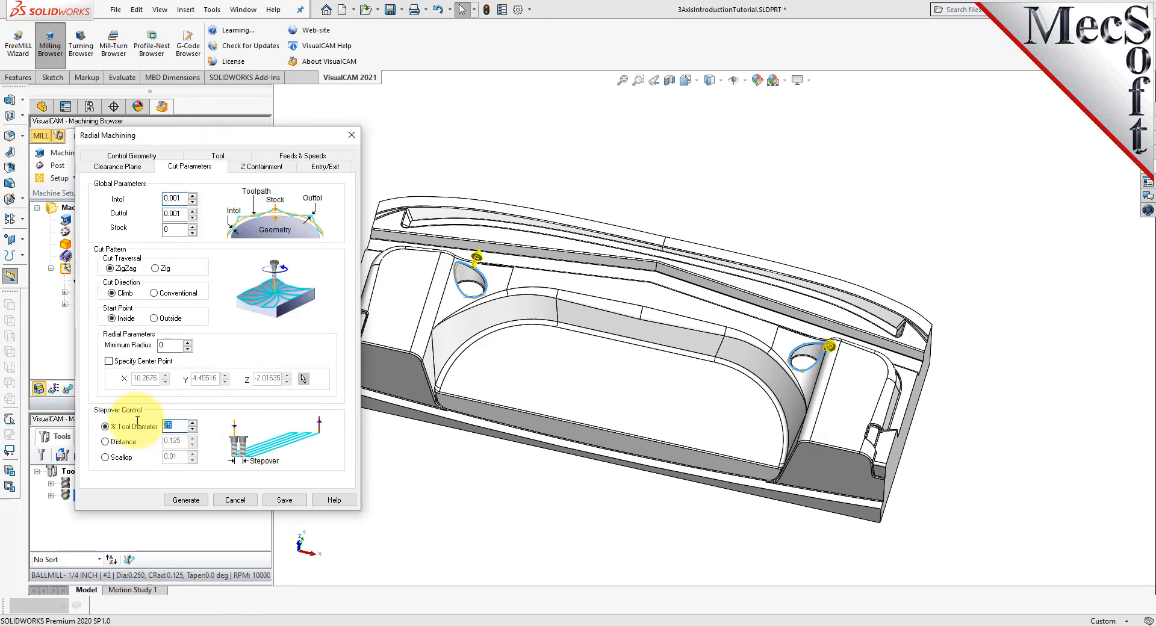
click(190, 501)
- Display the radial machining toolpath and examine its passes from the front and up close in a round recess
click(59, 390)
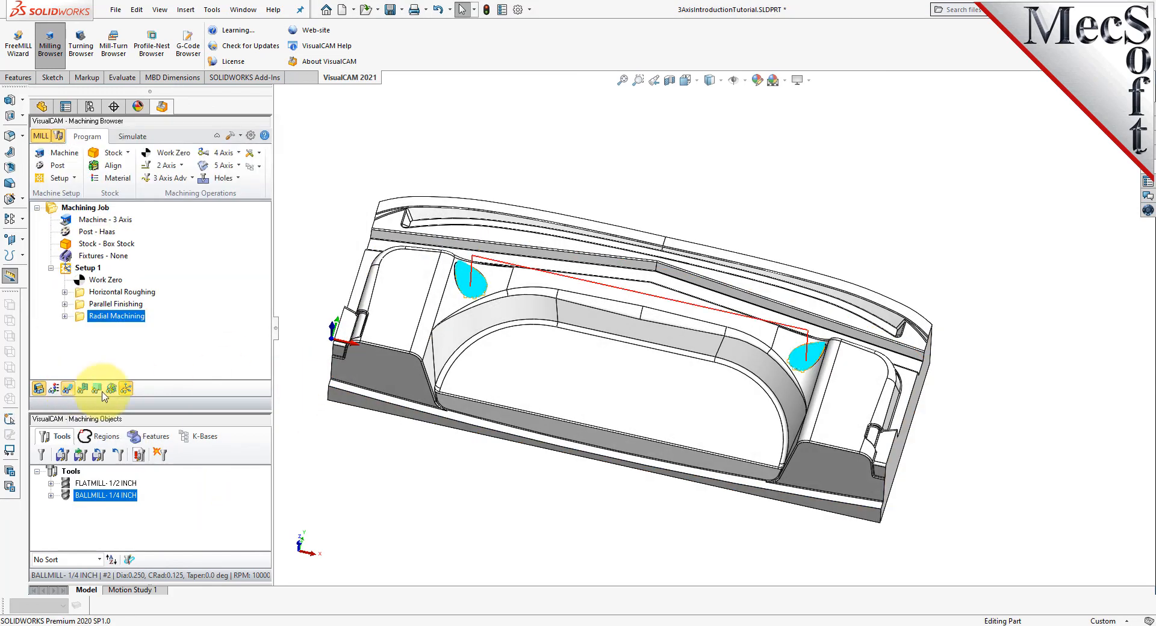
click(698, 84)
click(702, 117)
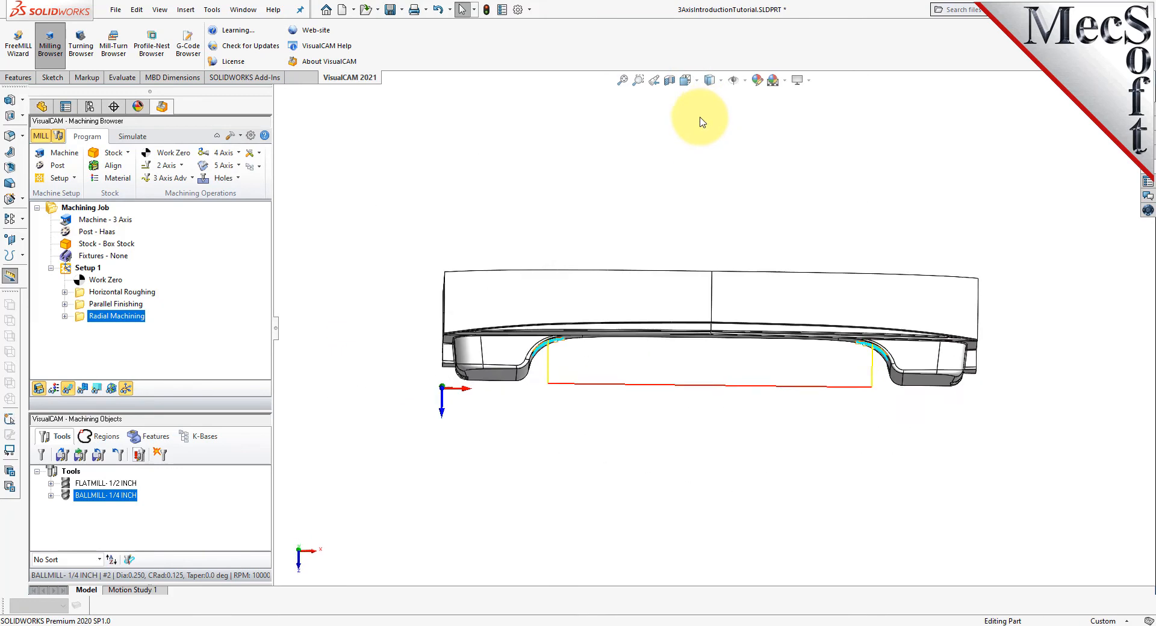
click(697, 82)
click(700, 132)
scroll(629, 339, down, 10)
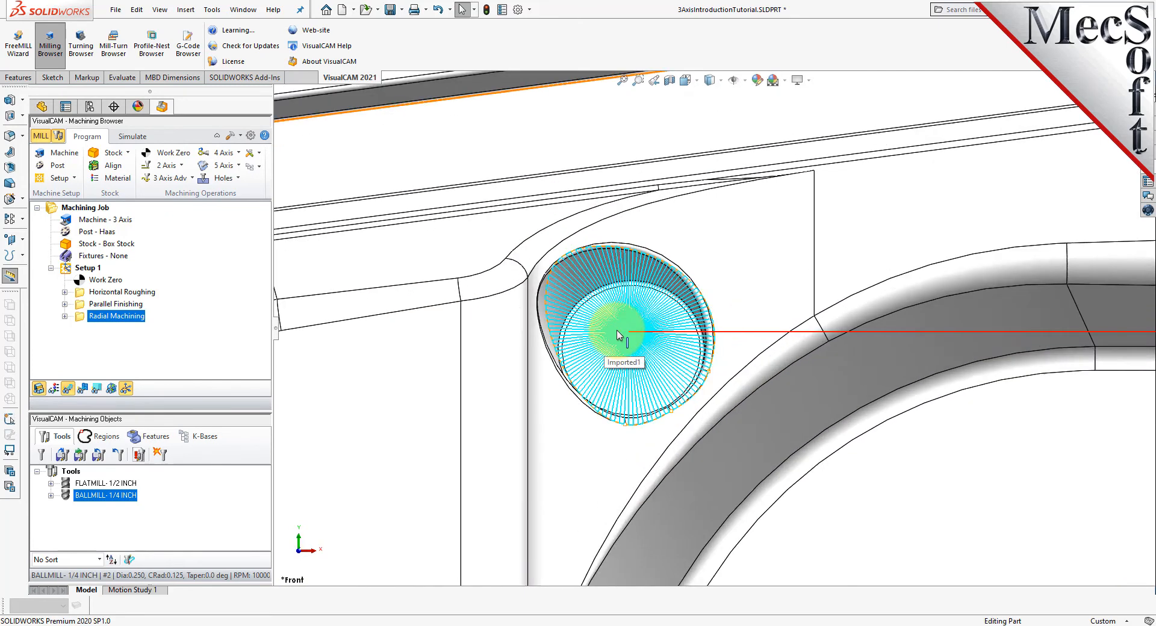
scroll(617, 331, down, 2)
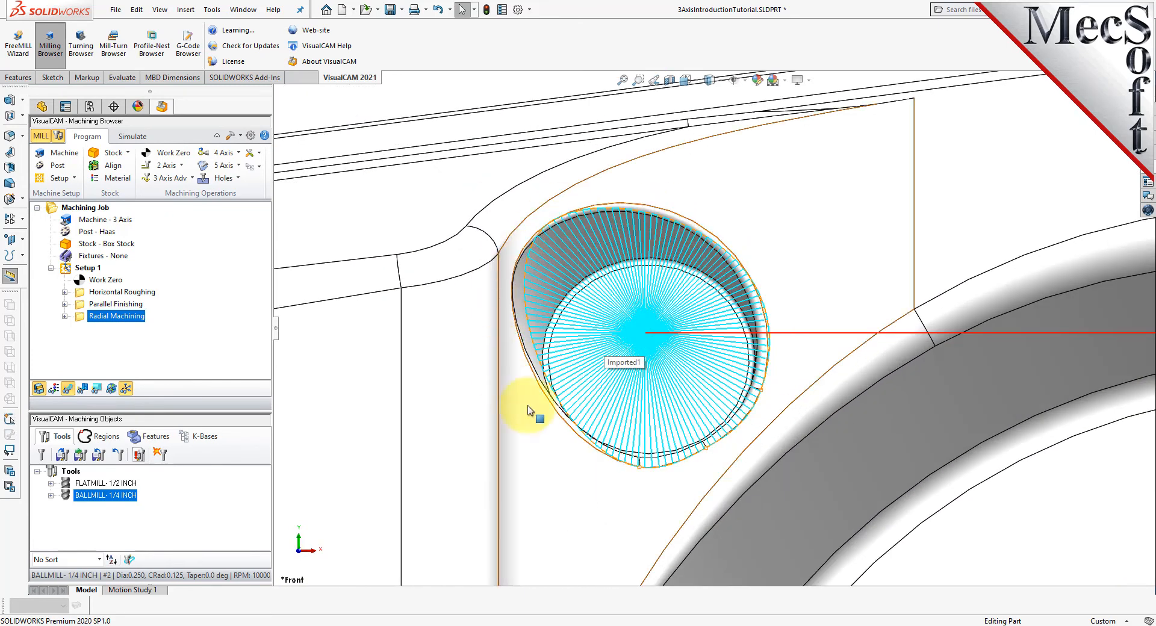
middle_drag(740, 343, 738, 288)
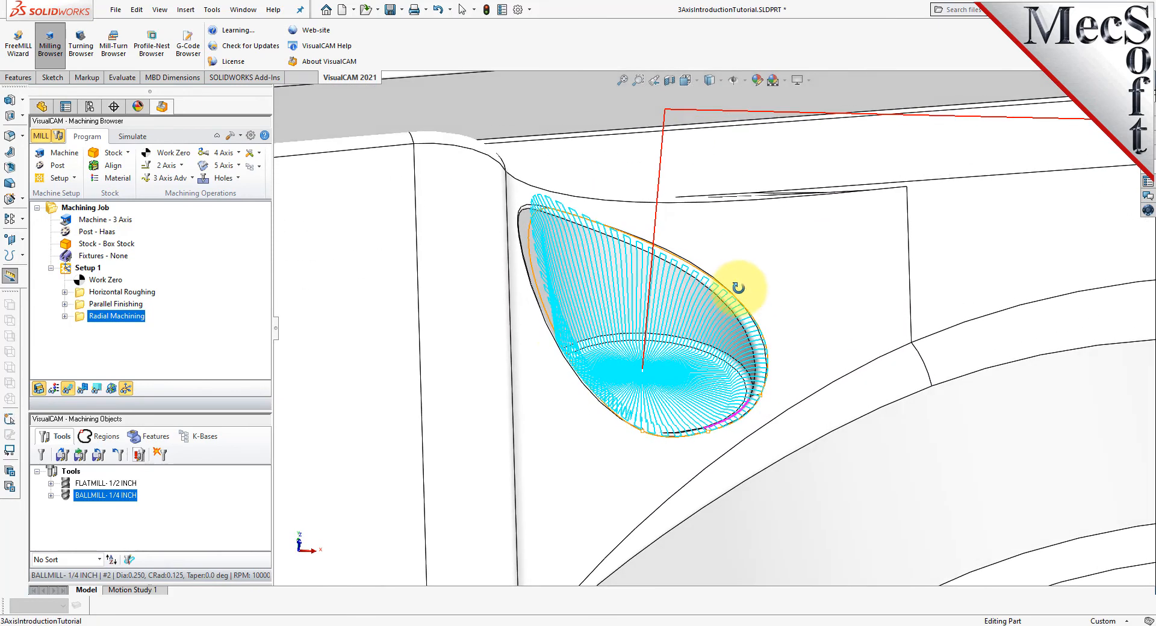
- Simulate the radial machining operation with Simulate by Moves turned off and inspect the cut in both round recesses
click(129, 138)
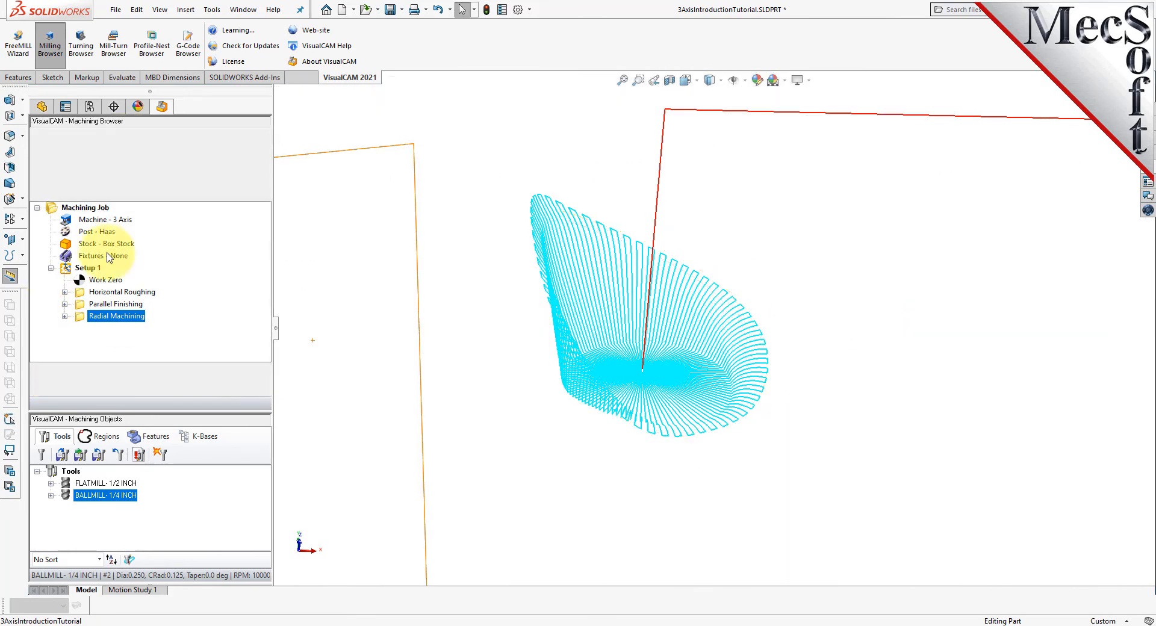
click(37, 180)
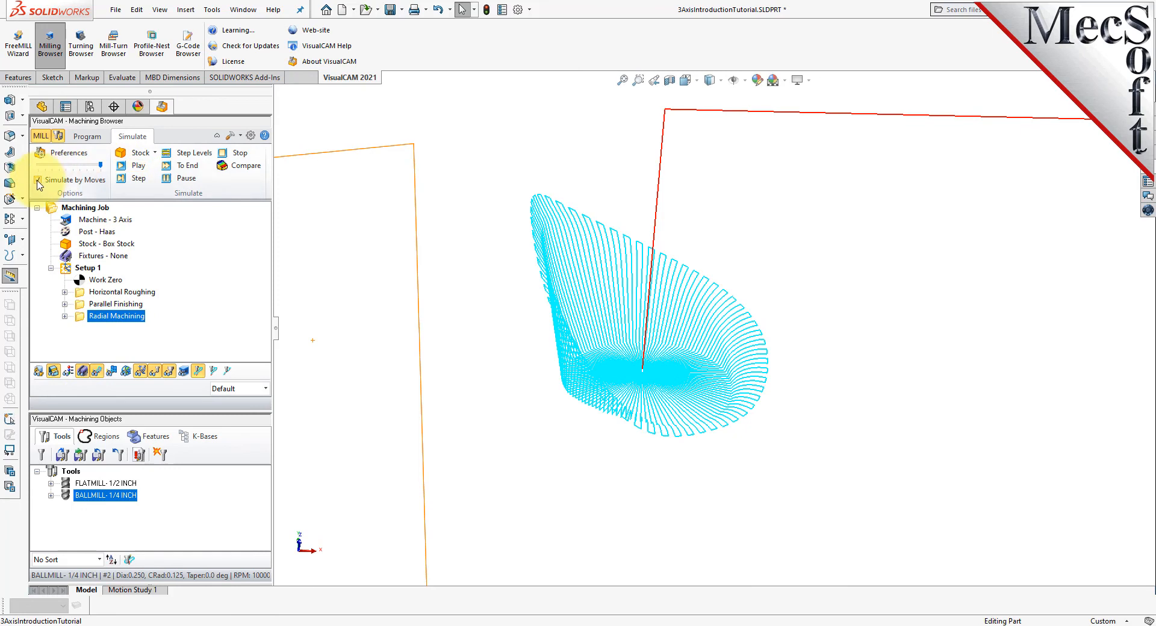
click(138, 166)
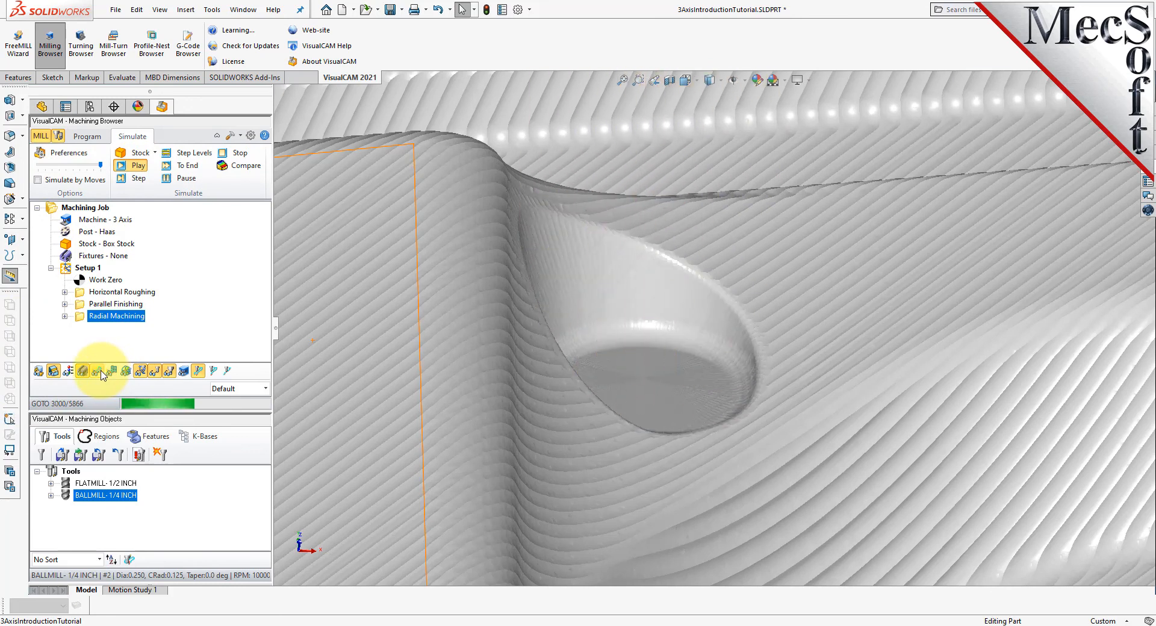
scroll(451, 343, up, 6)
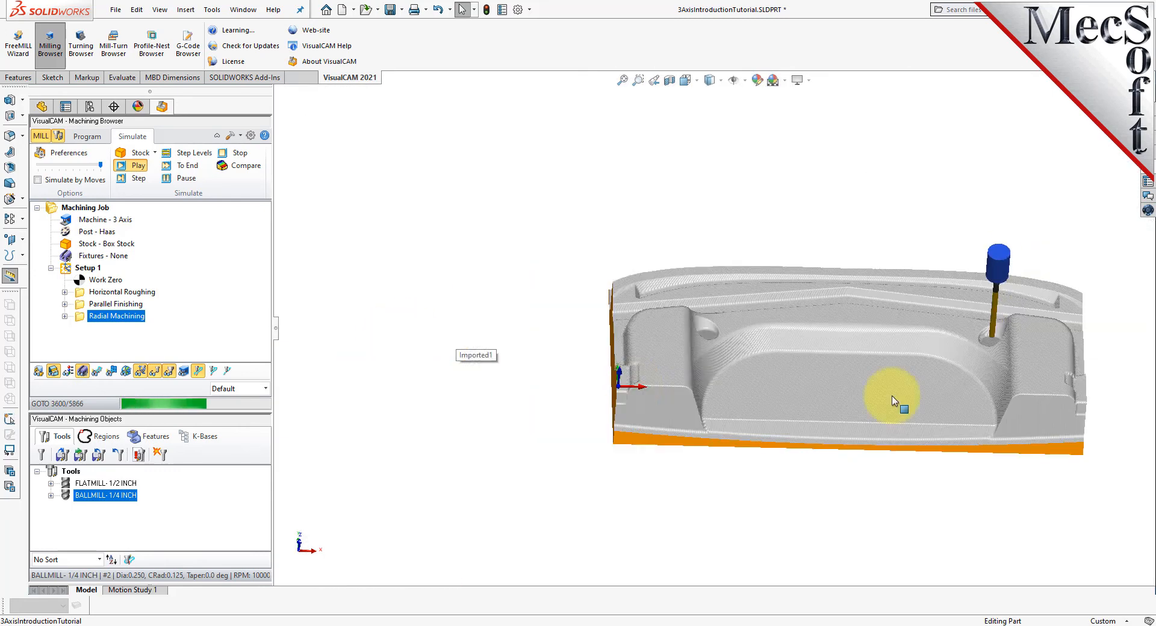
scroll(894, 402, down, 8)
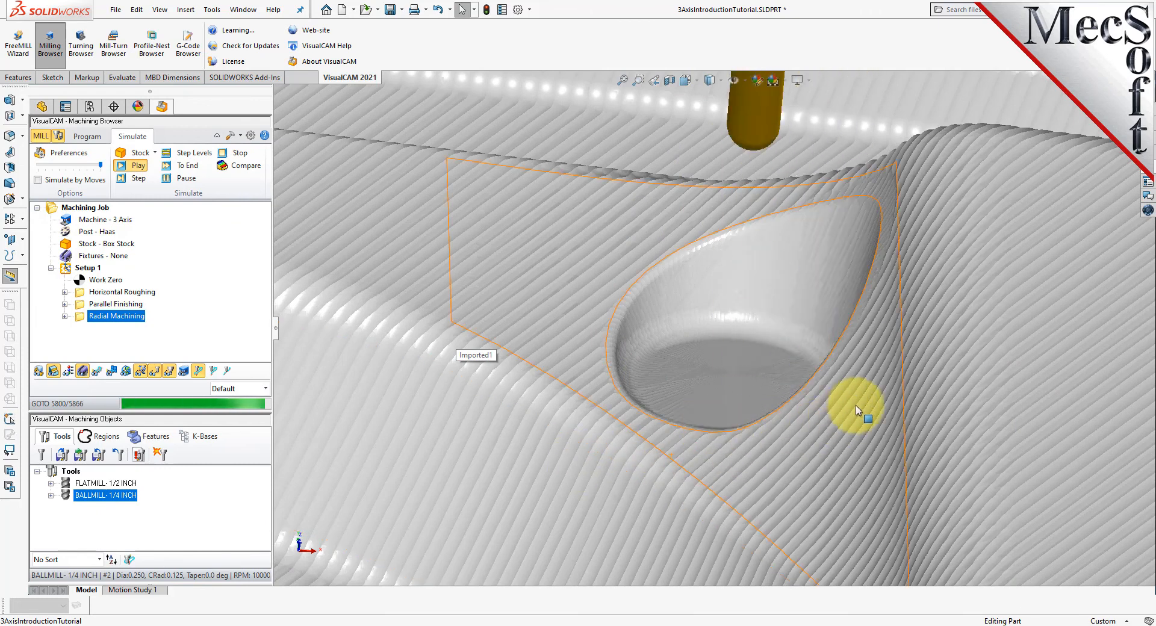
scroll(858, 410, up, 10)
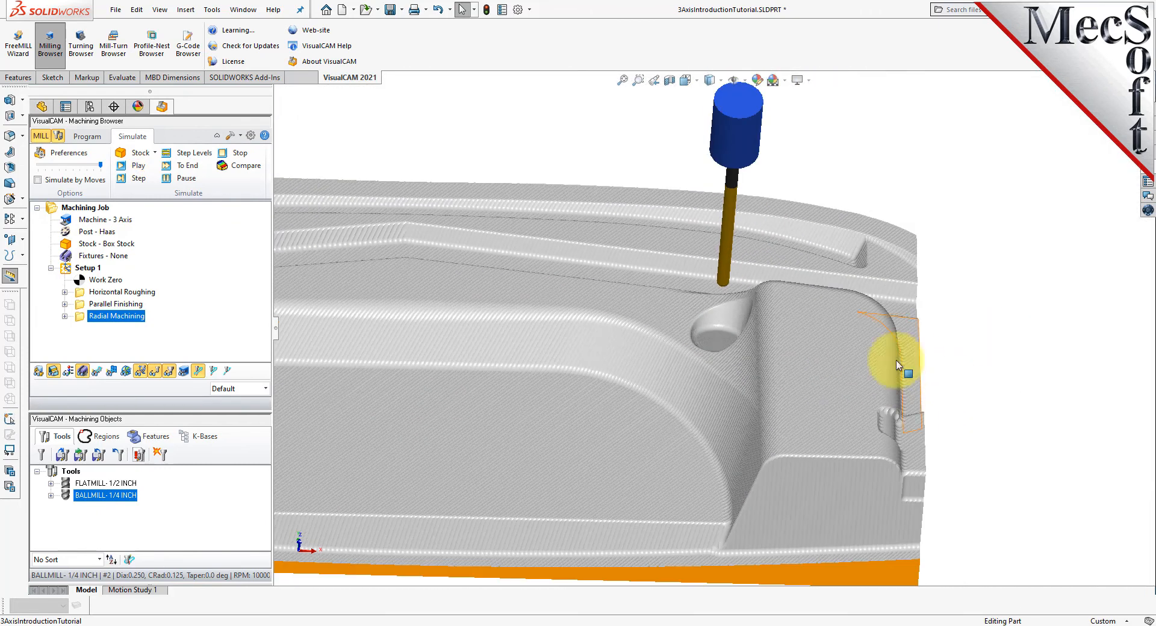
scroll(975, 347, up, 6)
scroll(522, 346, down, 4)
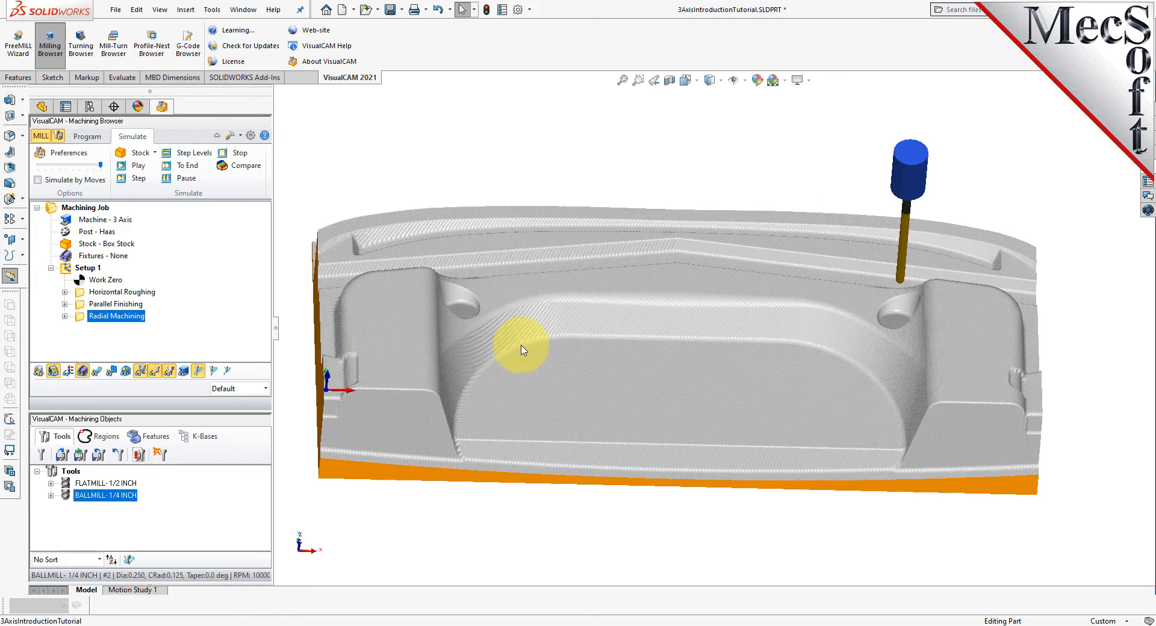
mouse_move(720, 441)
middle_down()
mouse_move(665, 457)
mouse_move(706, 466)
mouse_move(705, 457)
middle_up()
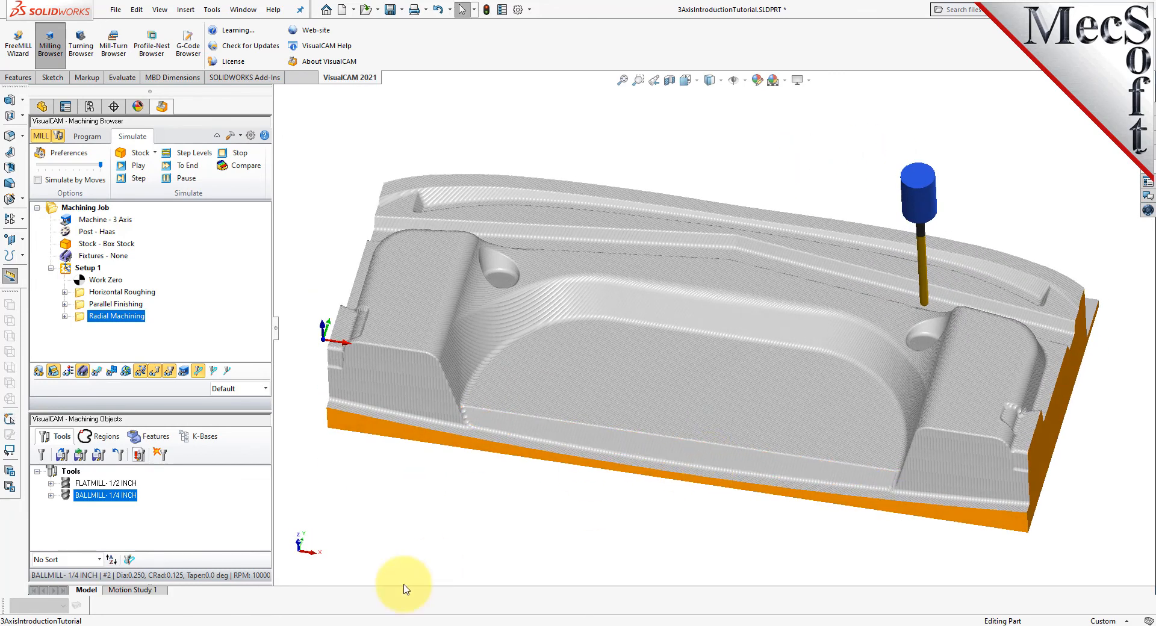
- Post-process Setup 1 with the Haas post to Setup 1.nc in the QuickStart folder, replacing the existing file
click(100, 140)
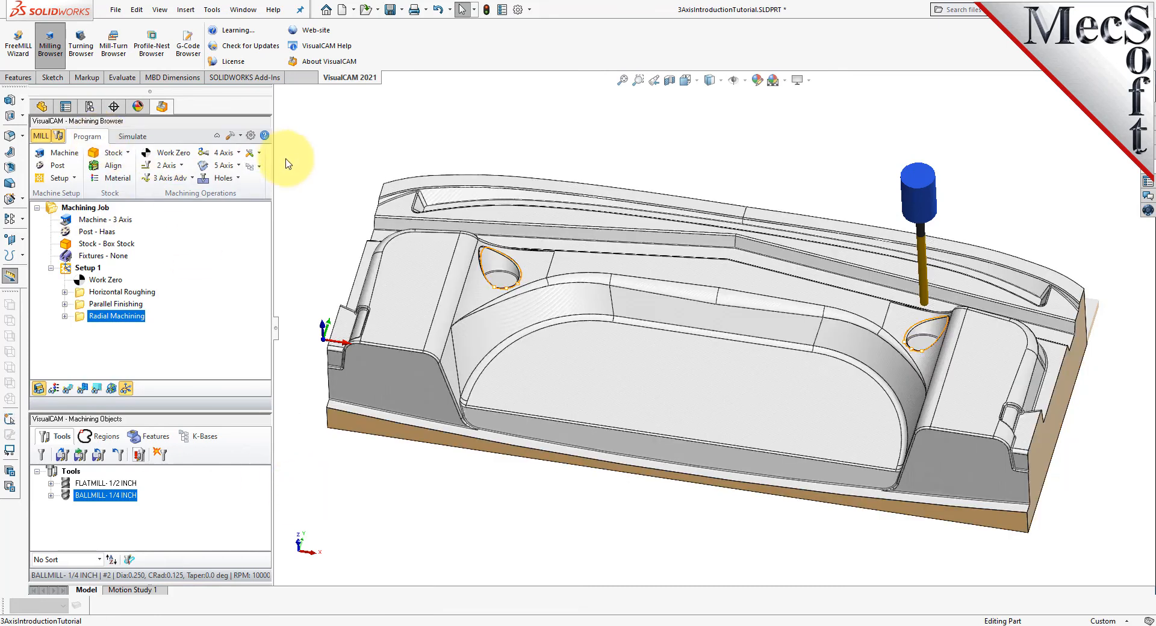
right_click(93, 273)
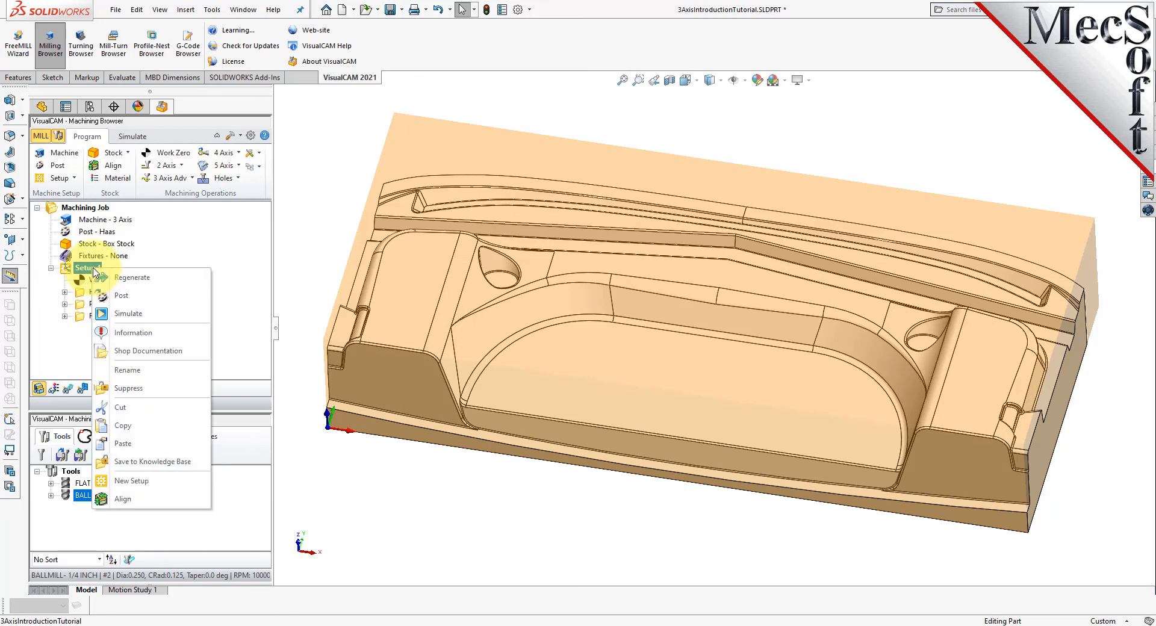
click(160, 302)
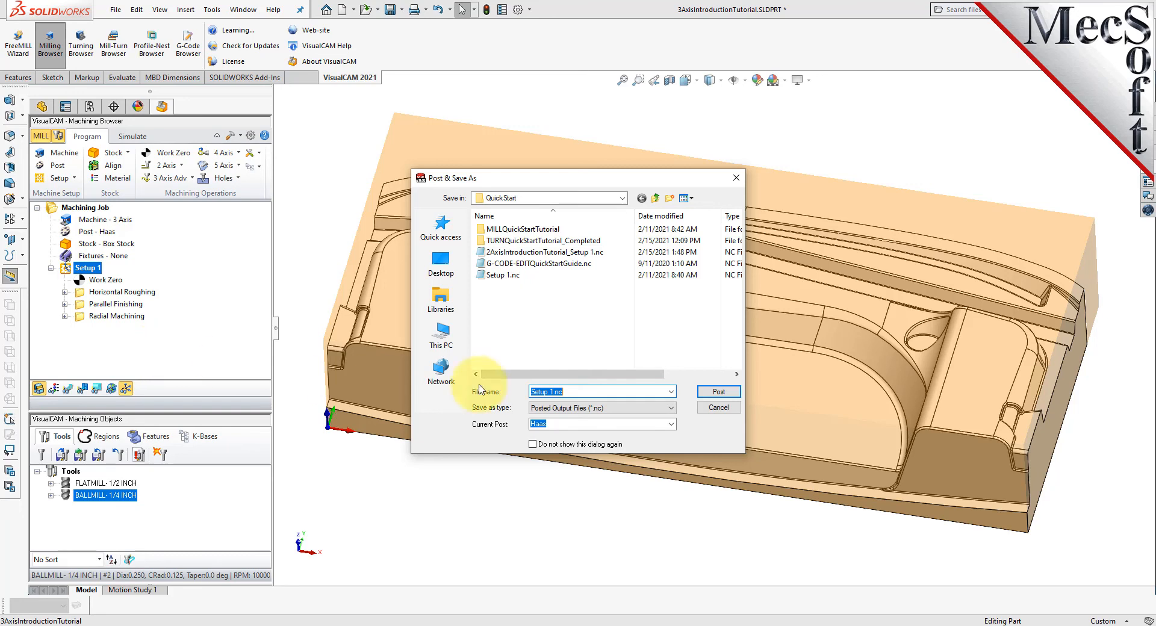
click(719, 392)
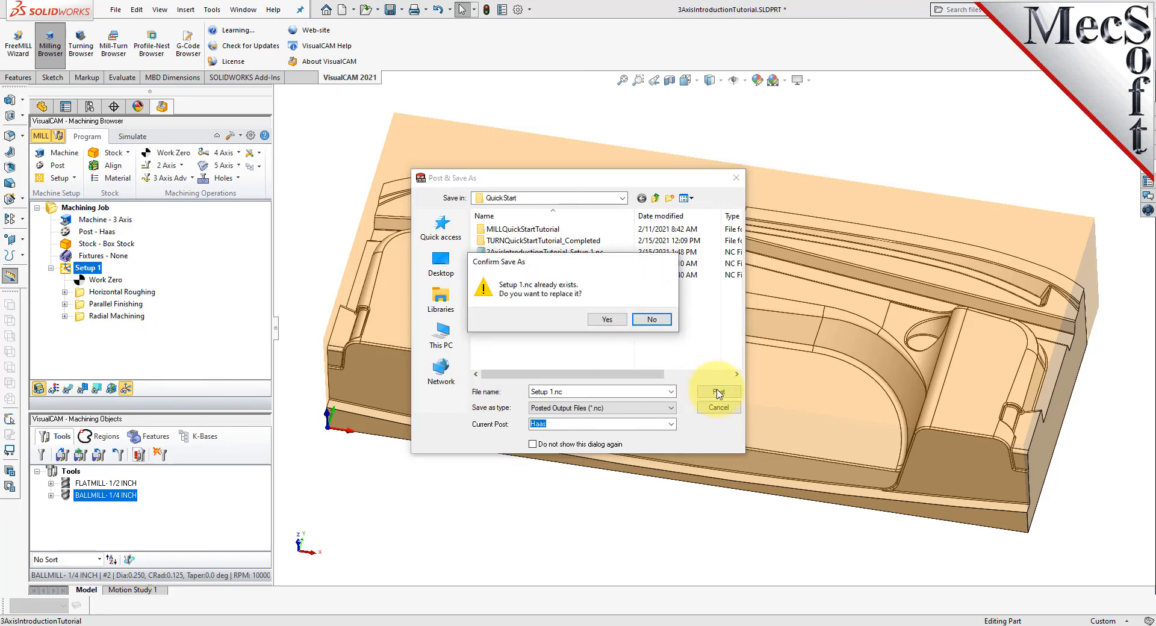
click(605, 319)
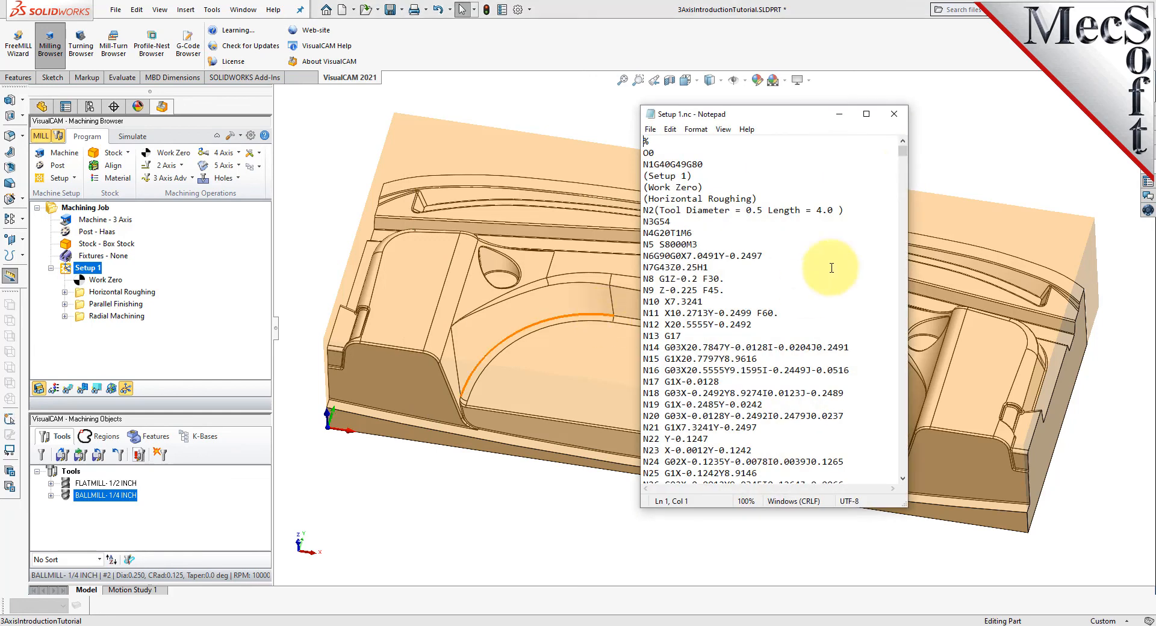
- Close the posted G-code listing and review the machining operations information for Setup 1, including its roughing, finishing and radial operations
mouse_move(901, 156)
mouse_down()
mouse_move(898, 484)
mouse_move(899, 147)
mouse_up()
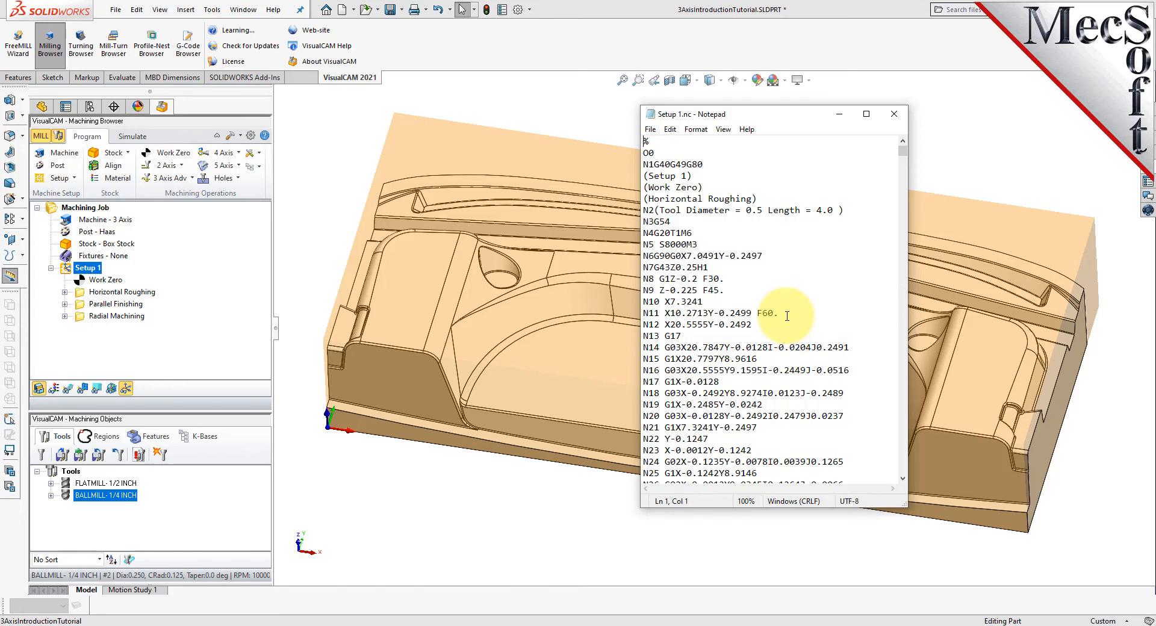
click(94, 141)
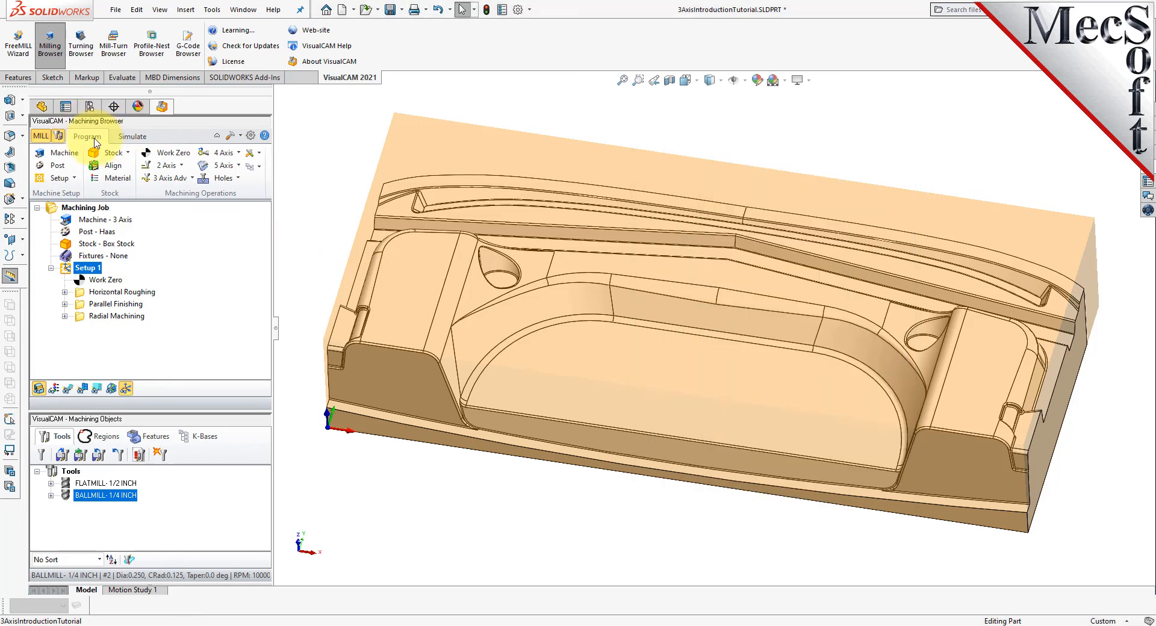
right_click(96, 274)
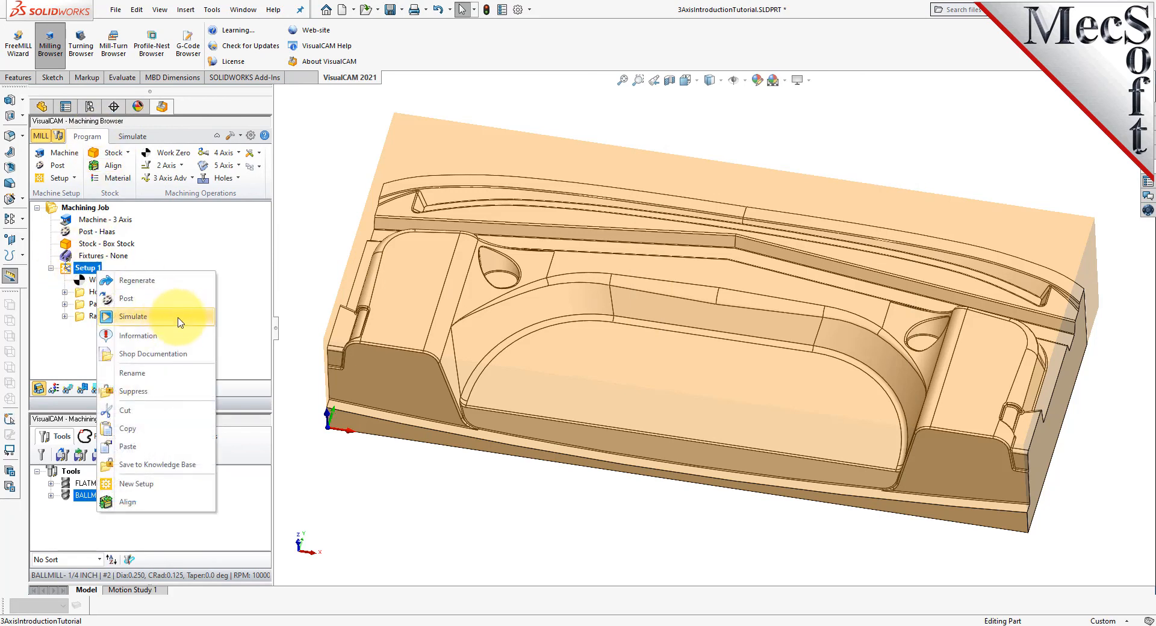
click(185, 339)
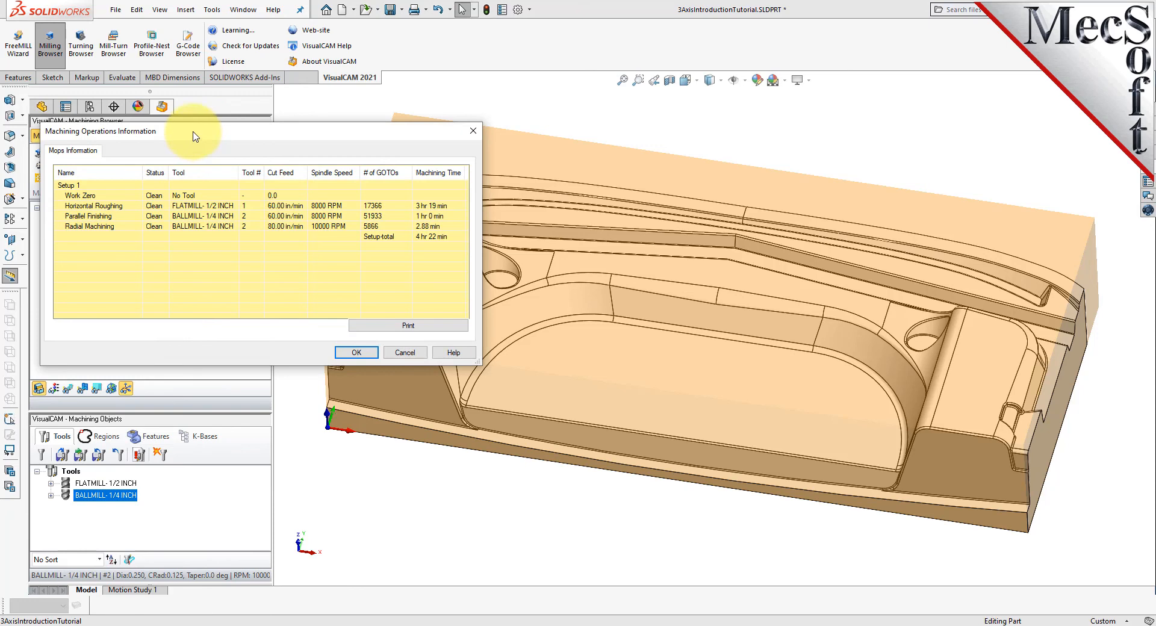
drag(194, 136, 340, 198)
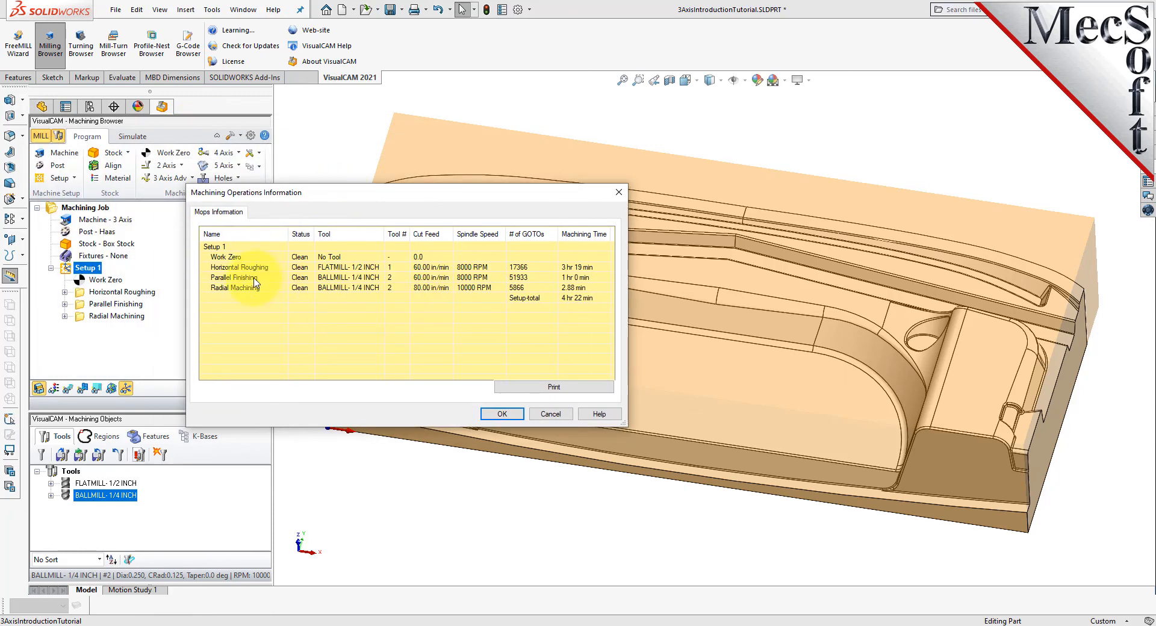
click(236, 269)
click(244, 278)
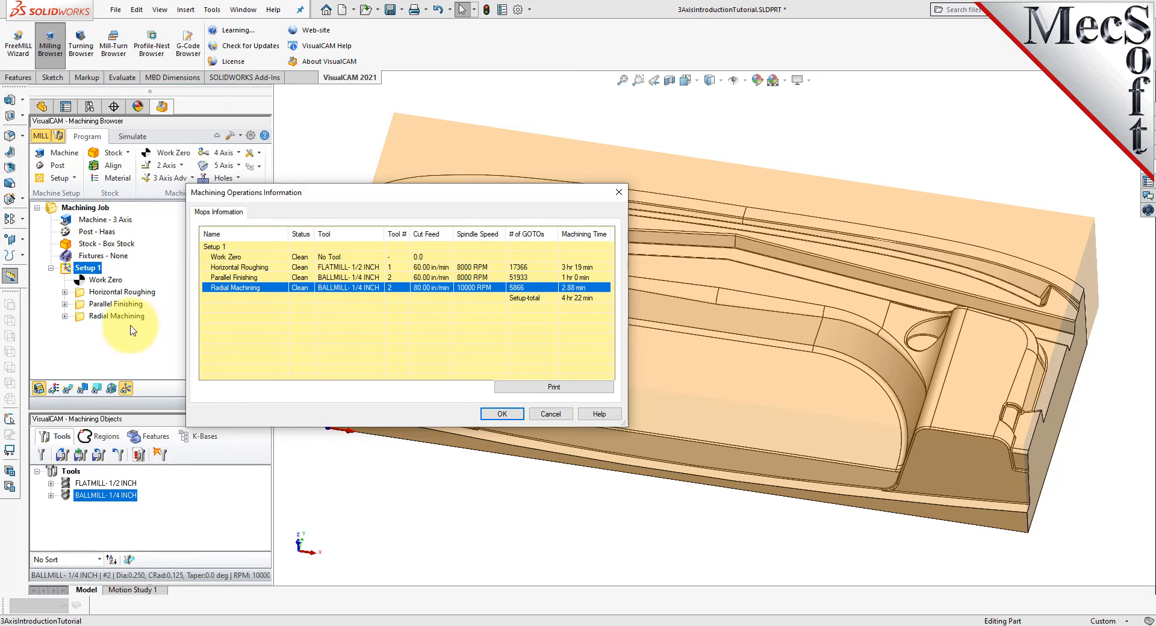
click(509, 414)
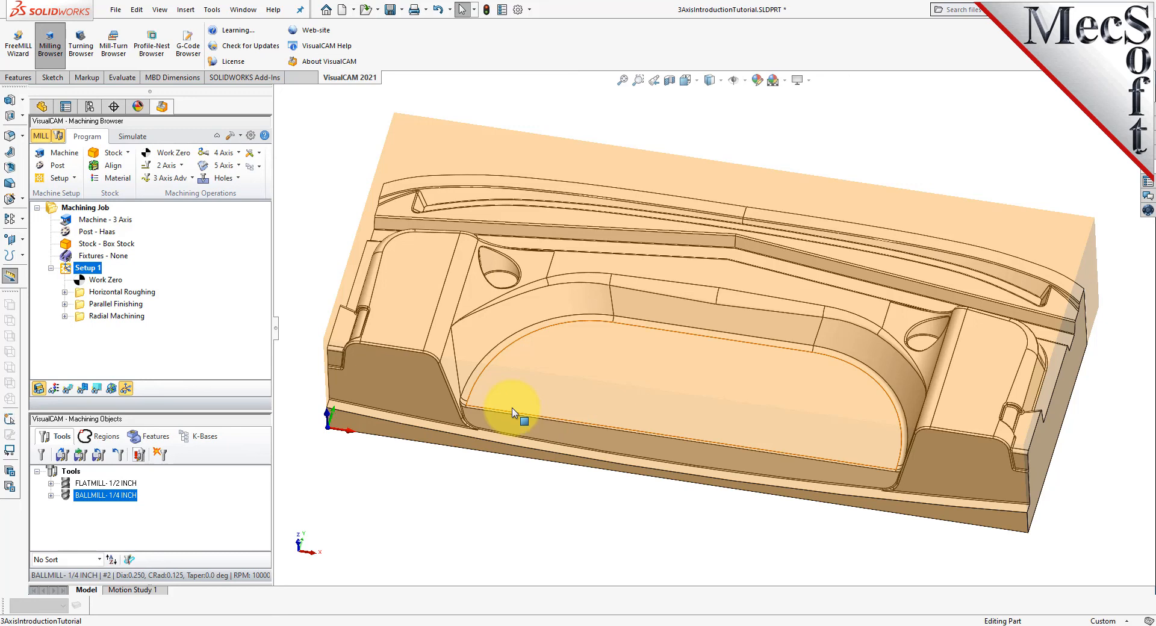
- Generate shop documentation for Setup 1 with output template Template2, saved as 3AxisIntroductionTutorial.htm in the SolidWorks folder
middle_drag(588, 490, 637, 450)
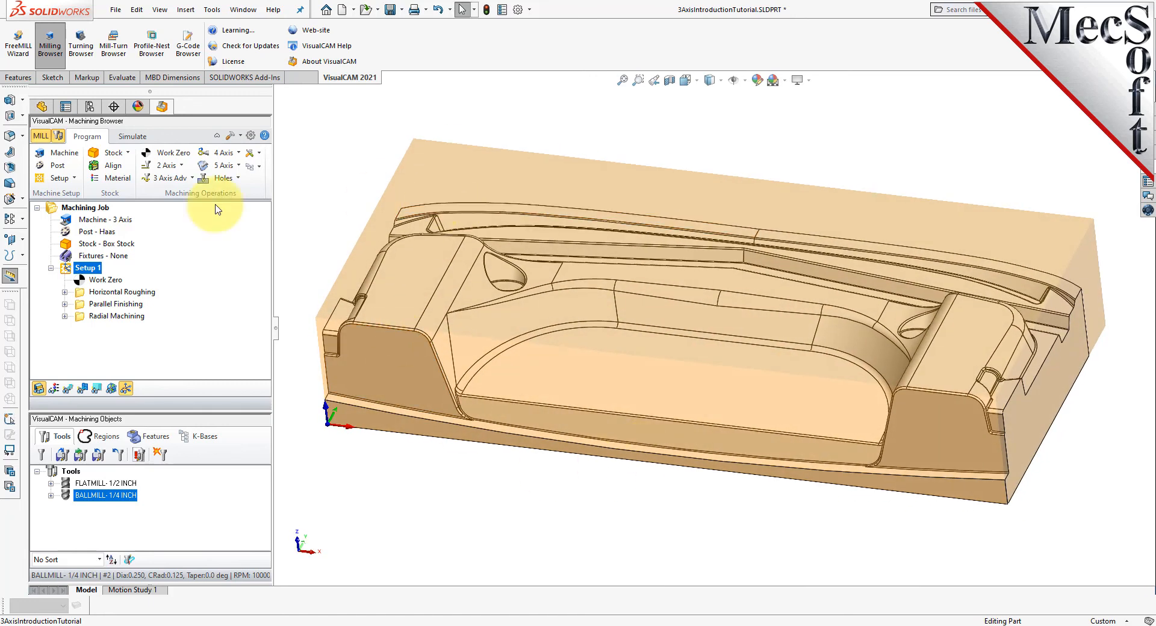
right_click(100, 269)
click(203, 353)
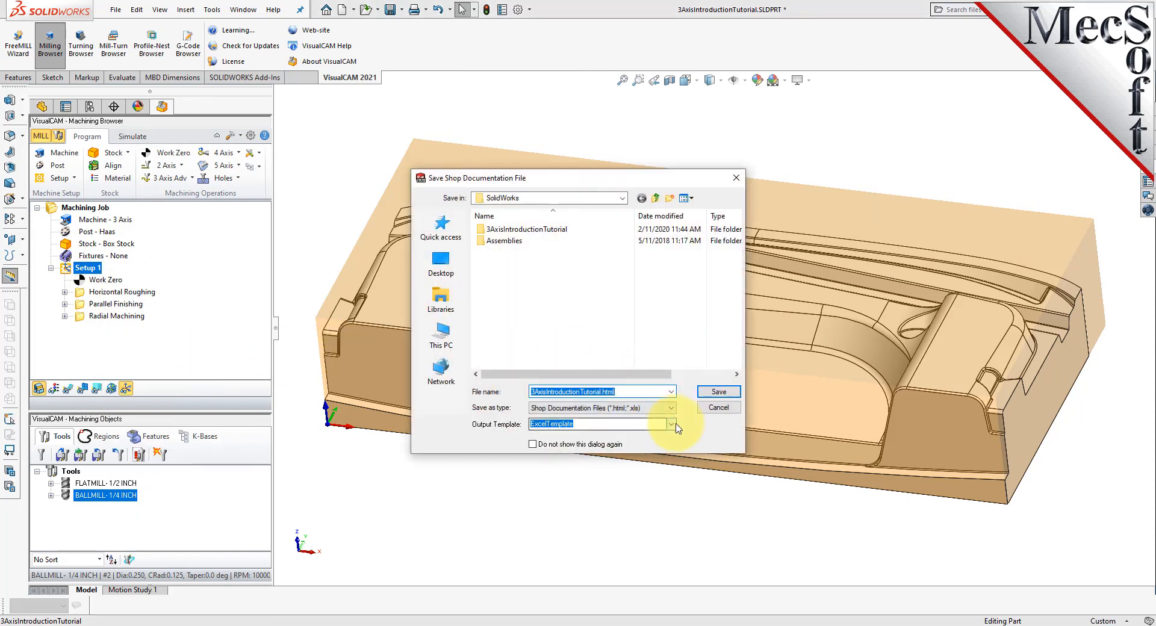
click(568, 425)
click(560, 451)
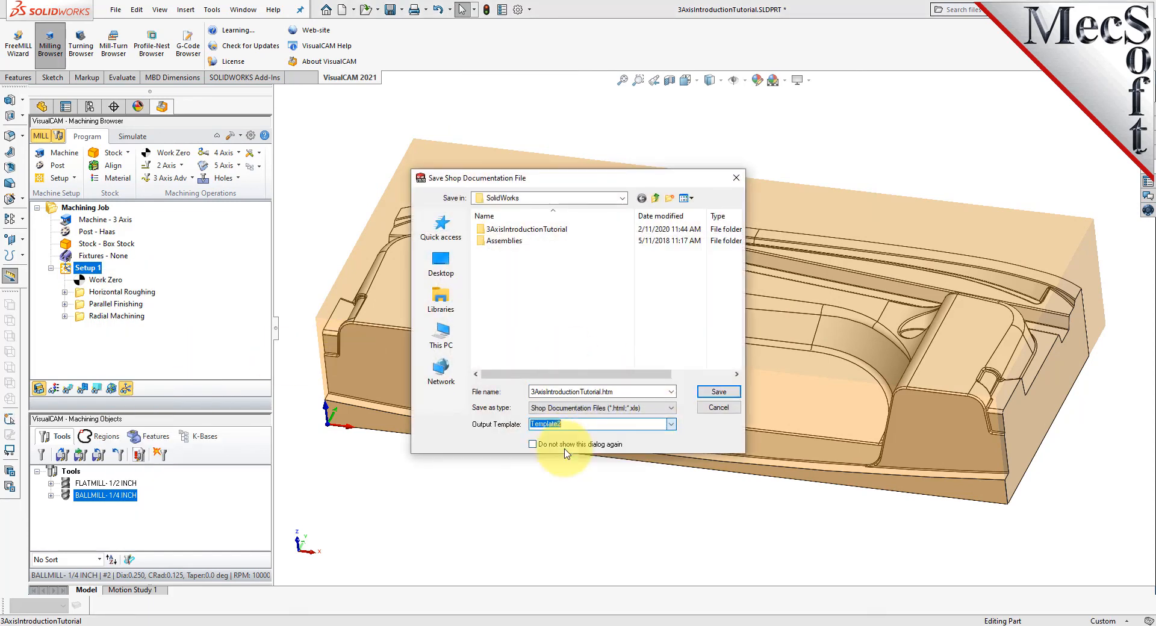
click(719, 392)
click(605, 320)
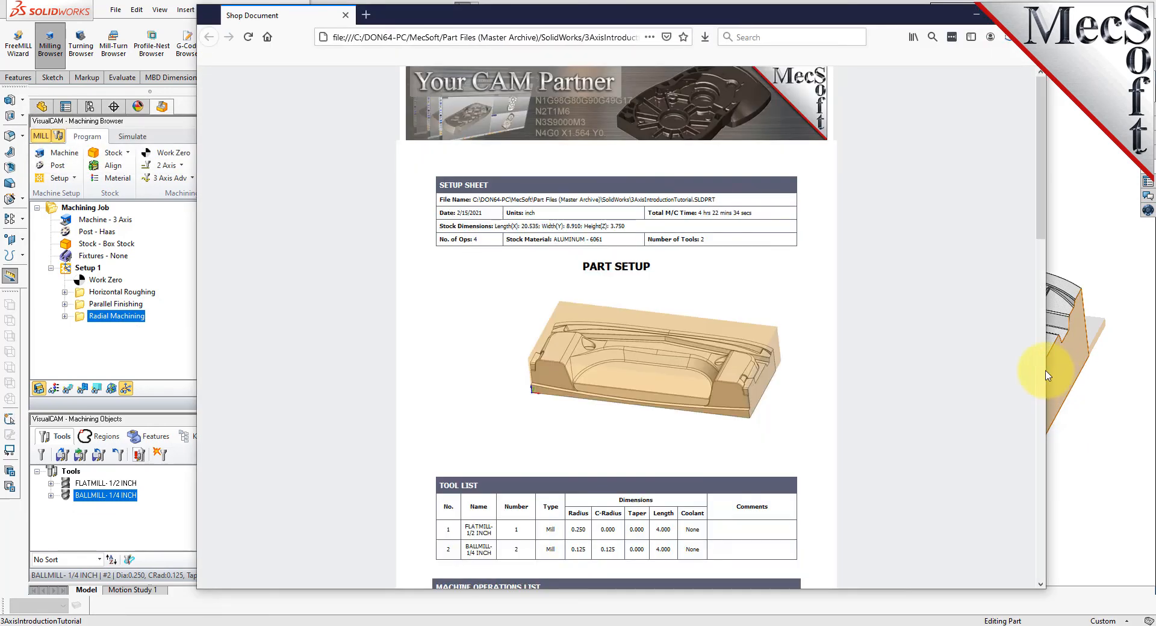
- Examine the generated shop document's setup sheet, stock dimensions, tool list and machine operations list through the last operation
drag(1046, 369, 758, 371)
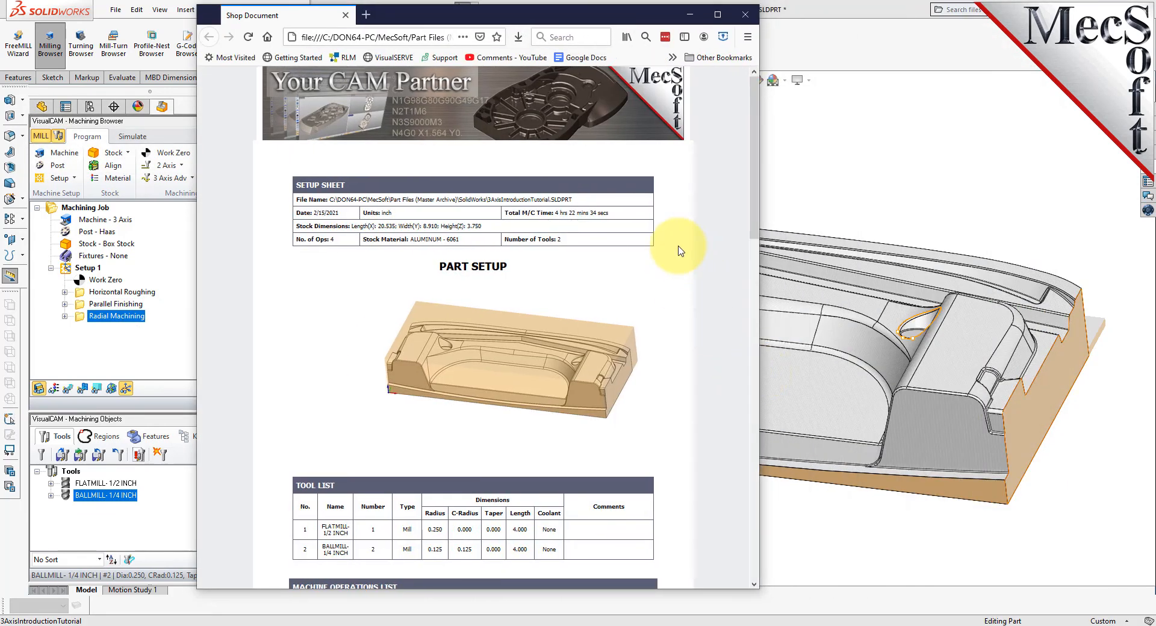
scroll(677, 250, down, 2)
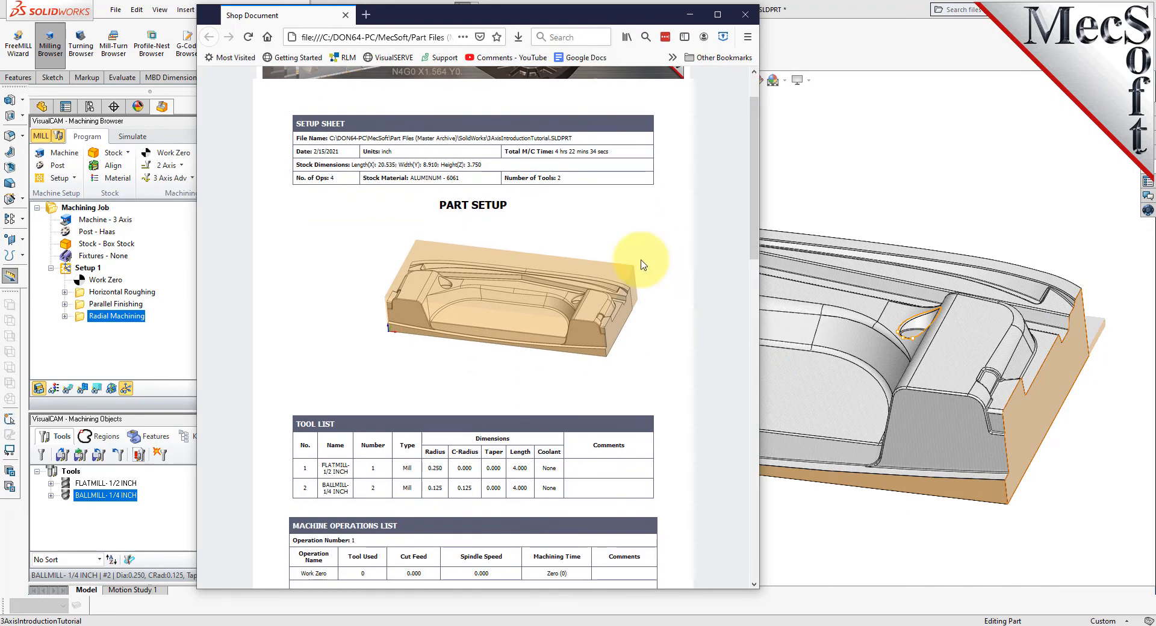
drag(487, 166, 290, 168)
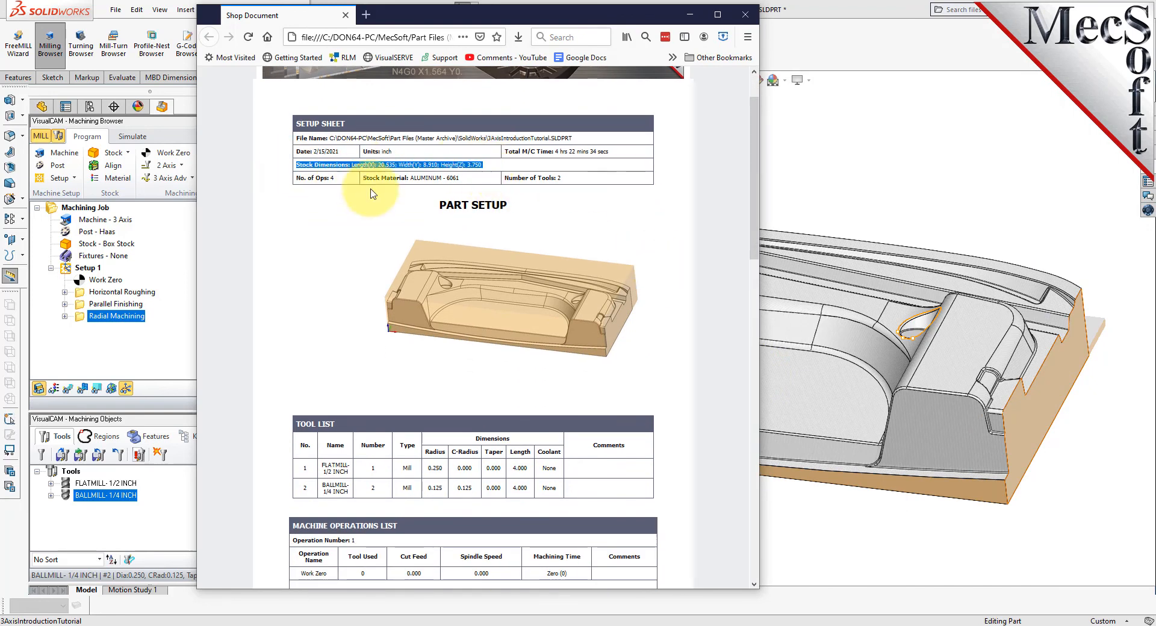
scroll(695, 195, down, 10)
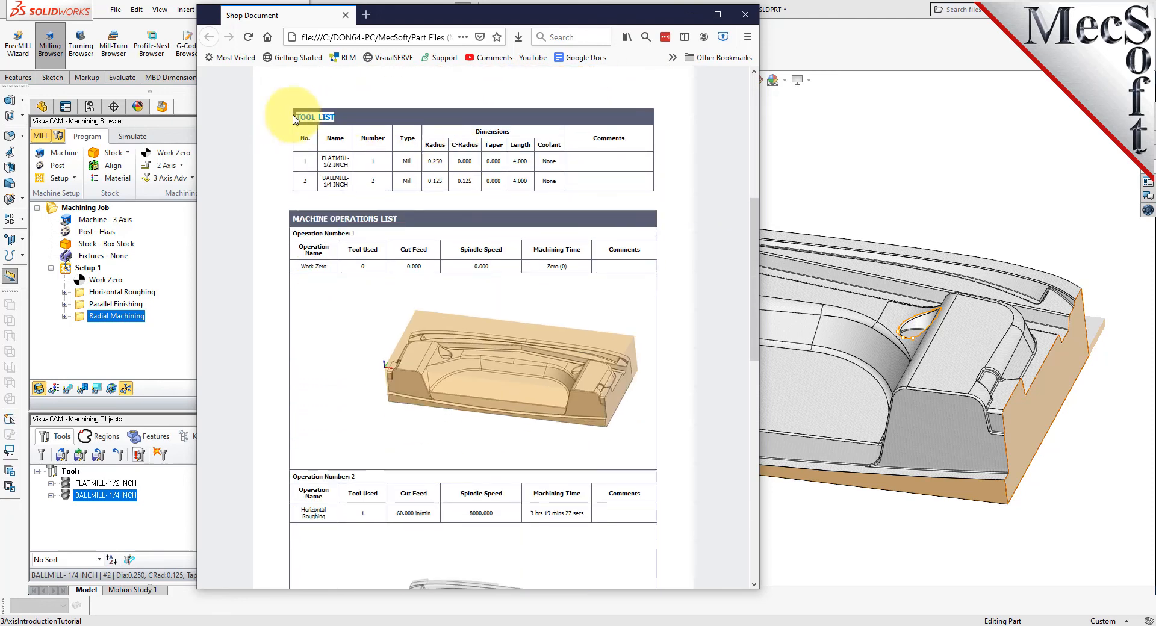
scroll(463, 163, down, 2)
drag(421, 158, 280, 160)
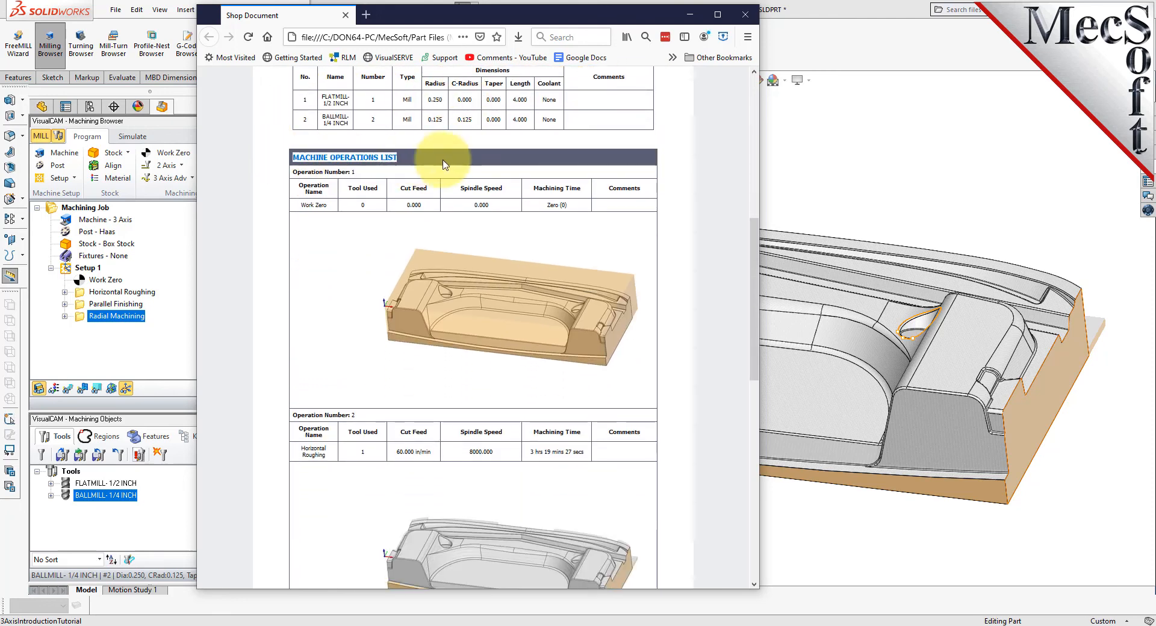
scroll(444, 223, down, 12)
scroll(608, 164, down, 7)
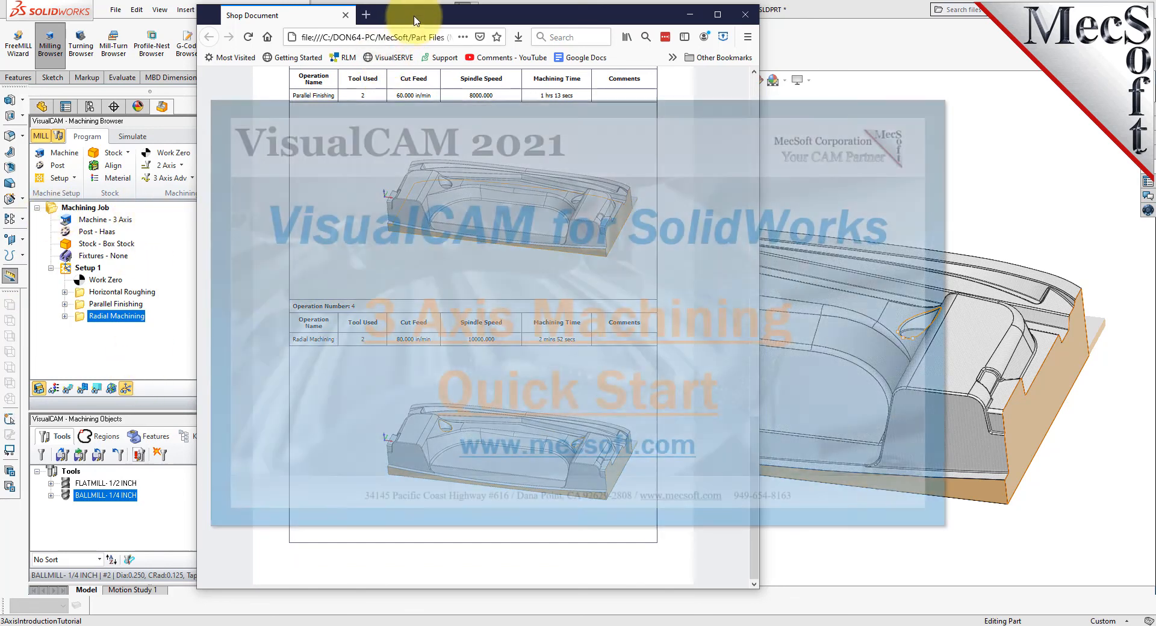
drag(415, 19, 559, 22)
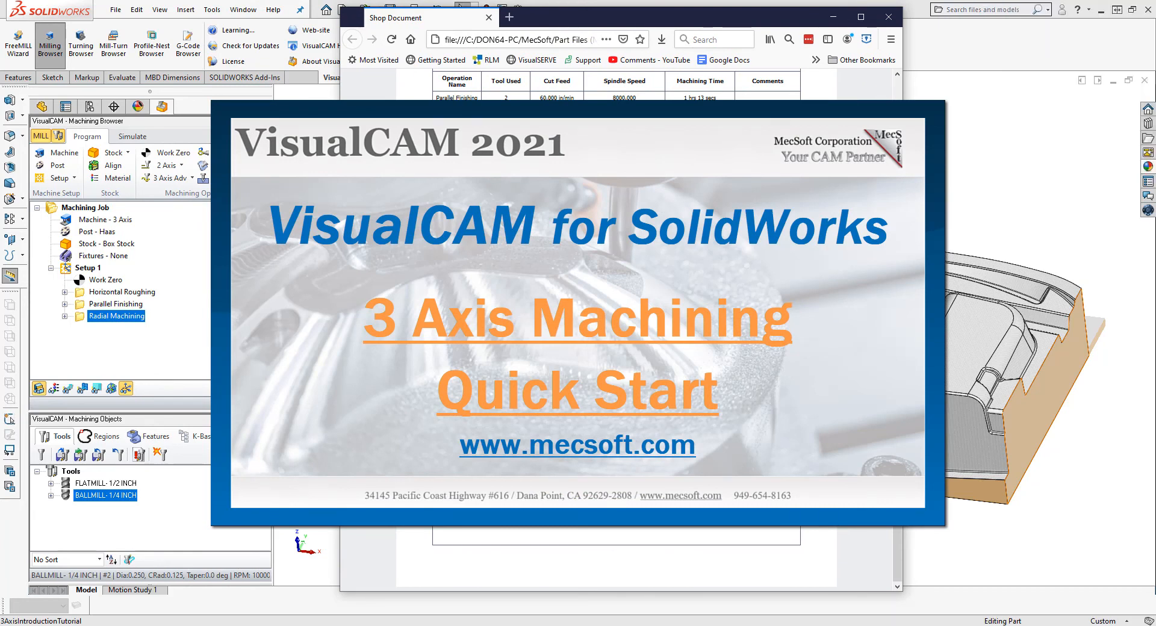
scroll(618, 325, up, 10)
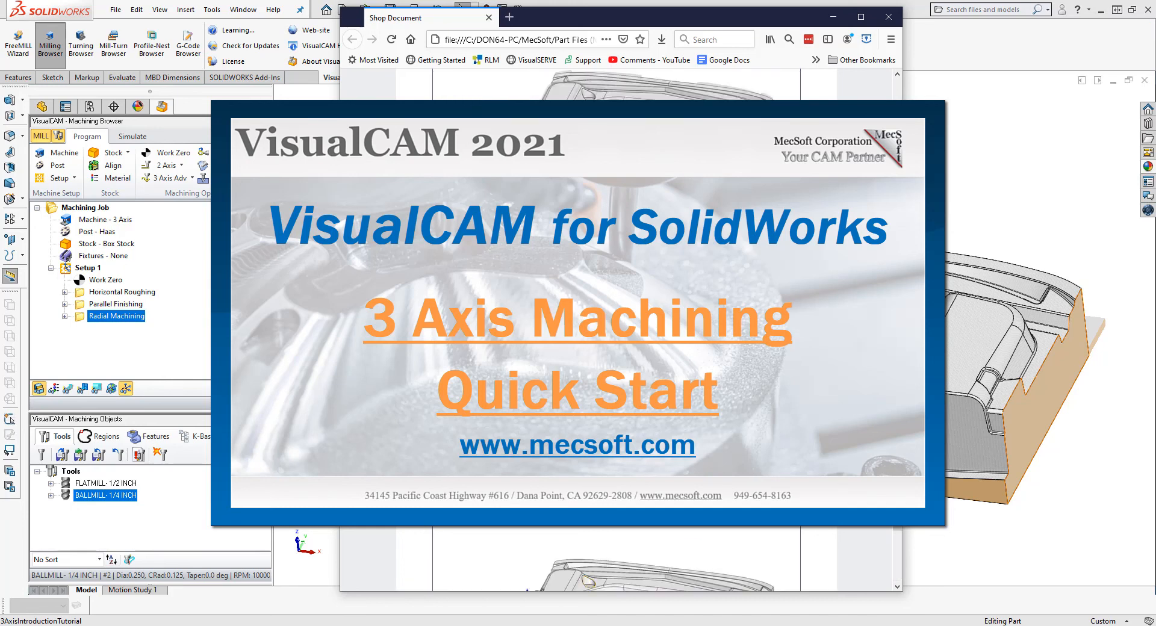